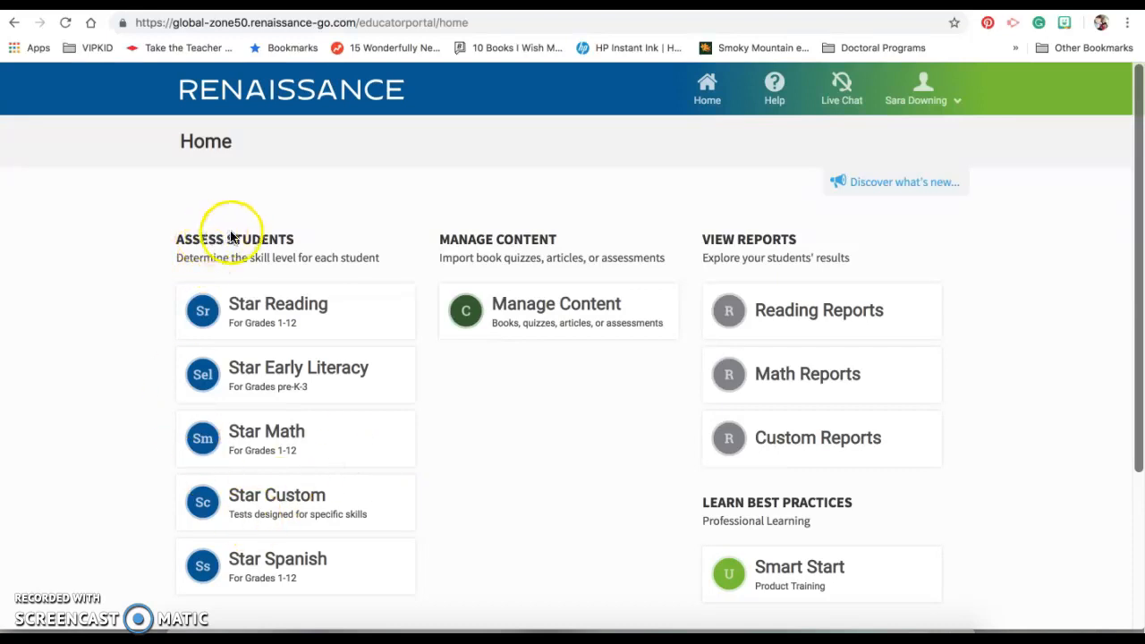
Open Star Custom's assessment planning page and start a new assessment plan.
{"action": "left_click", "coordinate": [304, 501]}
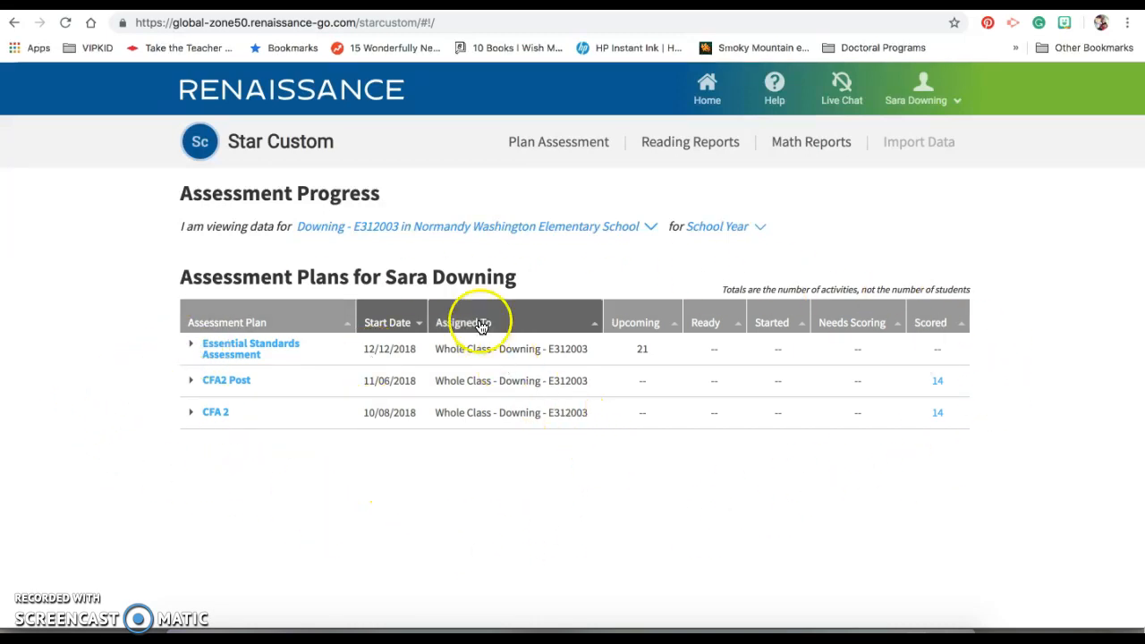
{"action": "left_click", "coordinate": [556, 146]}
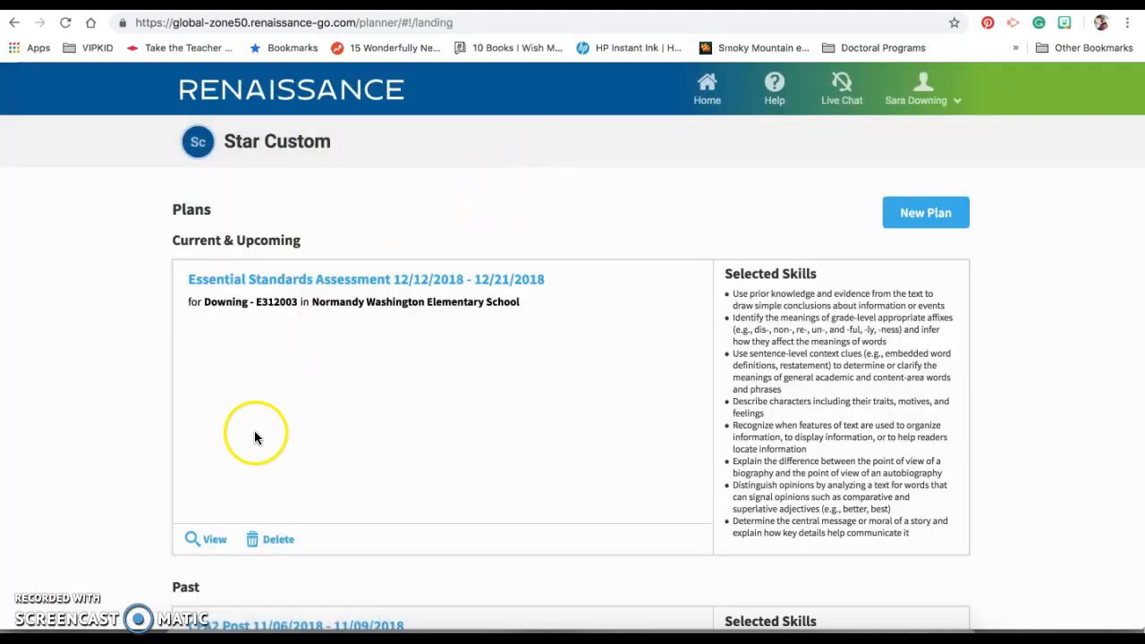
{"action": "scroll", "coordinate": [136, 553], "scroll_direction": "down", "scroll_amount": 5}
{"action": "scroll", "coordinate": [136, 555], "scroll_direction": "up", "scroll_amount": 3}
{"action": "scroll", "coordinate": [136, 547], "scroll_direction": "up", "scroll_amount": 3}
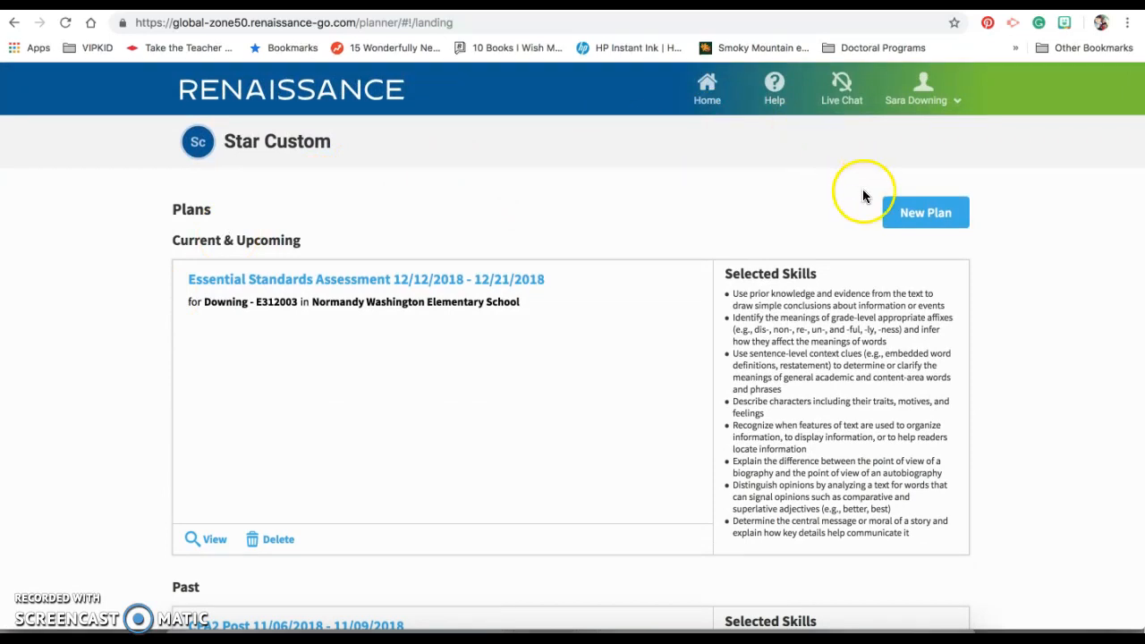
{"action": "left_click", "coordinate": [929, 221]}
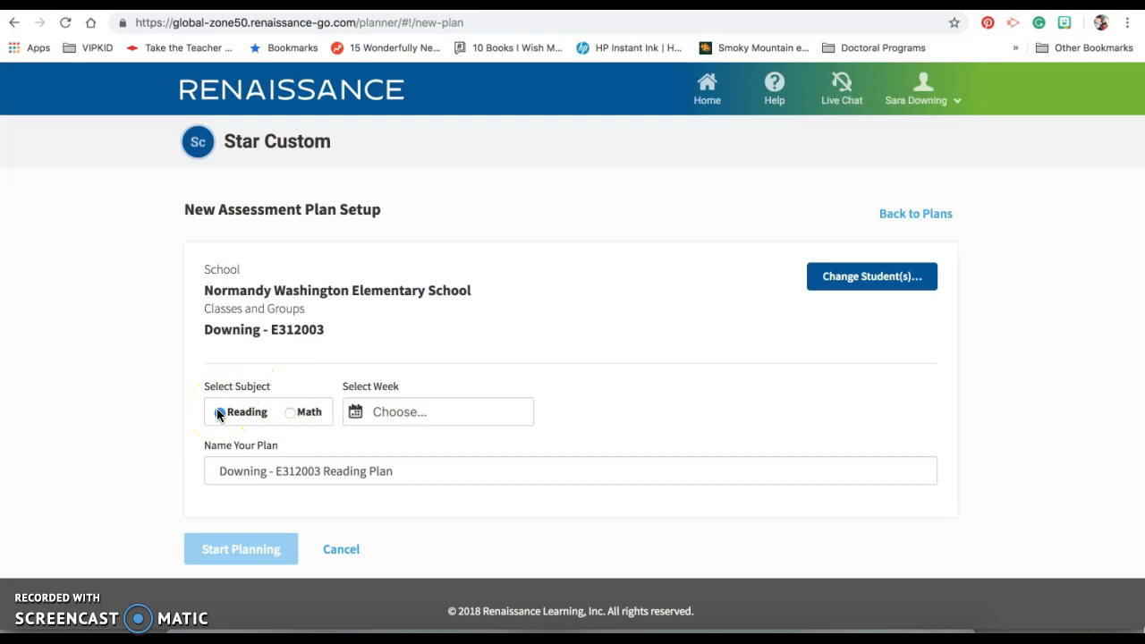
Set the week of the new reading plan to December 13 - 14.
{"action": "left_click", "coordinate": [386, 421]}
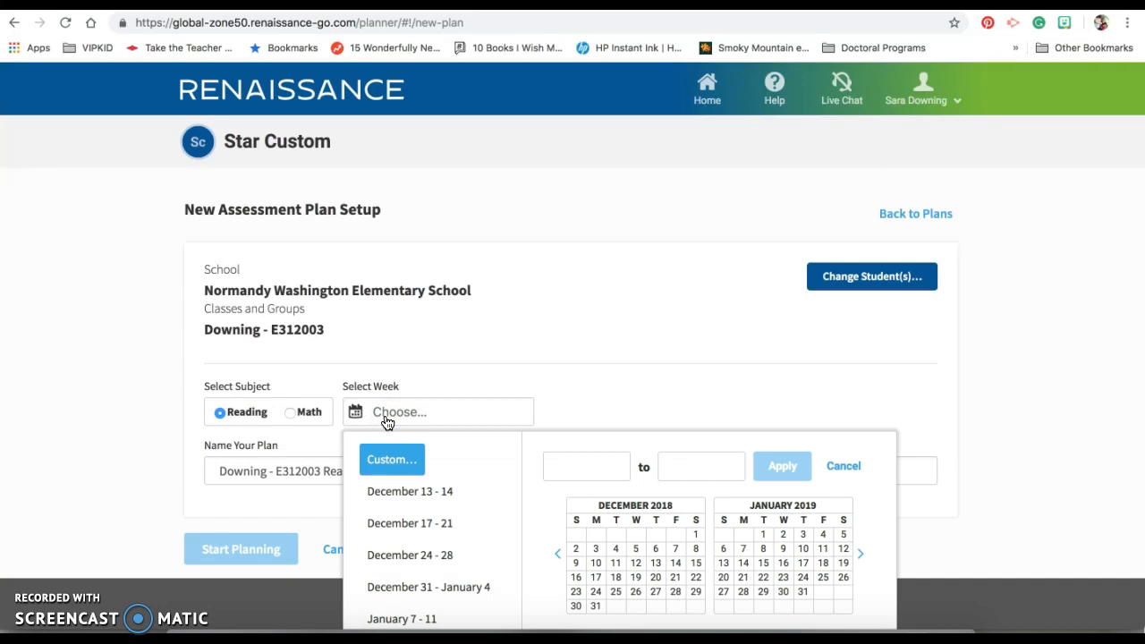
{"action": "scroll", "coordinate": [960, 463], "scroll_direction": "down", "scroll_amount": 1}
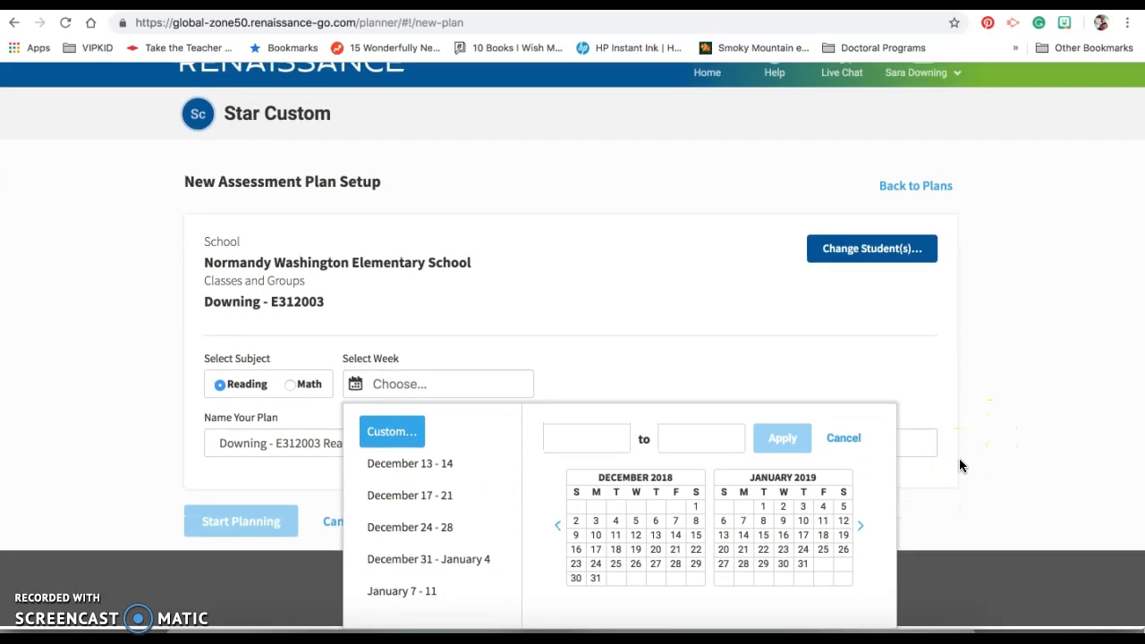
{"action": "left_click", "coordinate": [411, 466]}
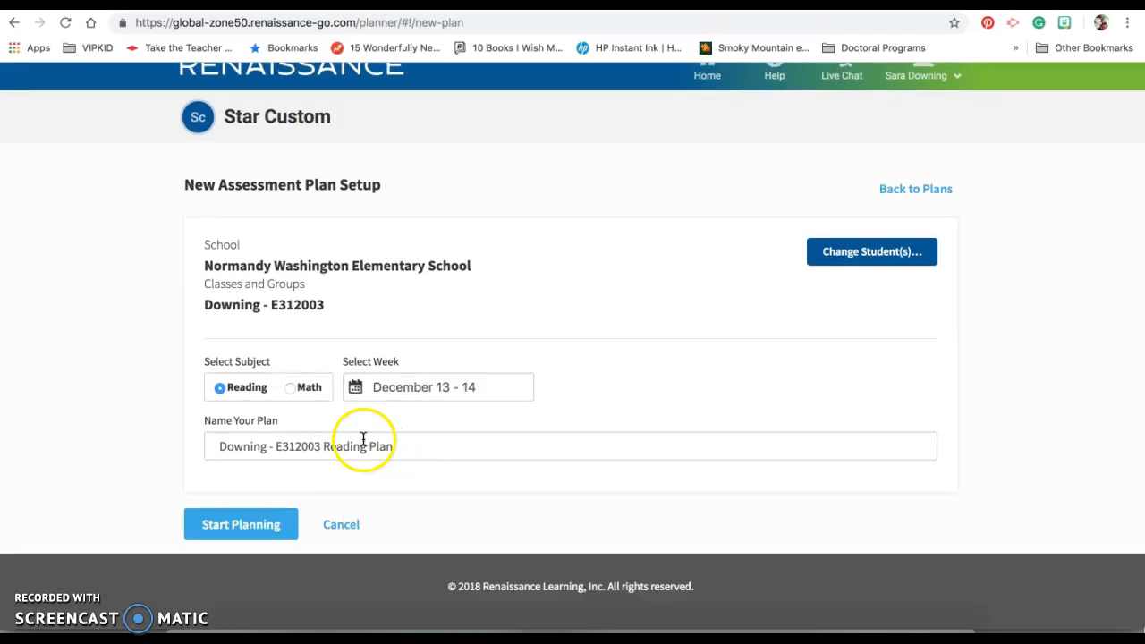
Name the plan "Example Assessment Builder" and start planning.
{"action": "left_click_drag", "start_coordinate": [391, 446], "coordinate": [191, 459]}
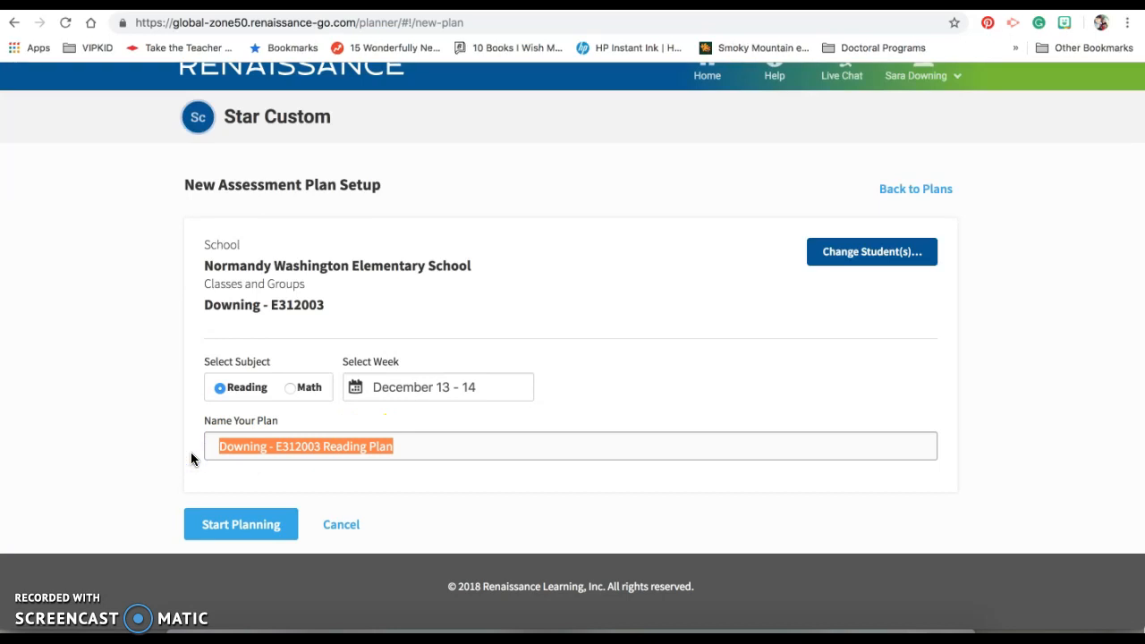
{"action": "type", "text": "Exa"}
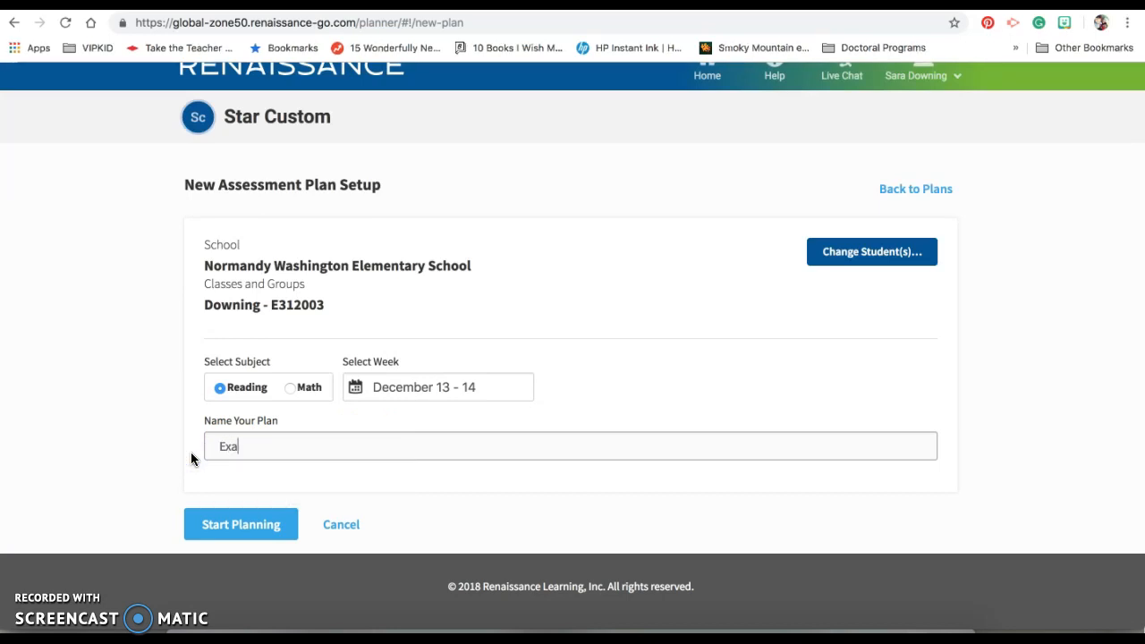
{"action": "type", "text": "mple Assessment B"}
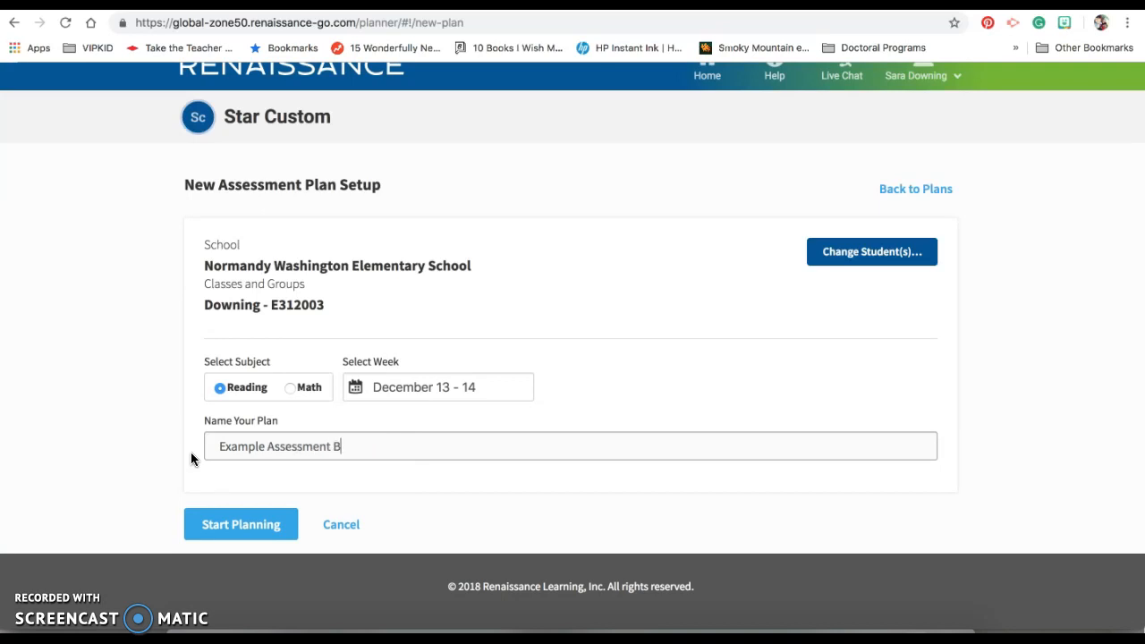
{"action": "type", "text": "uilder"}
{"action": "left_click", "coordinate": [228, 534]}
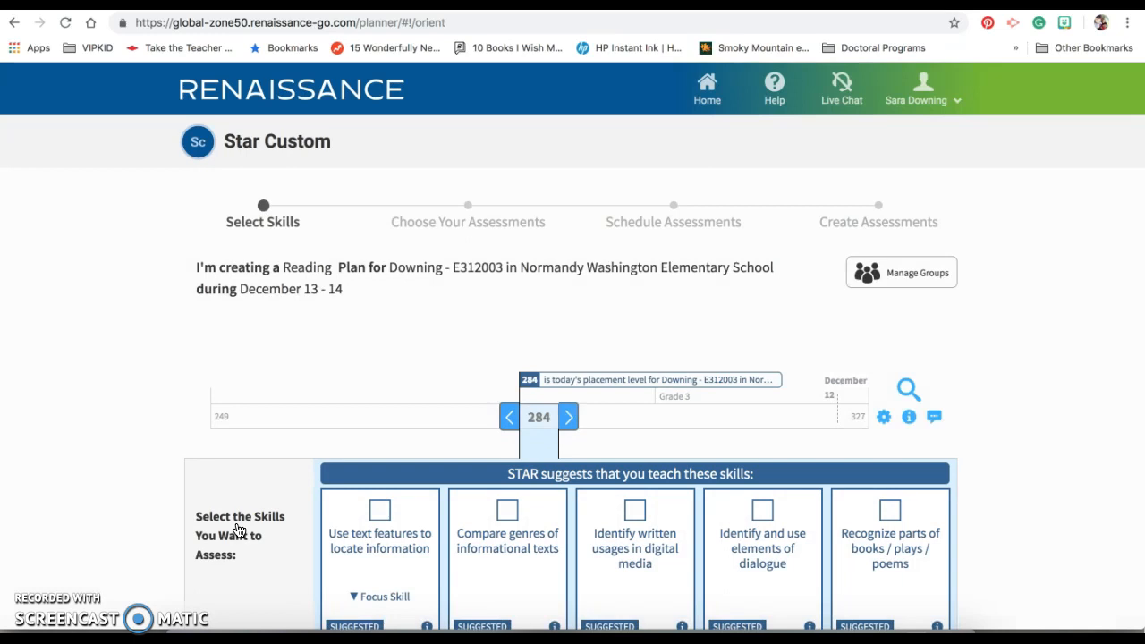
Search the standards and skills for "character traits".
{"action": "scroll", "coordinate": [97, 481], "scroll_direction": "down", "scroll_amount": 2}
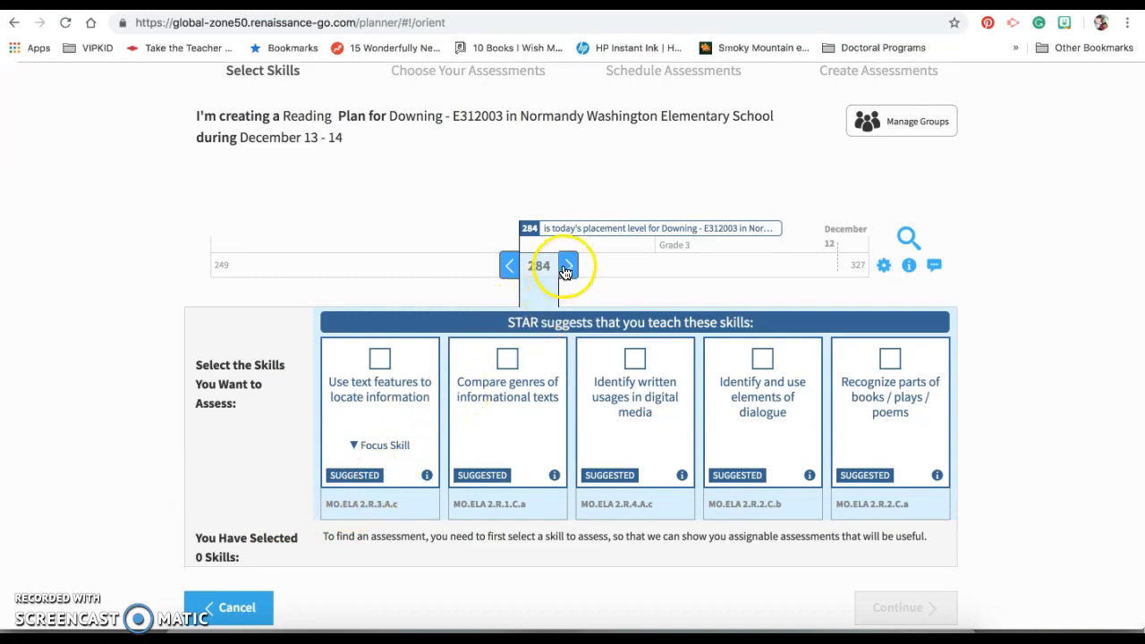
{"action": "left_click", "coordinate": [906, 239]}
{"action": "left_click", "coordinate": [715, 180]}
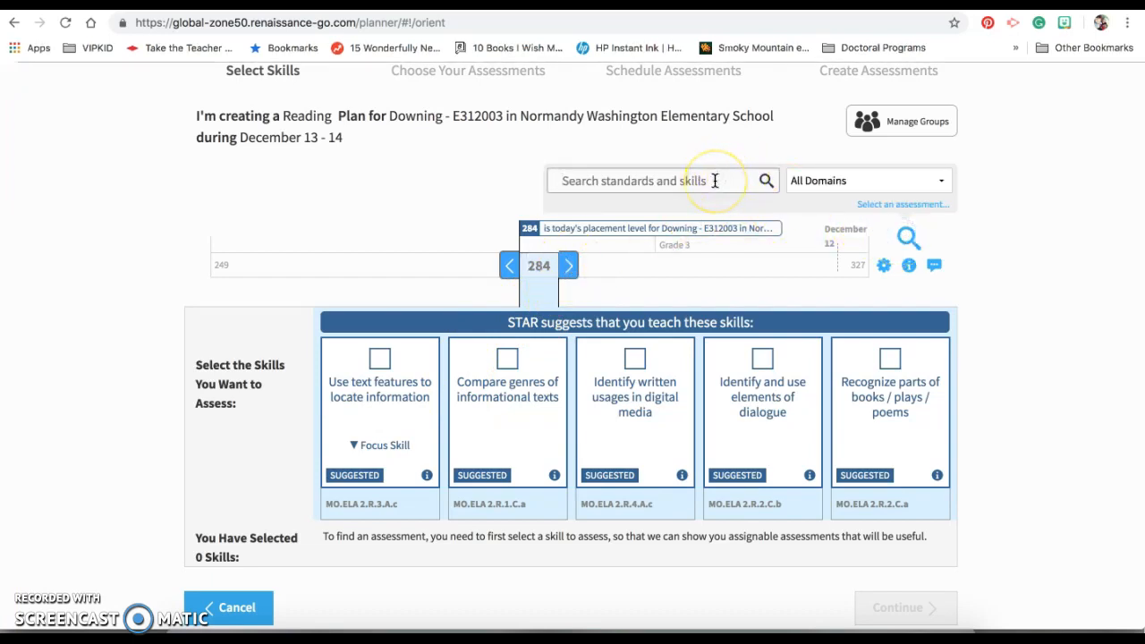
{"action": "type", "text": "character traits"}
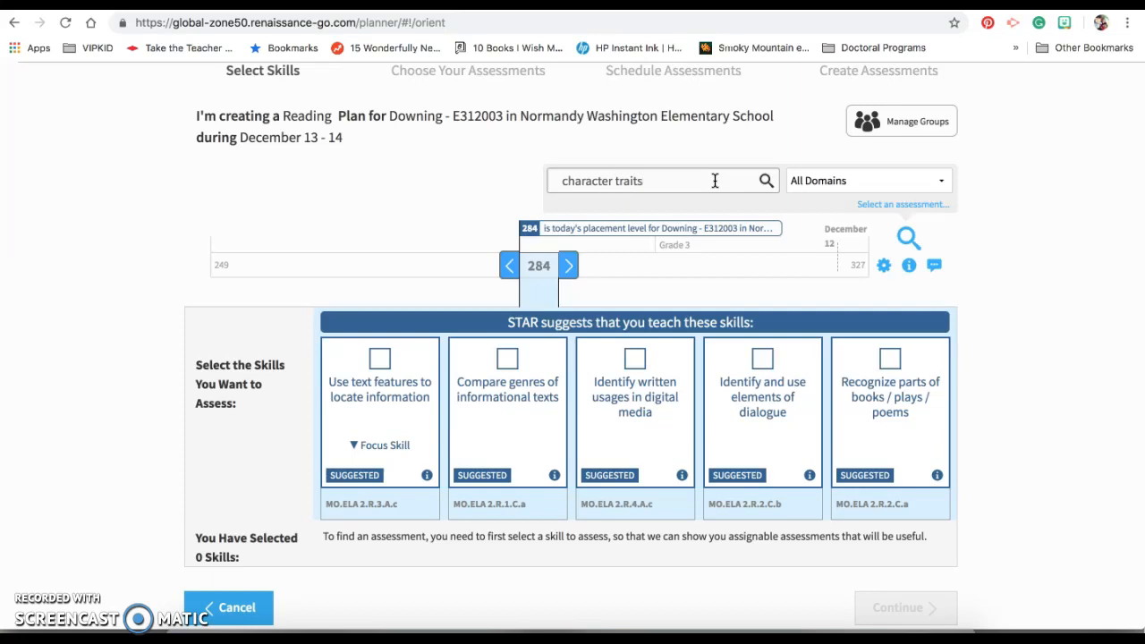
{"action": "key", "text": "Return"}
{"action": "left_click", "coordinate": [911, 214]}
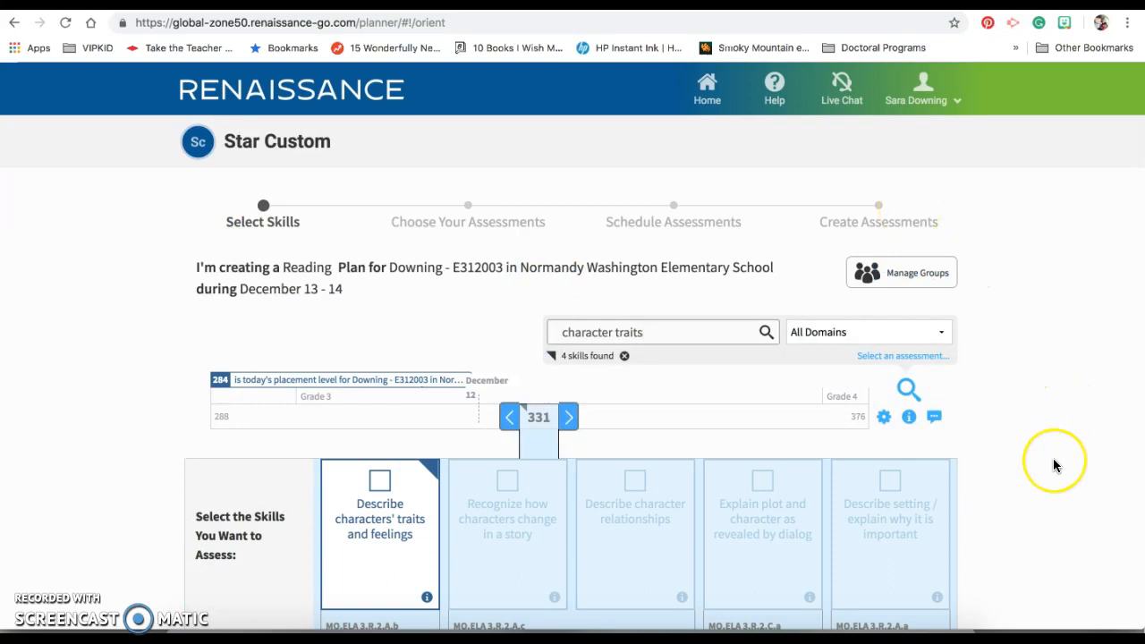
Examine the matching character skills at the grade 3, grade 4 and grade 2 levels.
{"action": "scroll", "coordinate": [1053, 458], "scroll_direction": "down", "scroll_amount": 3}
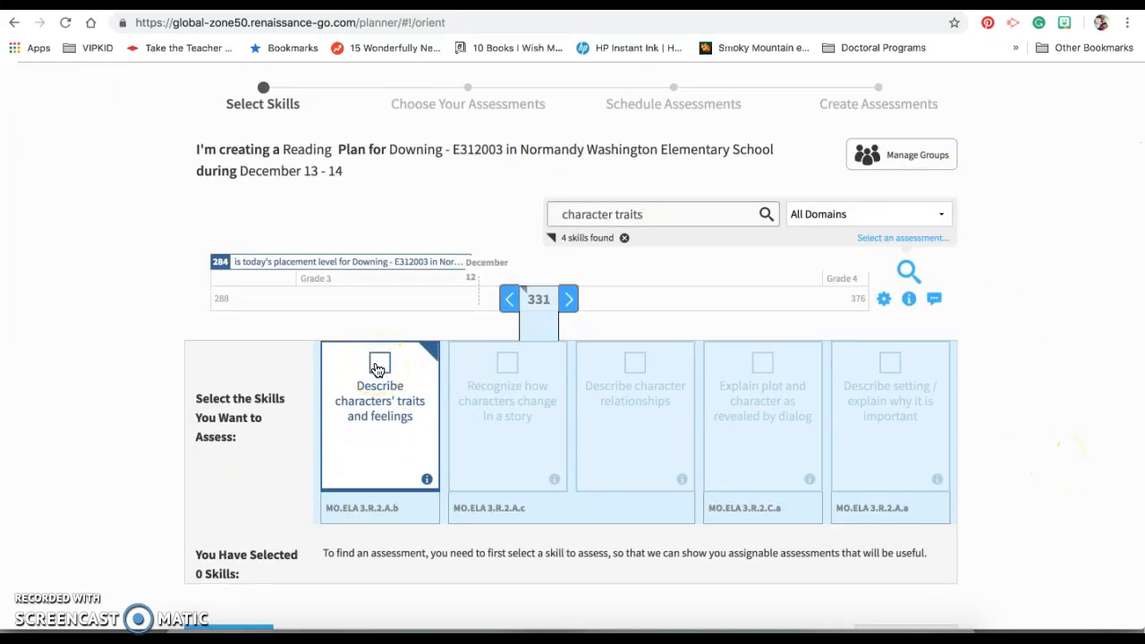
{"action": "left_click", "coordinate": [568, 301]}
{"action": "scroll", "coordinate": [568, 306], "scroll_direction": "up", "scroll_amount": 2}
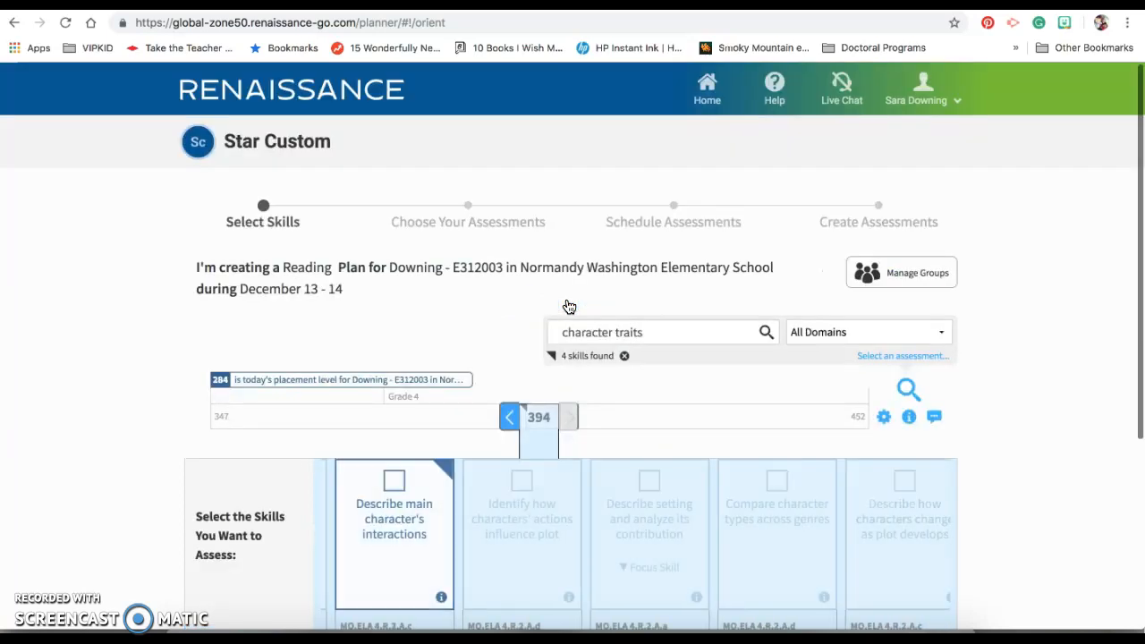
{"action": "scroll", "coordinate": [429, 475], "scroll_direction": "down", "scroll_amount": 2}
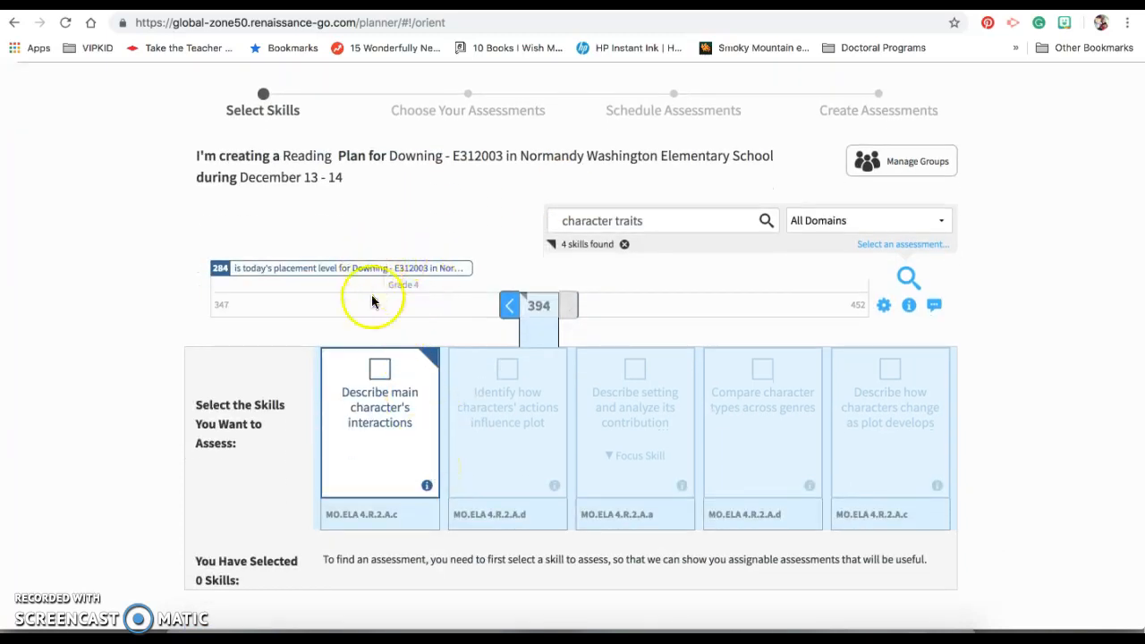
{"action": "left_click", "coordinate": [507, 308]}
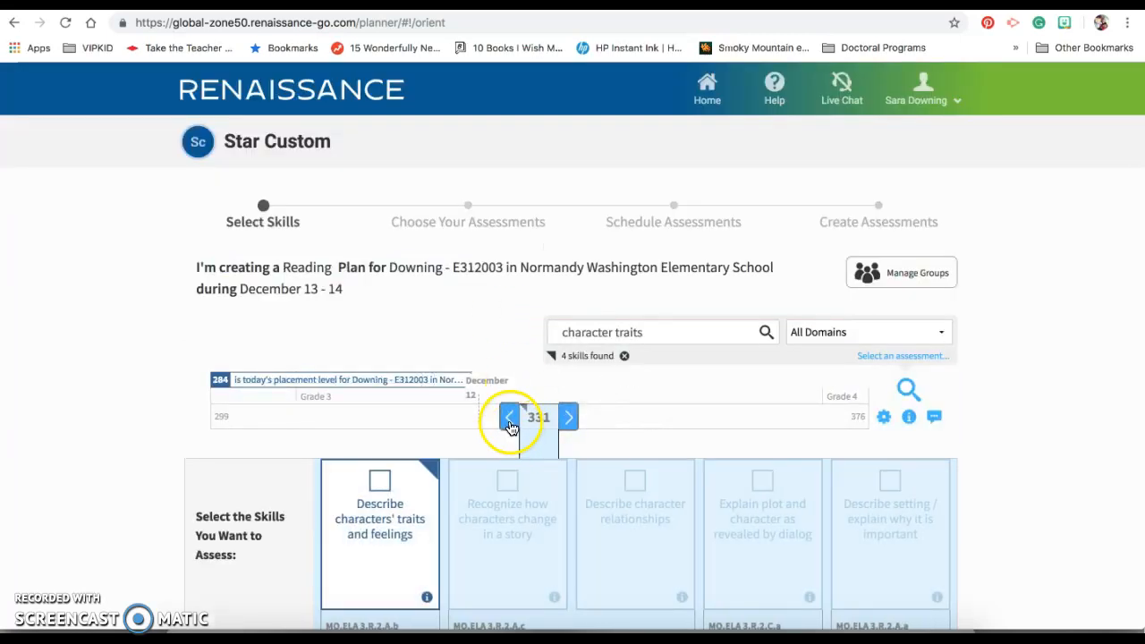
{"action": "scroll", "coordinate": [509, 419], "scroll_direction": "down", "scroll_amount": 2}
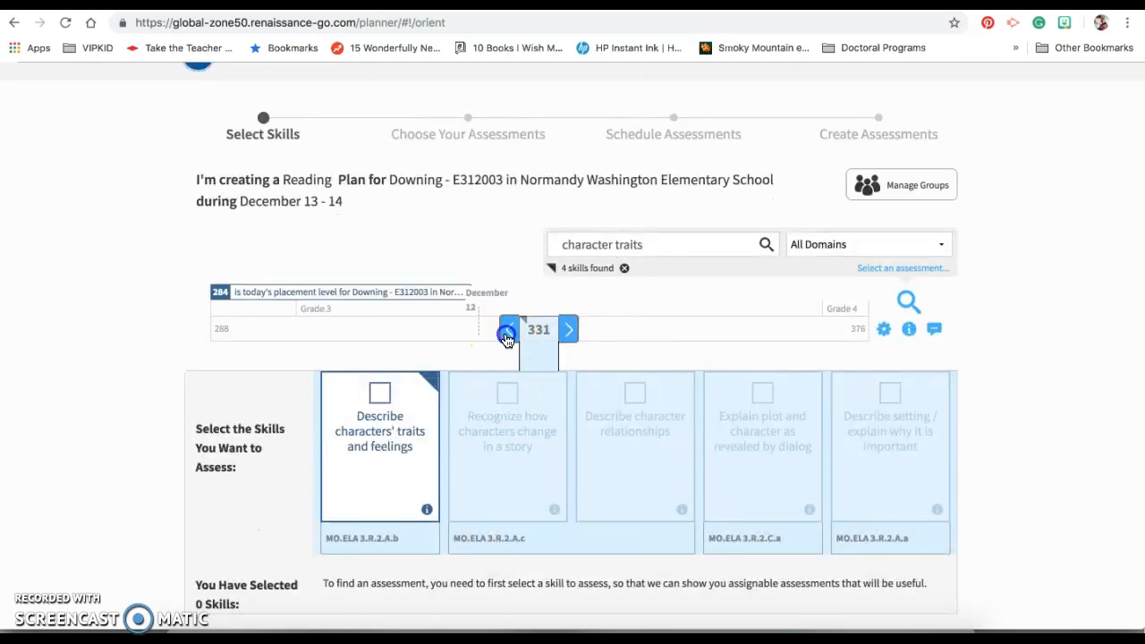
{"action": "left_click", "coordinate": [507, 333]}
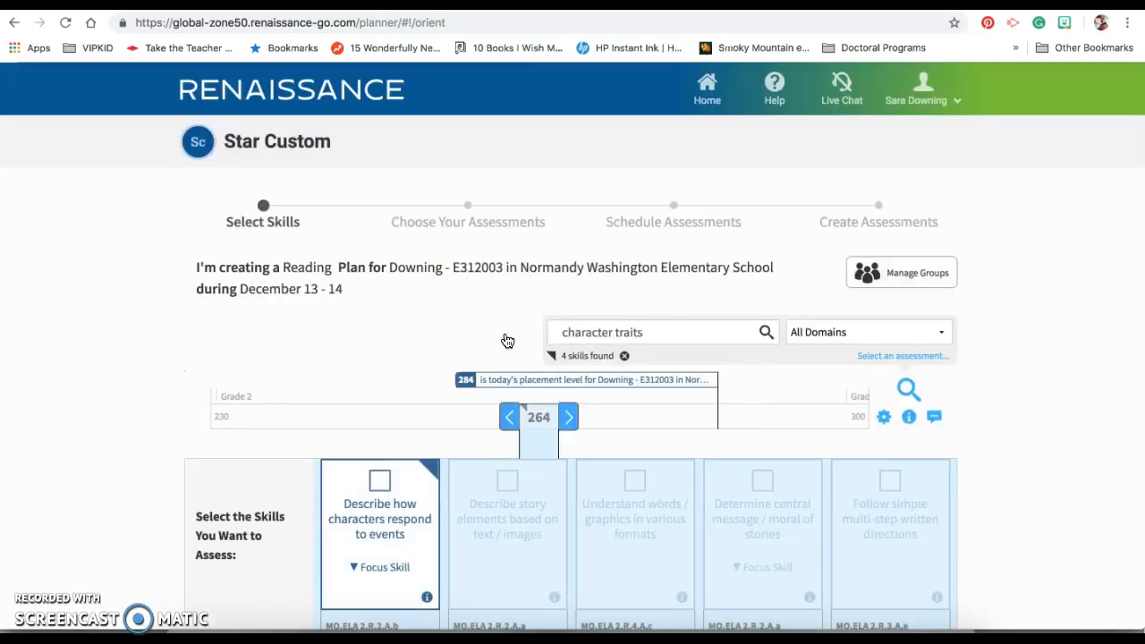
{"action": "scroll", "coordinate": [507, 341], "scroll_direction": "down", "scroll_amount": 3}
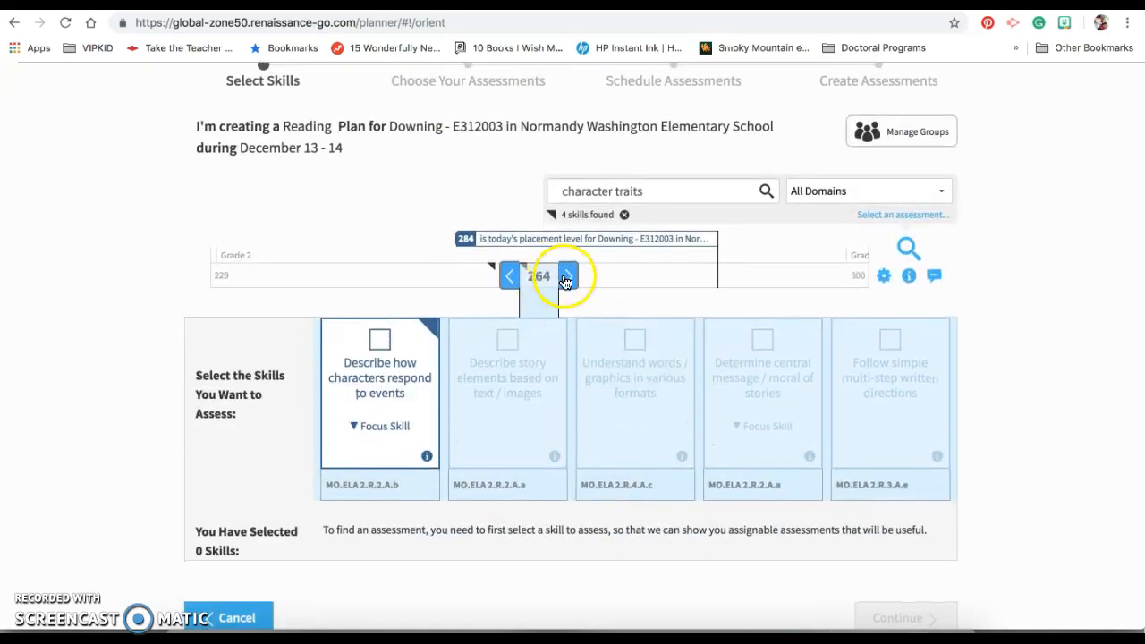
Return to the grade 3 matches and select the skill "Describe characters' traits and feelings" for assessment.
{"action": "left_click", "coordinate": [567, 276]}
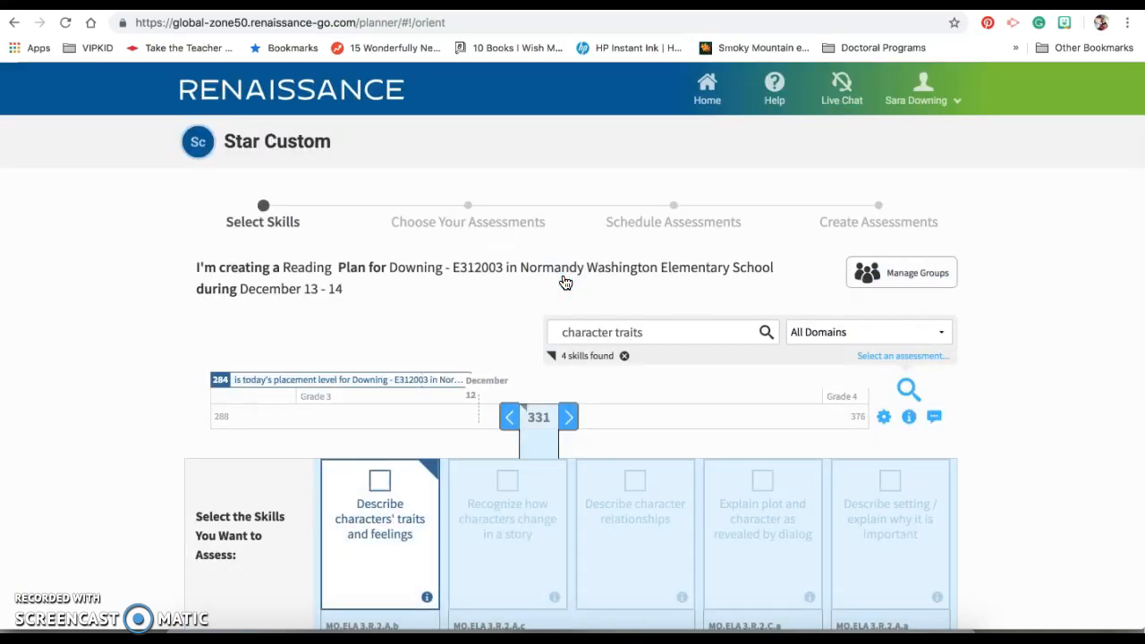
{"action": "scroll", "coordinate": [566, 283], "scroll_direction": "down", "scroll_amount": 3}
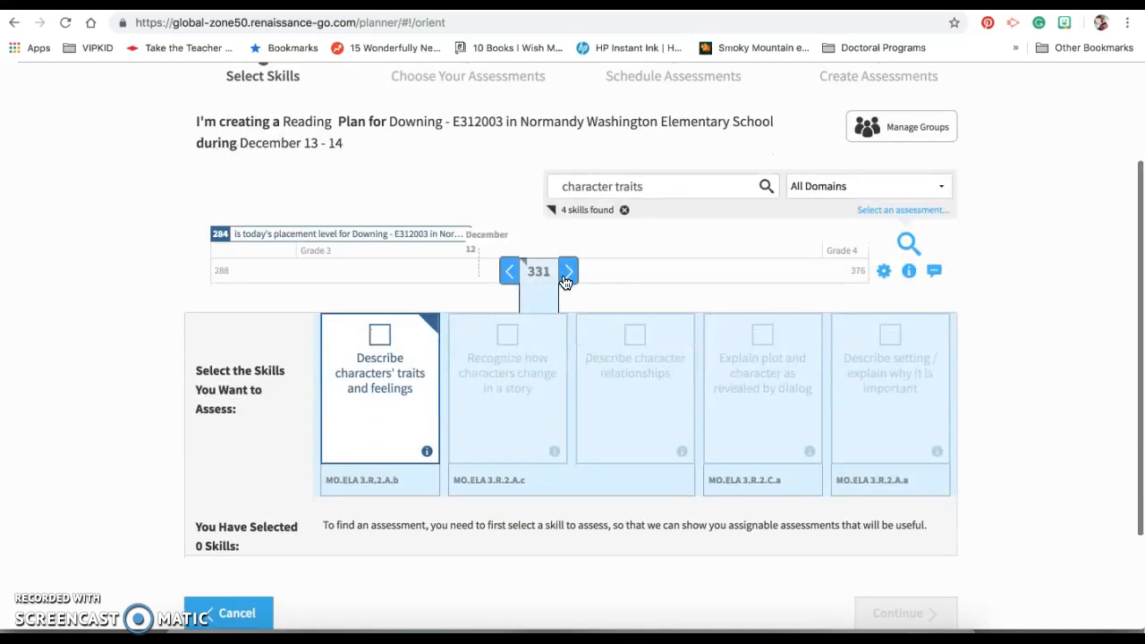
{"action": "left_click", "coordinate": [377, 342]}
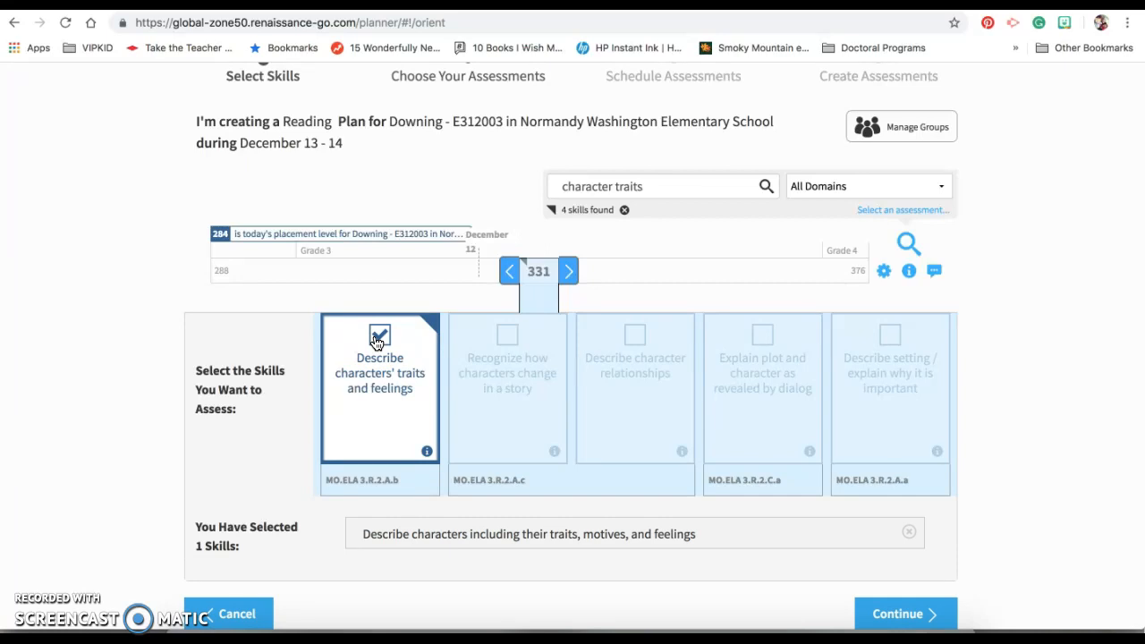
Search the skills for "plot" and add "Explain plot and character as revealed by dialog" to the selection.
{"action": "left_click_drag", "start_coordinate": [647, 187], "coordinate": [546, 194]}
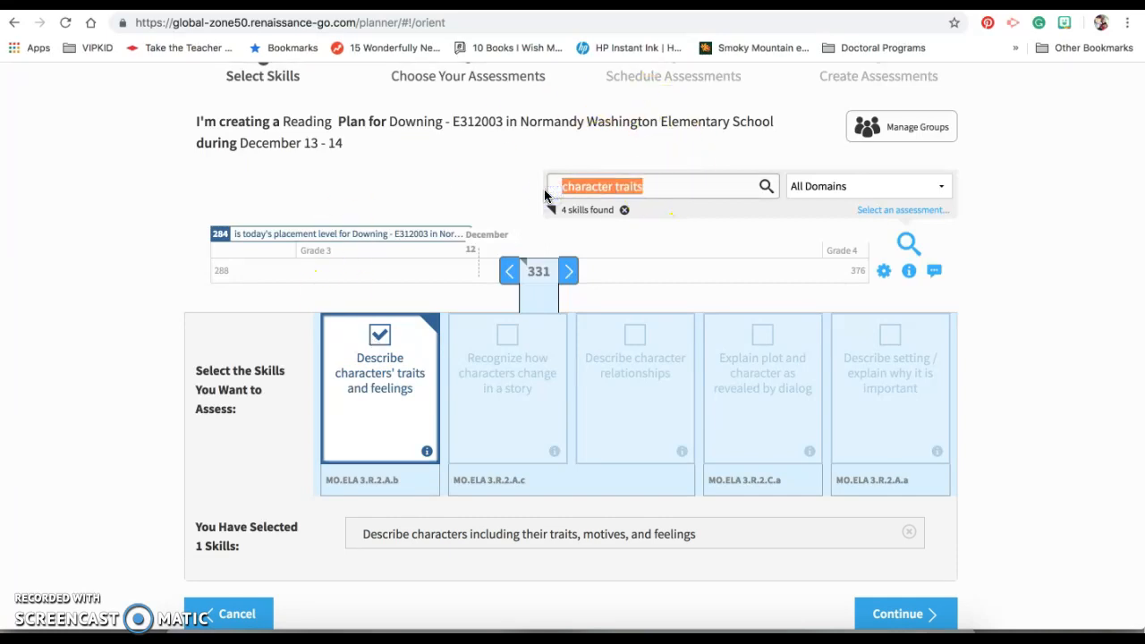
{"action": "type", "text": "plot"}
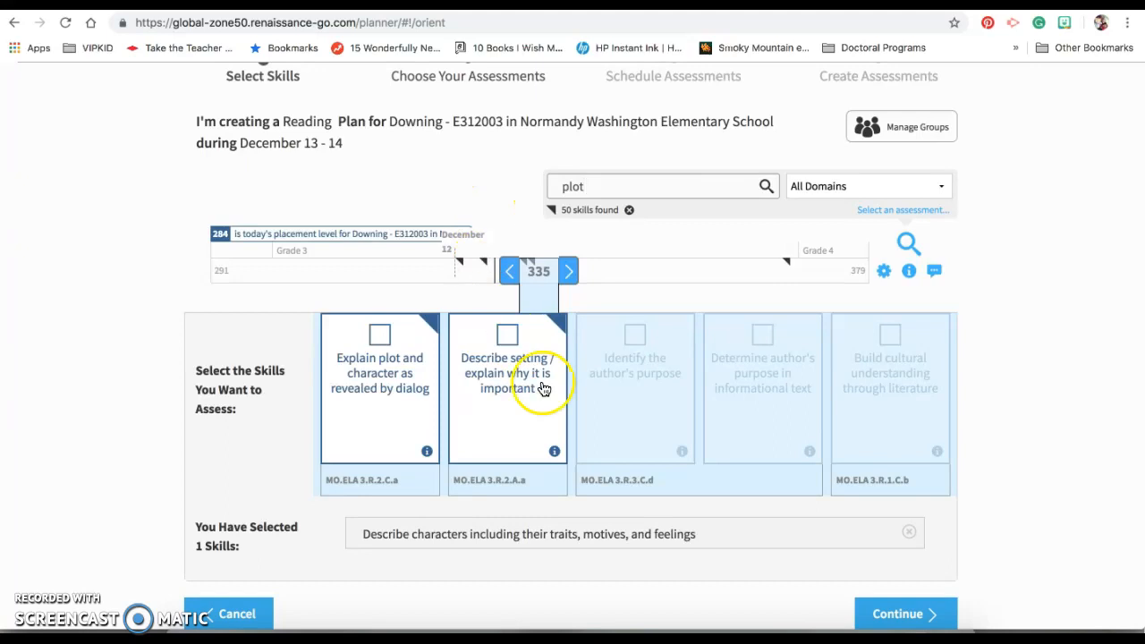
{"action": "left_click", "coordinate": [379, 335]}
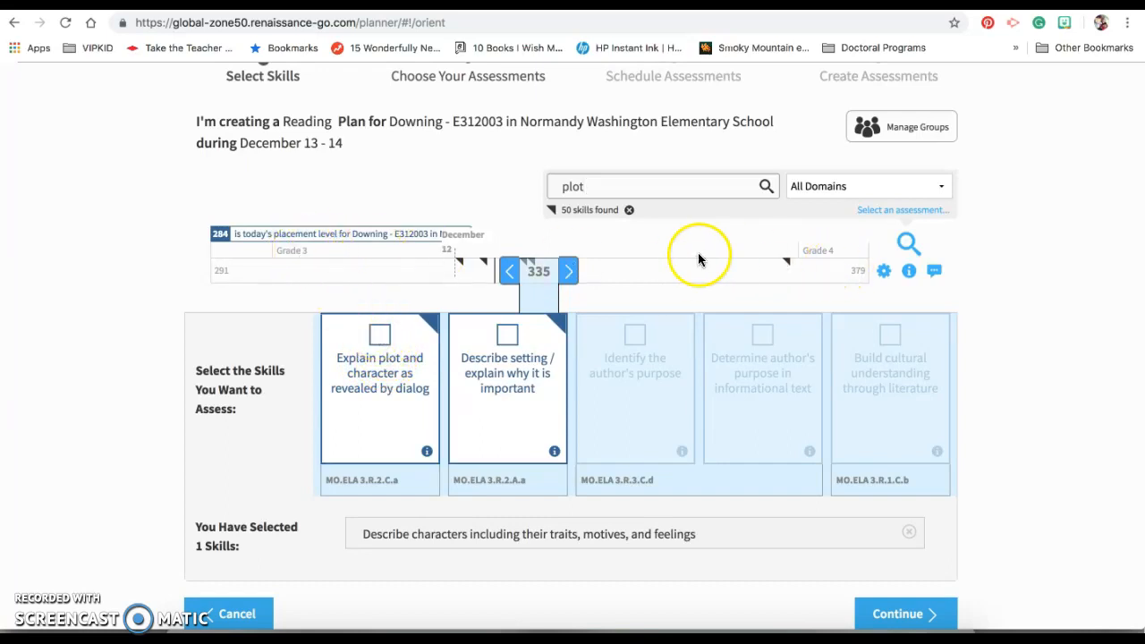
{"action": "left_click", "coordinate": [379, 334]}
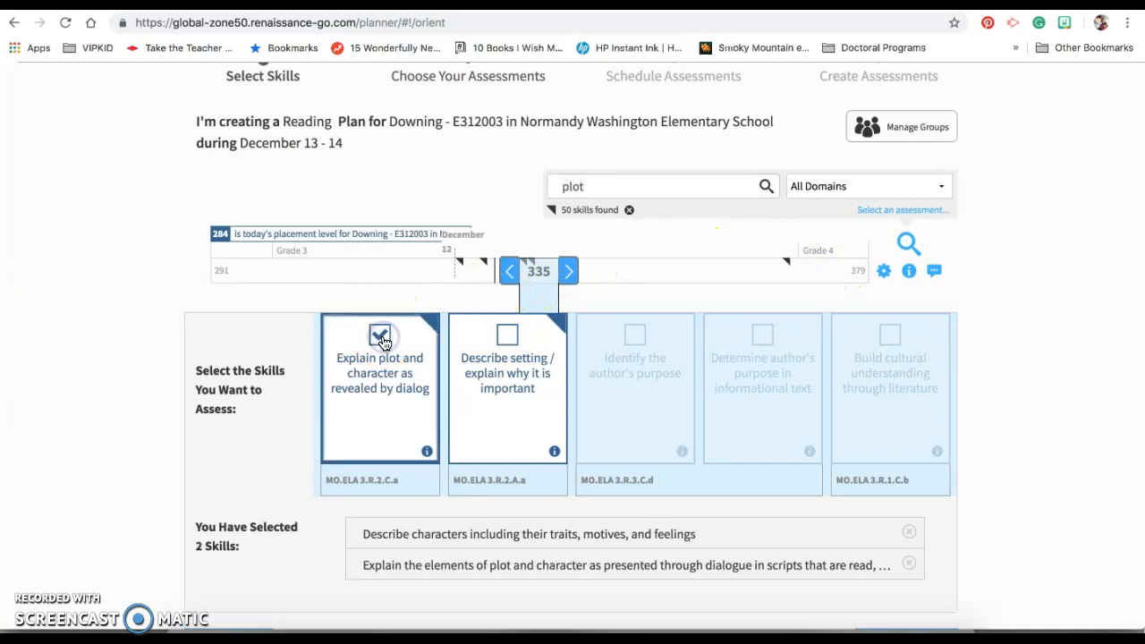
Review the selected skills and their standard codes, and continue to choosing assessments for them.
{"action": "scroll", "coordinate": [44, 534], "scroll_direction": "down", "scroll_amount": 2}
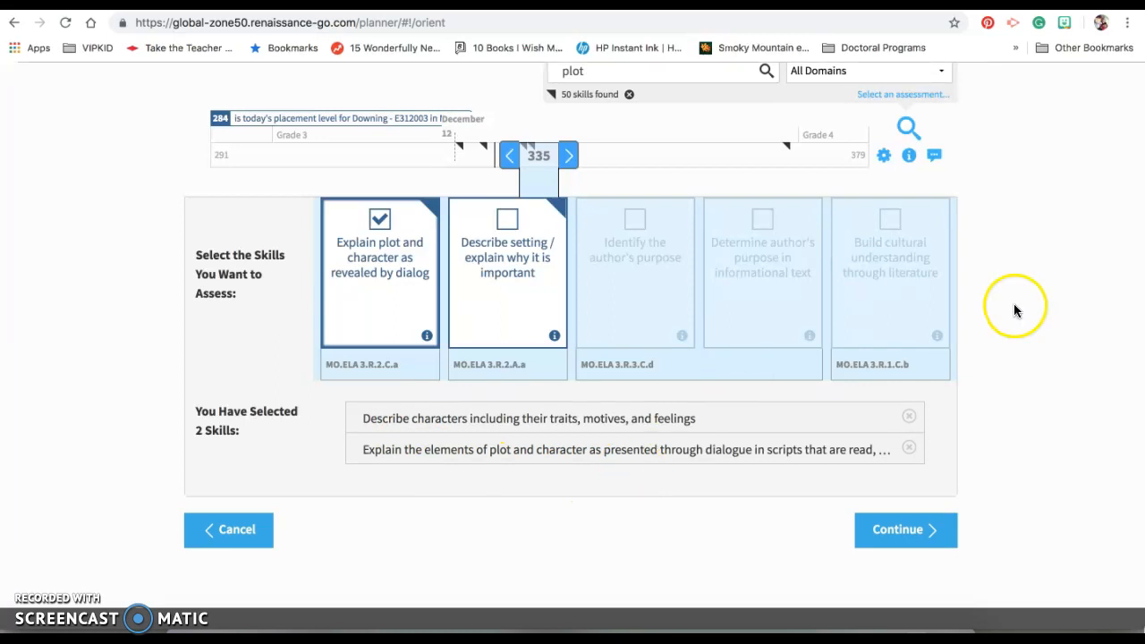
{"action": "scroll", "coordinate": [1012, 309], "scroll_direction": "up", "scroll_amount": 3}
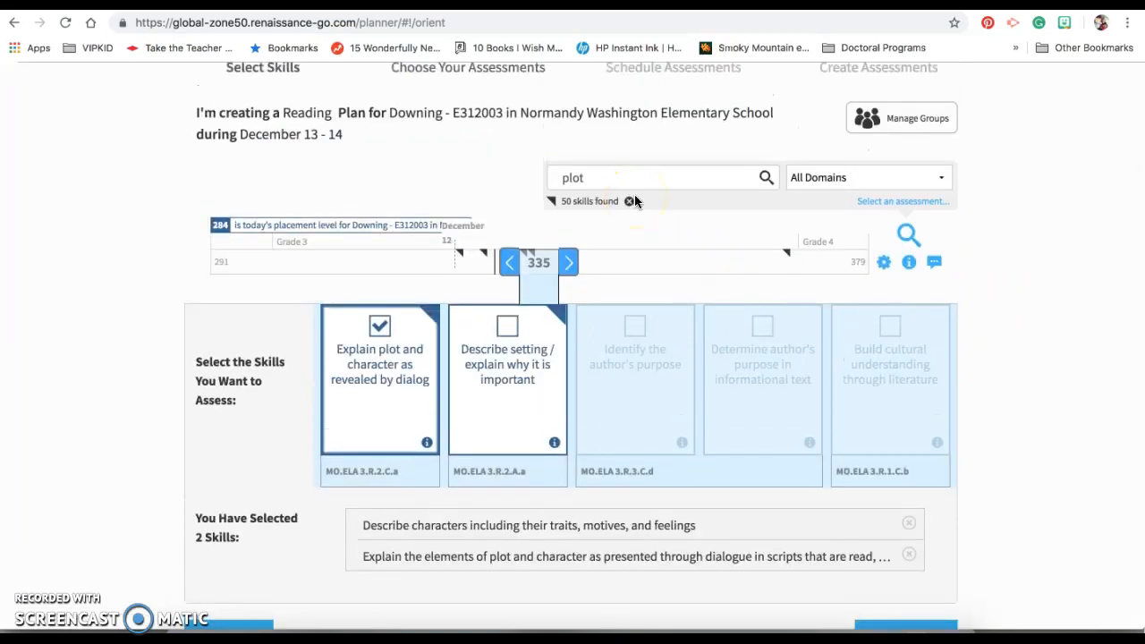
{"action": "left_click_drag", "start_coordinate": [609, 177], "coordinate": [559, 176]}
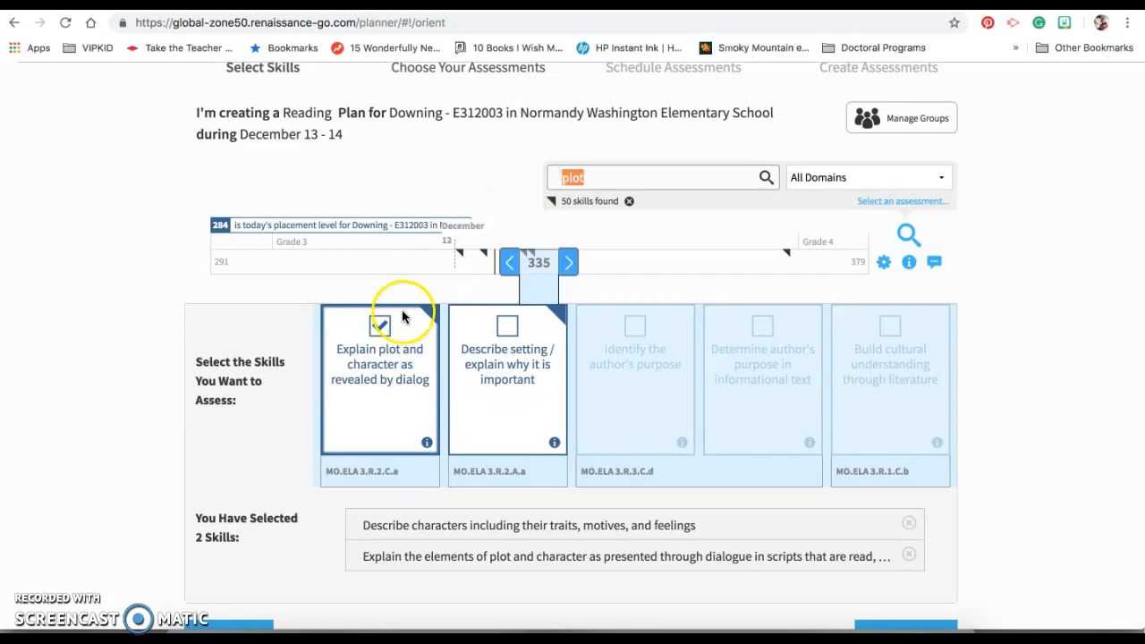
{"action": "left_click", "coordinate": [401, 470]}
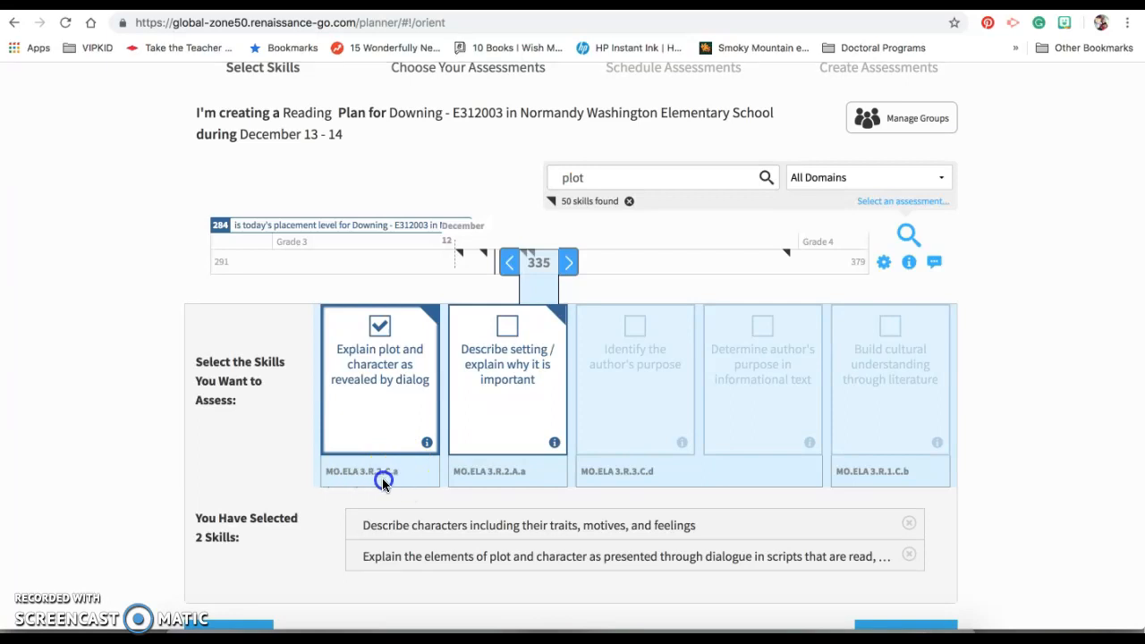
{"action": "scroll", "coordinate": [361, 529], "scroll_direction": "down", "scroll_amount": 3}
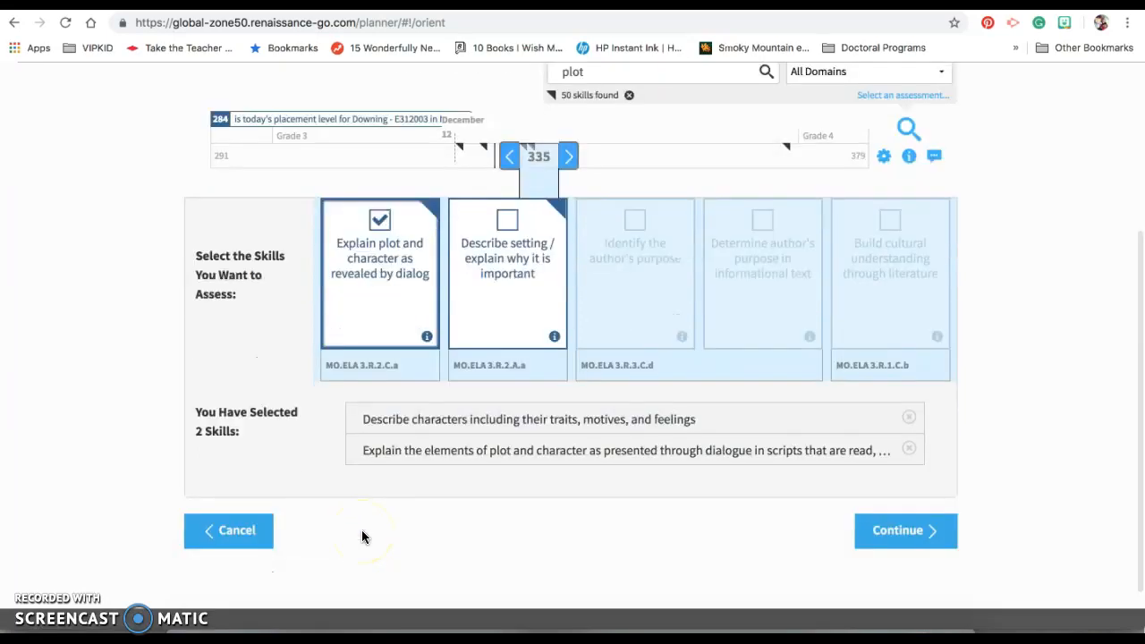
{"action": "left_click", "coordinate": [896, 545]}
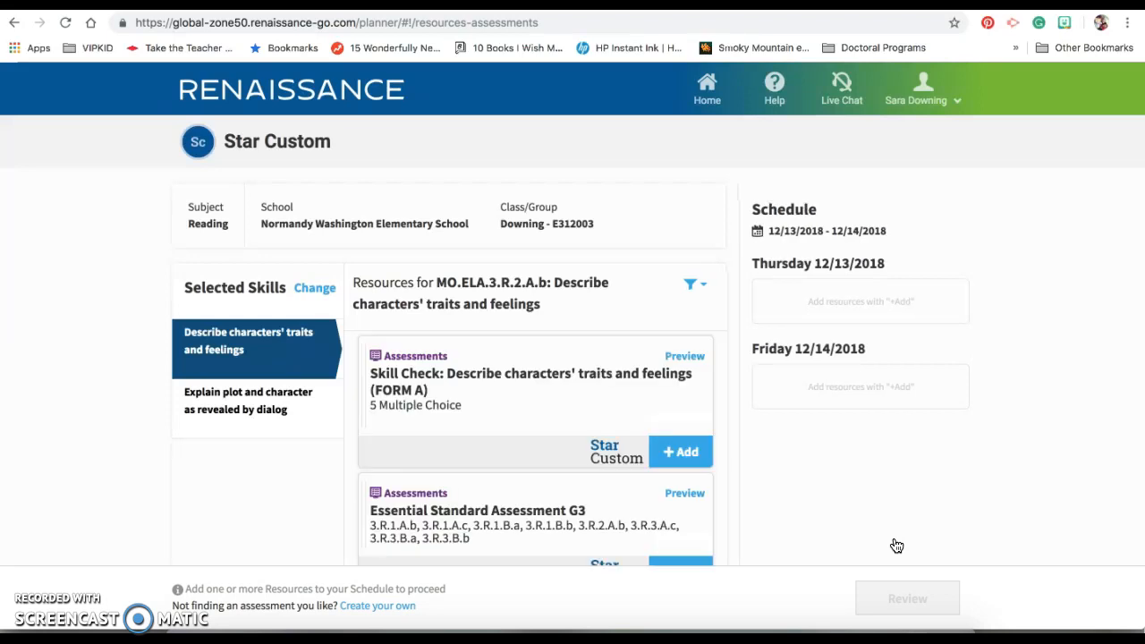
Check the available assessments for "Describe characters' traits and feelings" and for "Explain plot and character as revealed by dialog".
{"action": "left_click", "coordinate": [111, 485]}
{"action": "scroll", "coordinate": [112, 485], "scroll_direction": "down", "scroll_amount": 2}
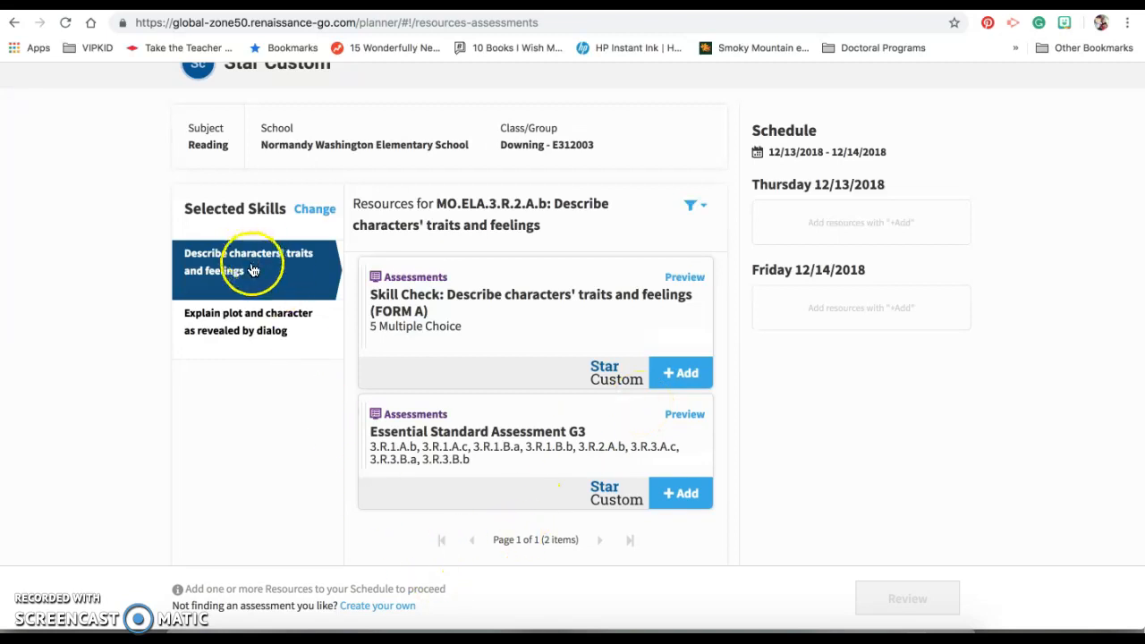
{"action": "left_click", "coordinate": [248, 326]}
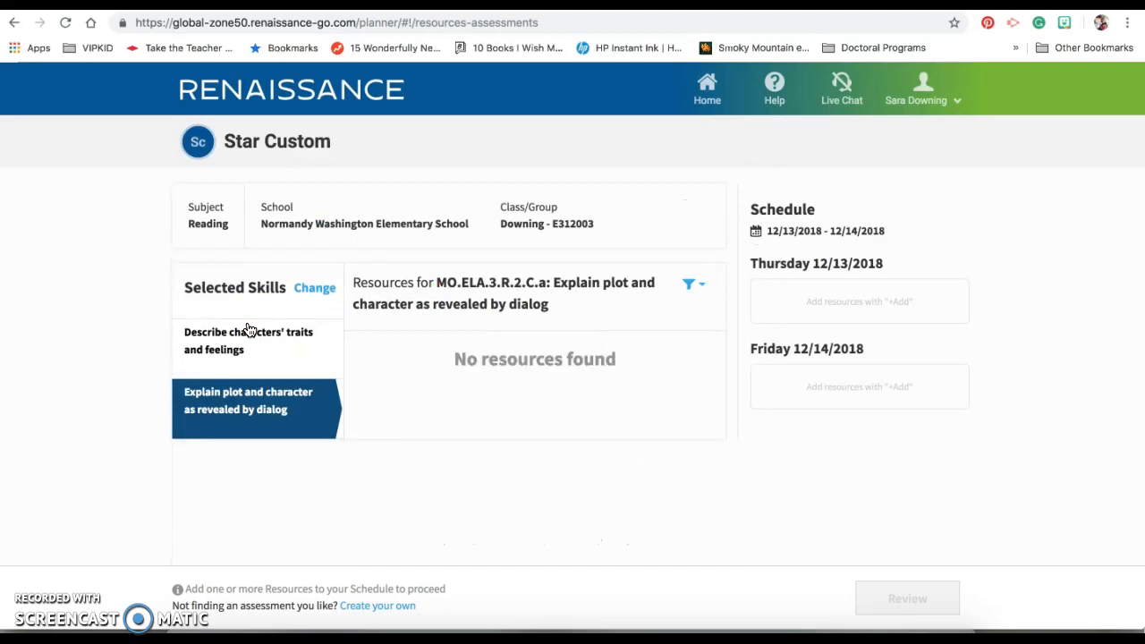
Change the selected skills by adding the suggested focus skill "Use text features to locate information", and continue to the assessments.
{"action": "left_click", "coordinate": [314, 293]}
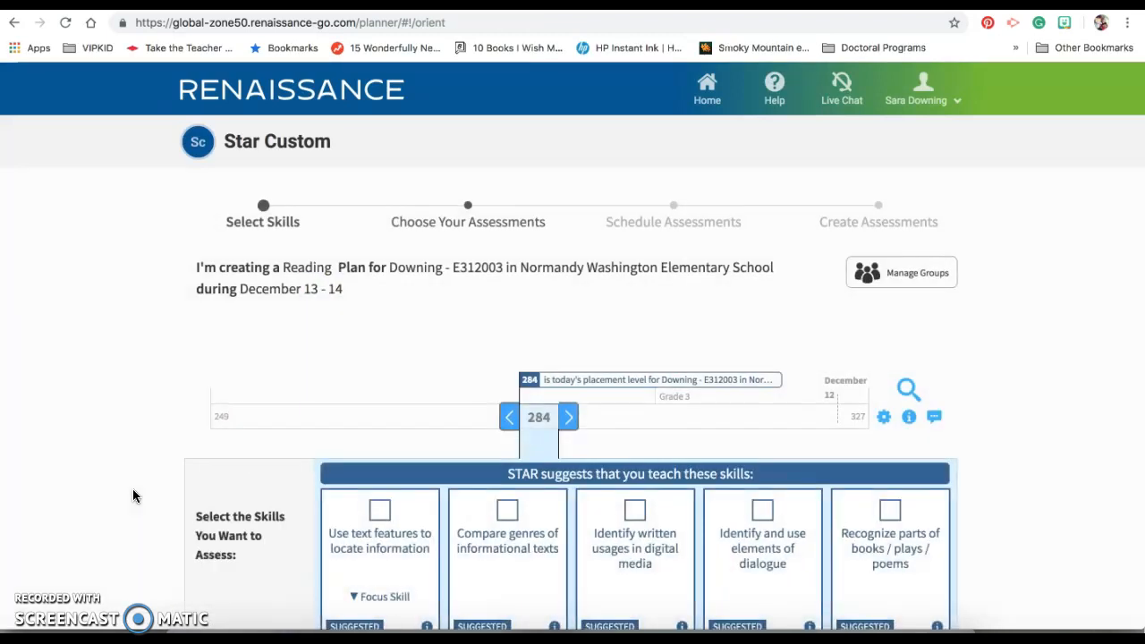
{"action": "scroll", "coordinate": [141, 523], "scroll_direction": "down", "scroll_amount": 3}
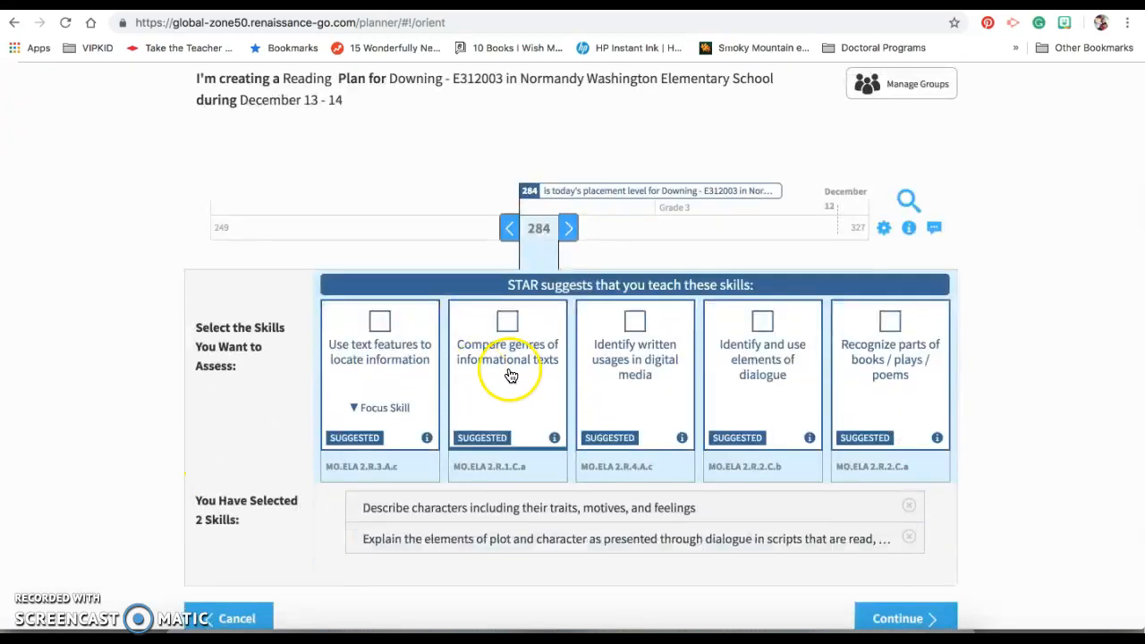
{"action": "left_click", "coordinate": [383, 321]}
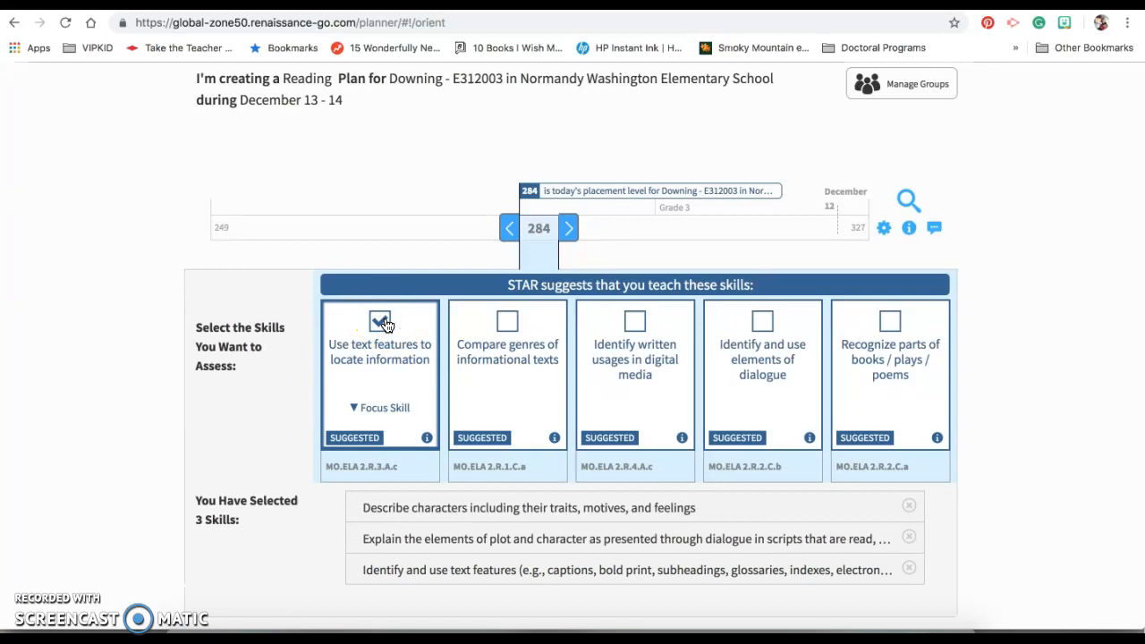
{"action": "scroll", "coordinate": [501, 435], "scroll_direction": "down", "scroll_amount": 2}
{"action": "left_click", "coordinate": [931, 552]}
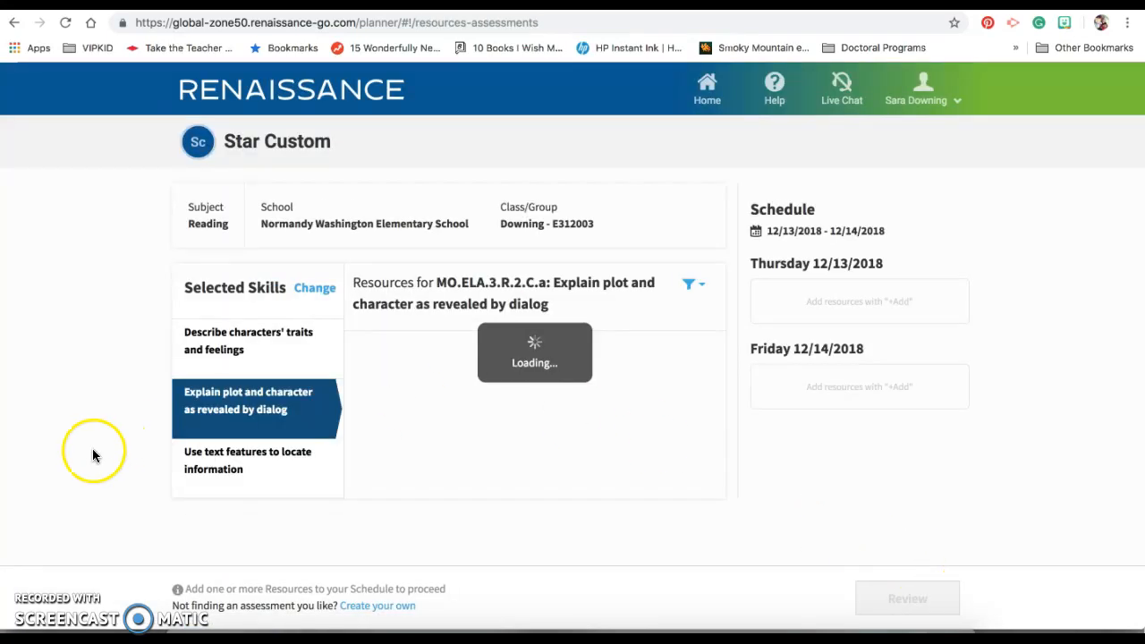
Examine the assessments offered for "Use text features to locate information", comparing with the character traits skill.
{"action": "left_click", "coordinate": [218, 466]}
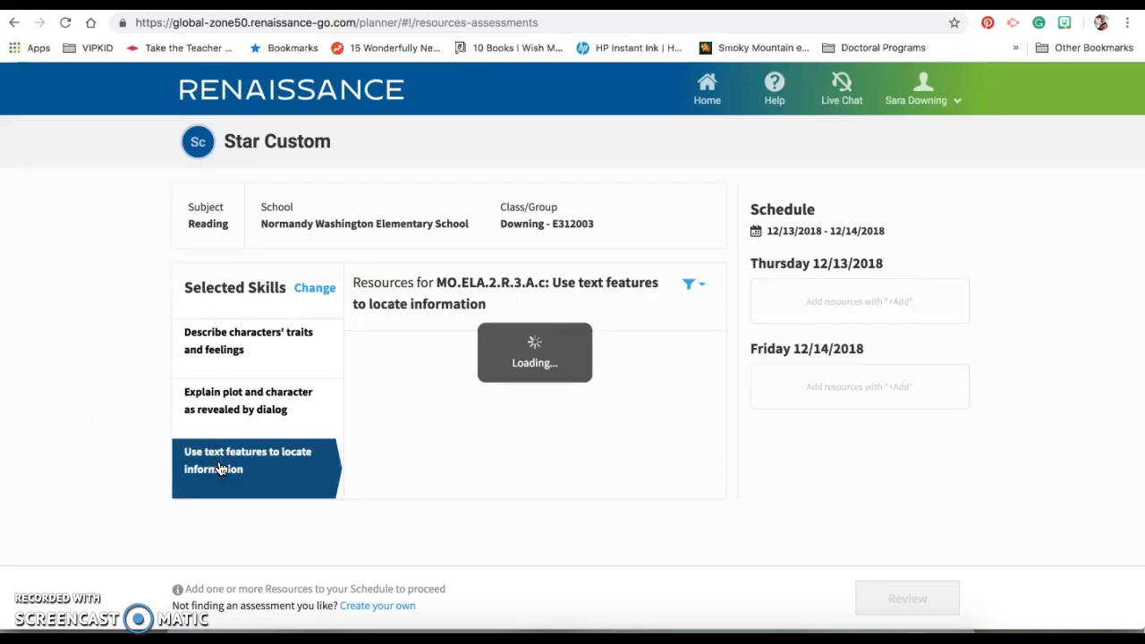
{"action": "scroll", "coordinate": [531, 483], "scroll_direction": "down", "scroll_amount": 3}
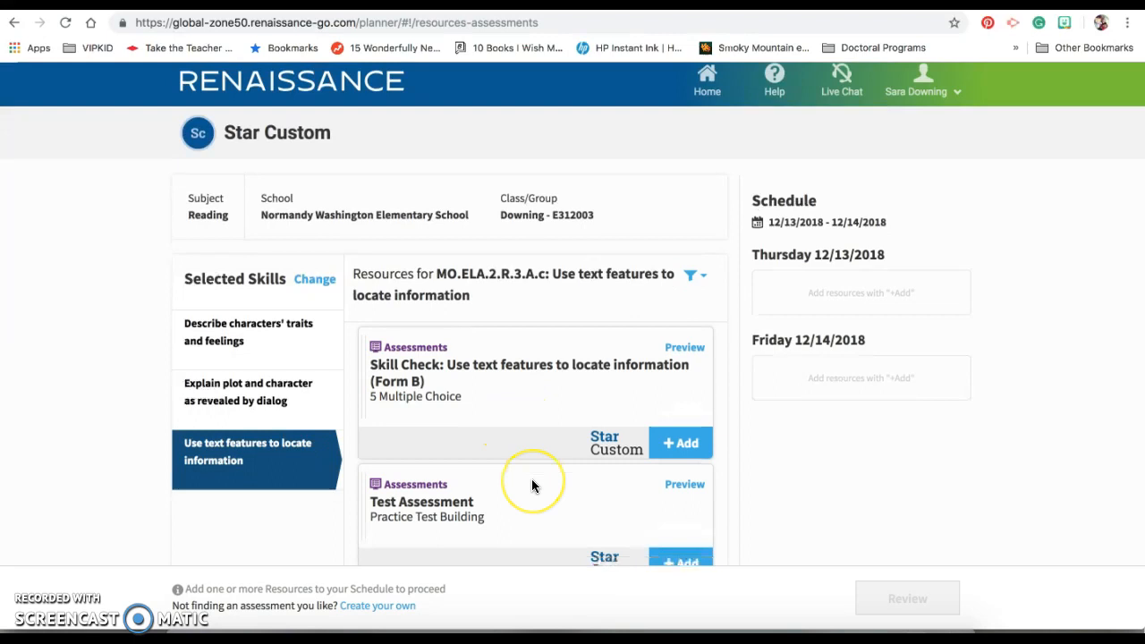
{"action": "scroll", "coordinate": [532, 483], "scroll_direction": "up", "scroll_amount": 2}
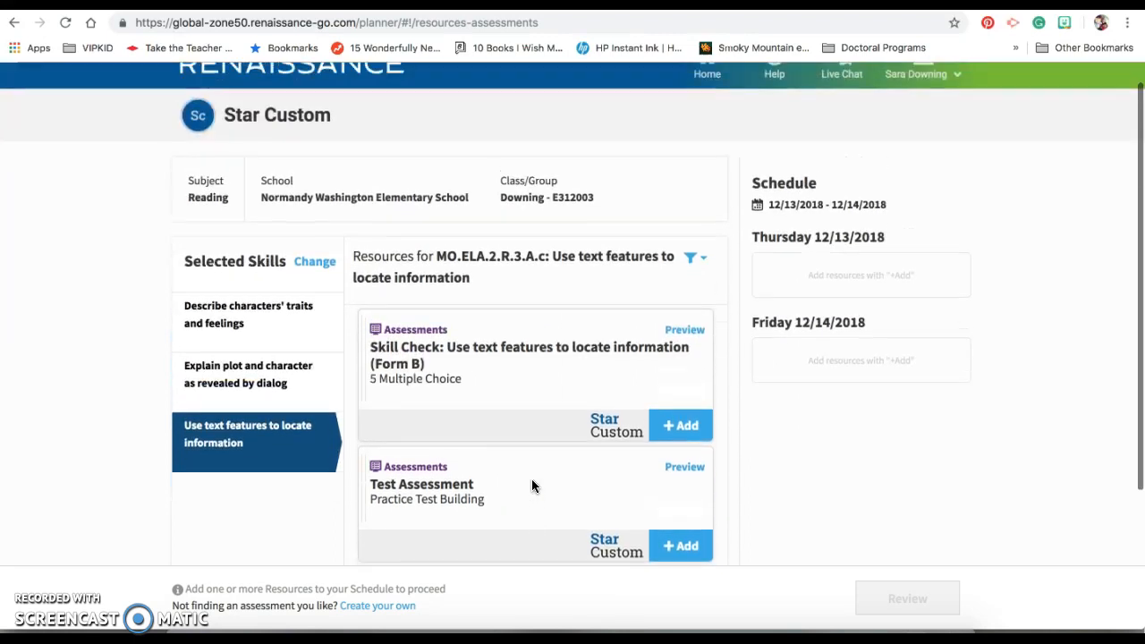
{"action": "left_click", "coordinate": [269, 327]}
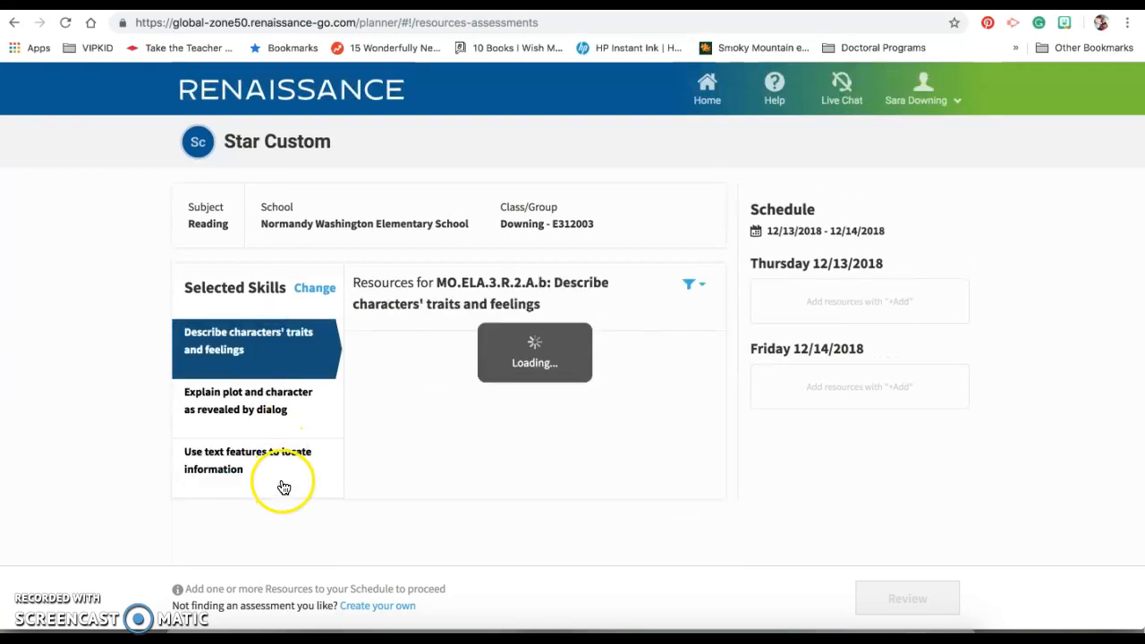
{"action": "left_click", "coordinate": [277, 477]}
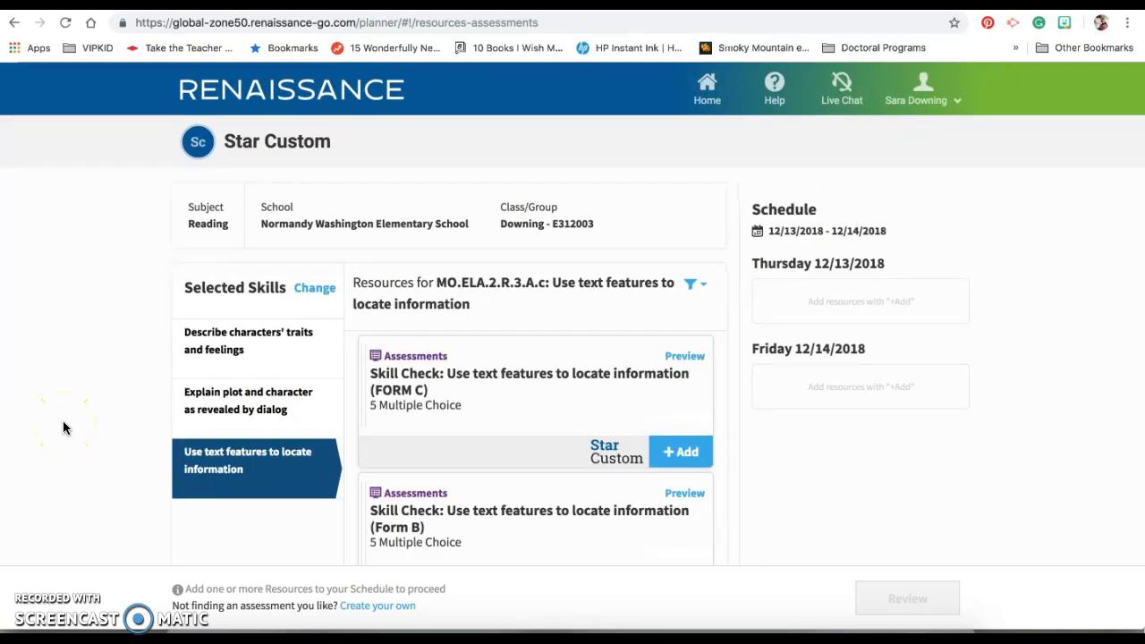
{"action": "scroll", "coordinate": [63, 429], "scroll_direction": "down", "scroll_amount": 3}
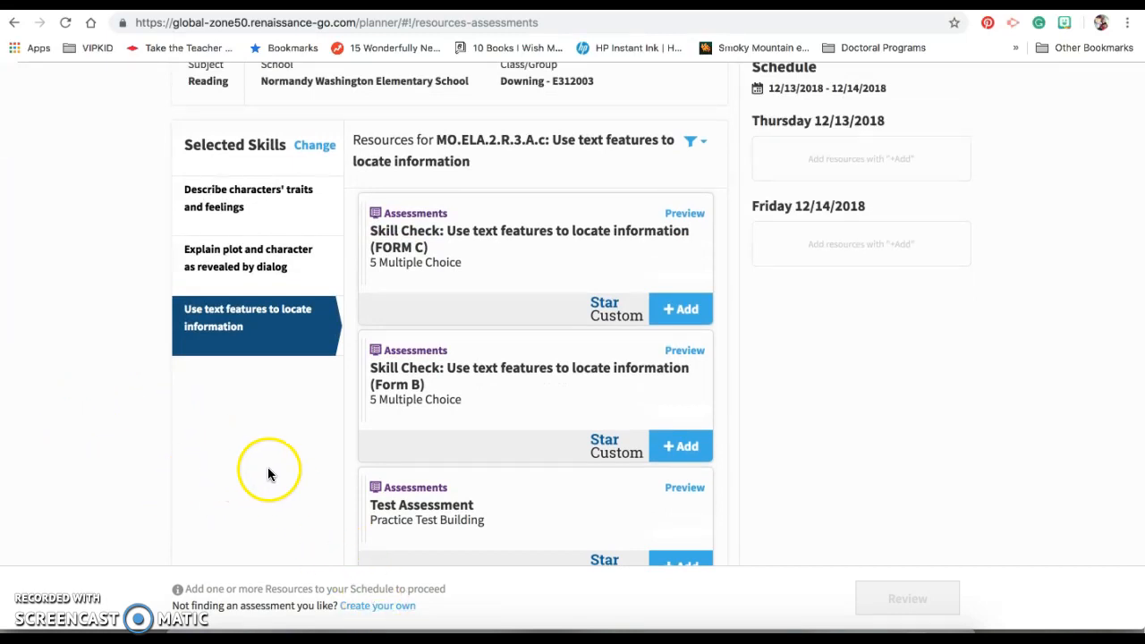
Start creating a custom assessment titled "Example Assessment" with the description "Character Traits and Text Features".
{"action": "left_click", "coordinate": [387, 610]}
{"action": "left_click", "coordinate": [398, 612]}
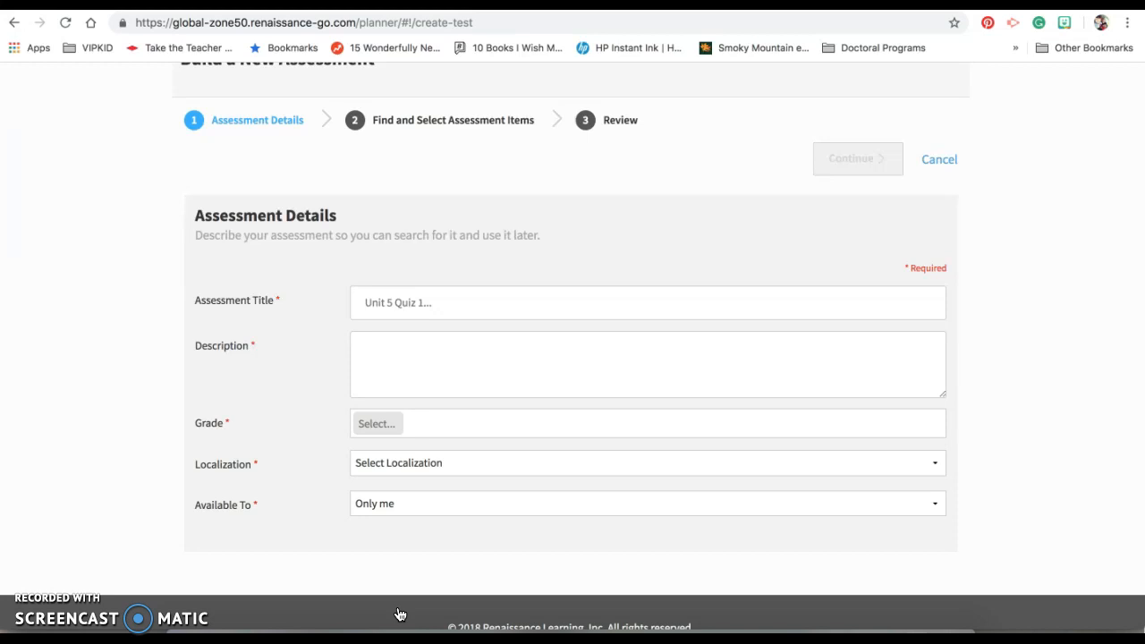
{"action": "left_click", "coordinate": [499, 311]}
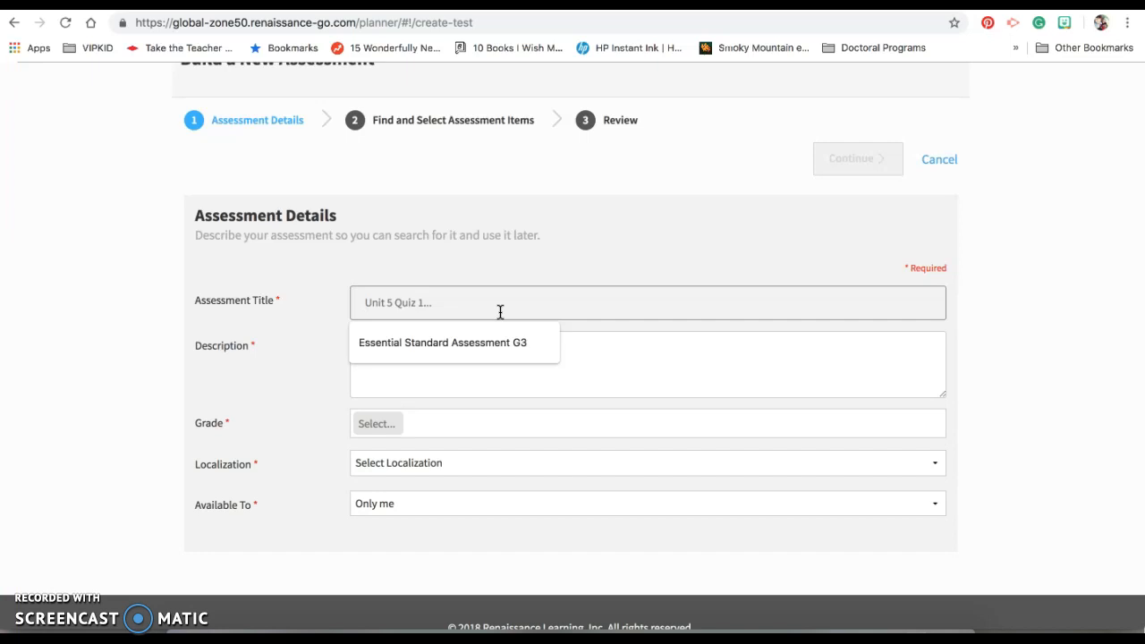
{"action": "type", "text": "Example As"}
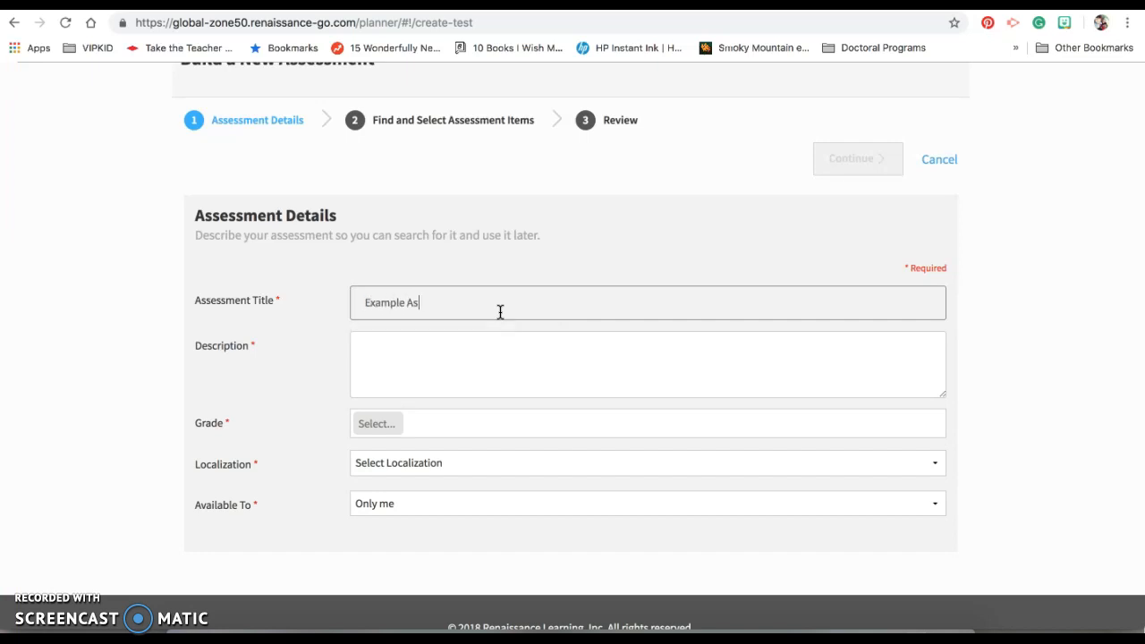
{"action": "type", "text": "sessment"}
{"action": "key", "text": "Tab"}
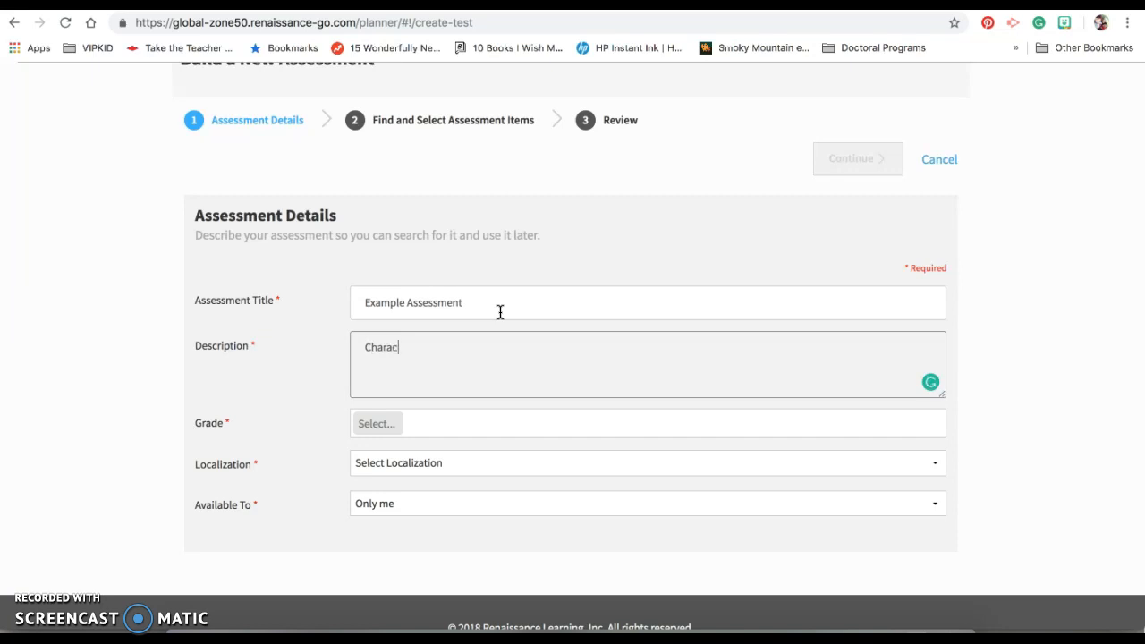
{"action": "type", "text": "Character Traits and Text Fec"}
{"action": "key", "text": "BackSpace"}
{"action": "type", "text": "atures"}
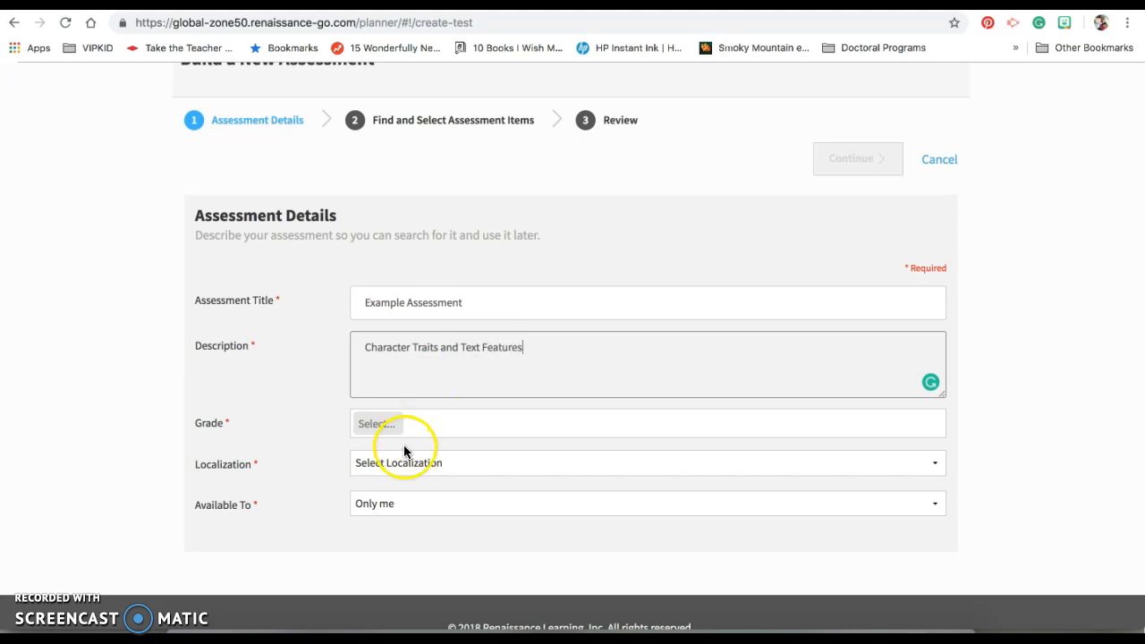
Set the new assessment's grade to Grade 3.
{"action": "left_click", "coordinate": [380, 430]}
{"action": "scroll", "coordinate": [409, 548], "scroll_direction": "down", "scroll_amount": 4}
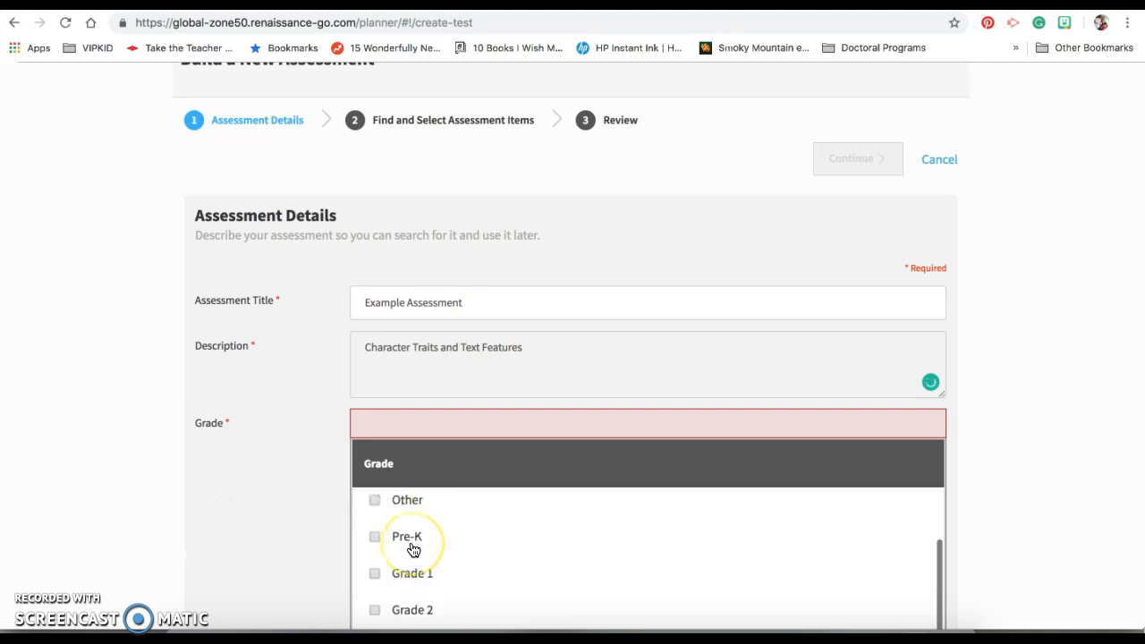
{"action": "left_click", "coordinate": [377, 569]}
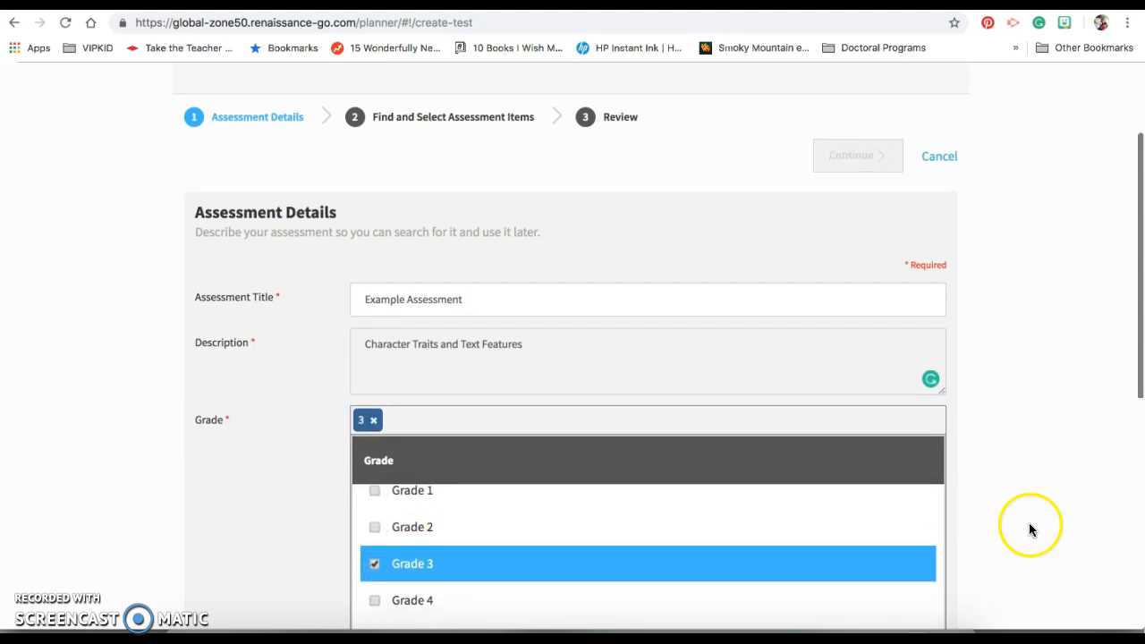
{"action": "scroll", "coordinate": [851, 549], "scroll_direction": "down", "scroll_amount": 3}
{"action": "scroll", "coordinate": [854, 551], "scroll_direction": "down", "scroll_amount": 5}
{"action": "left_click", "coordinate": [652, 519]}
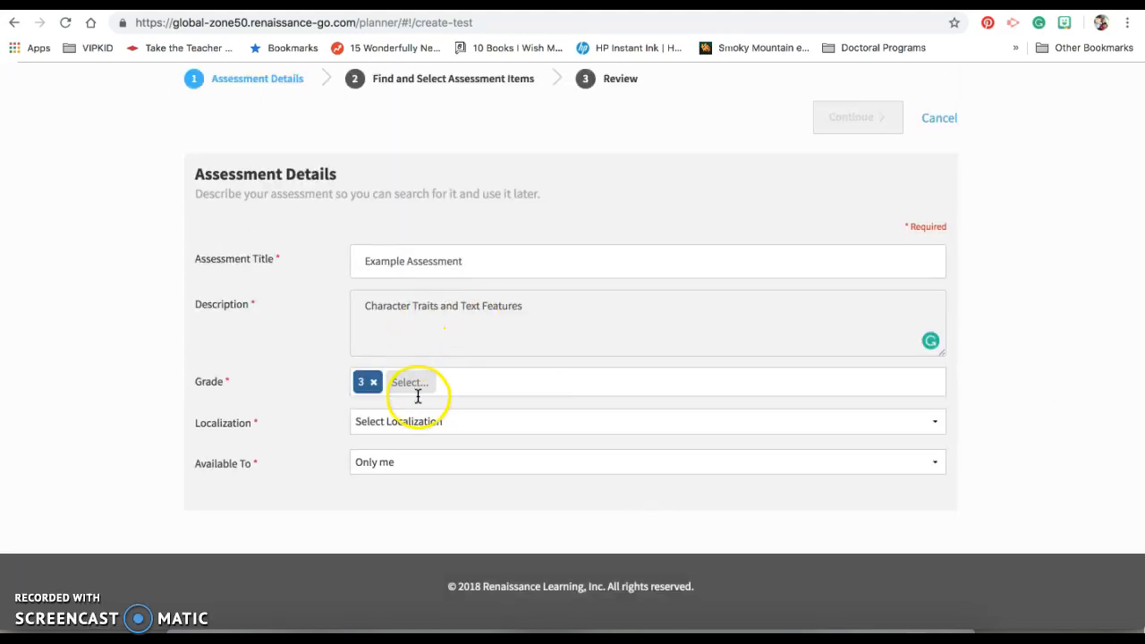
Set the localization to United States, keep the assessment available to "Only me", and continue to selecting items.
{"action": "left_click", "coordinate": [414, 424]}
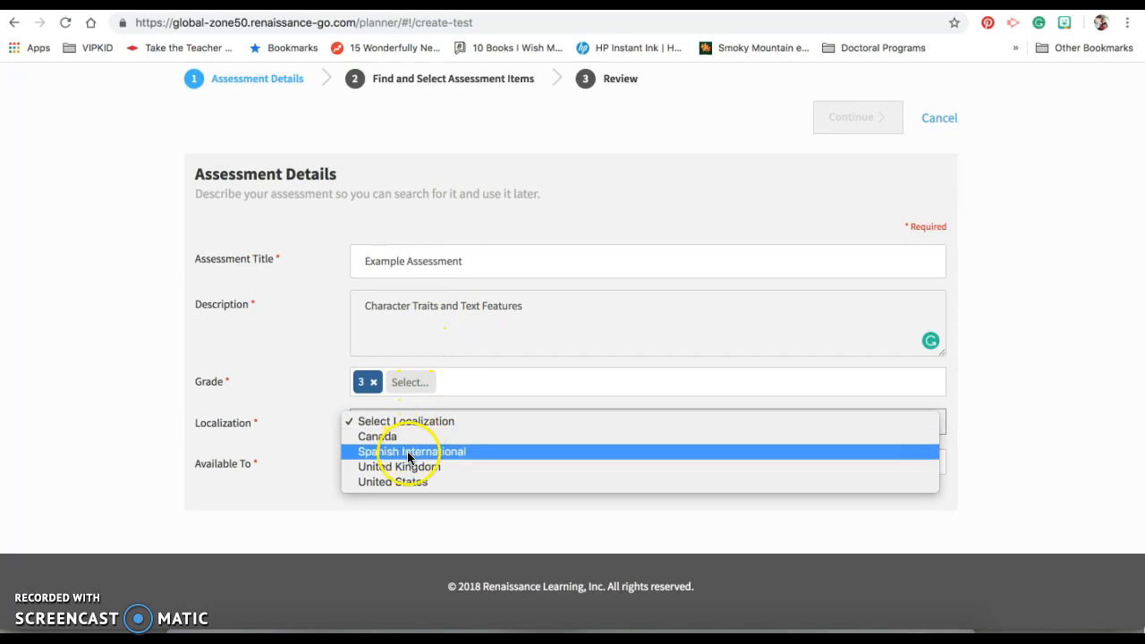
{"action": "left_click", "coordinate": [402, 482]}
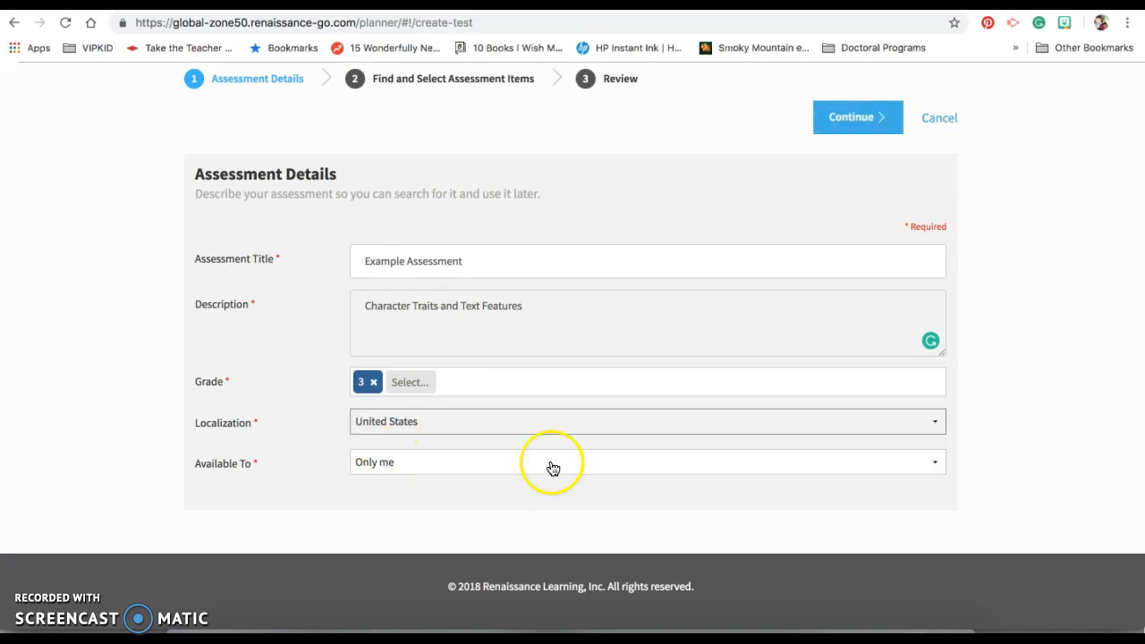
{"action": "left_click", "coordinate": [458, 468]}
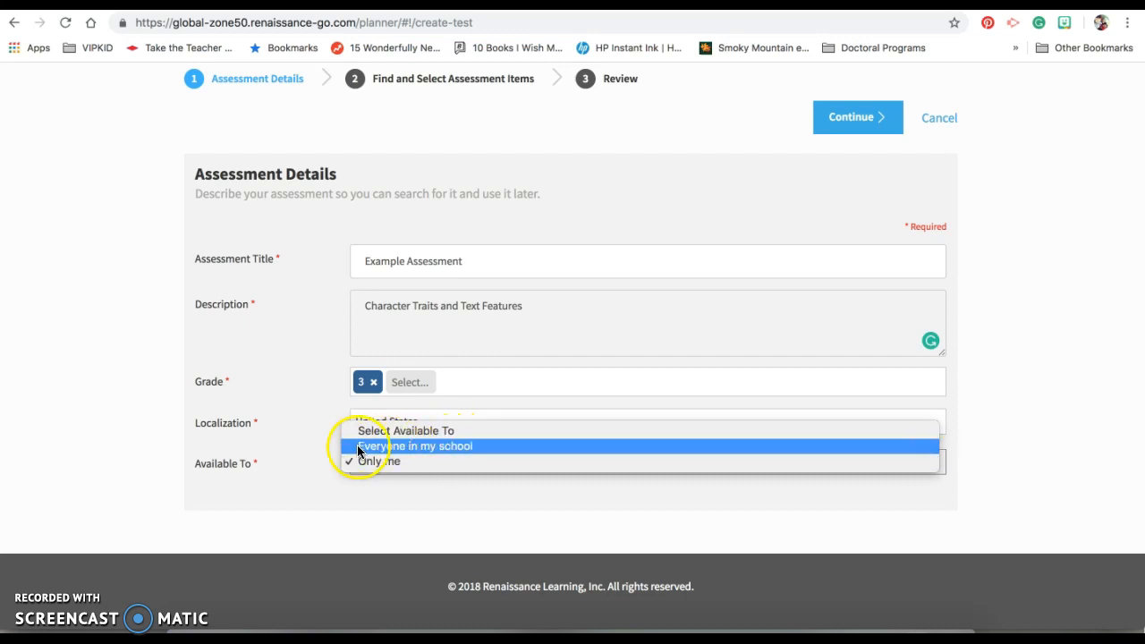
{"action": "left_click", "coordinate": [455, 462]}
{"action": "left_click", "coordinate": [852, 120]}
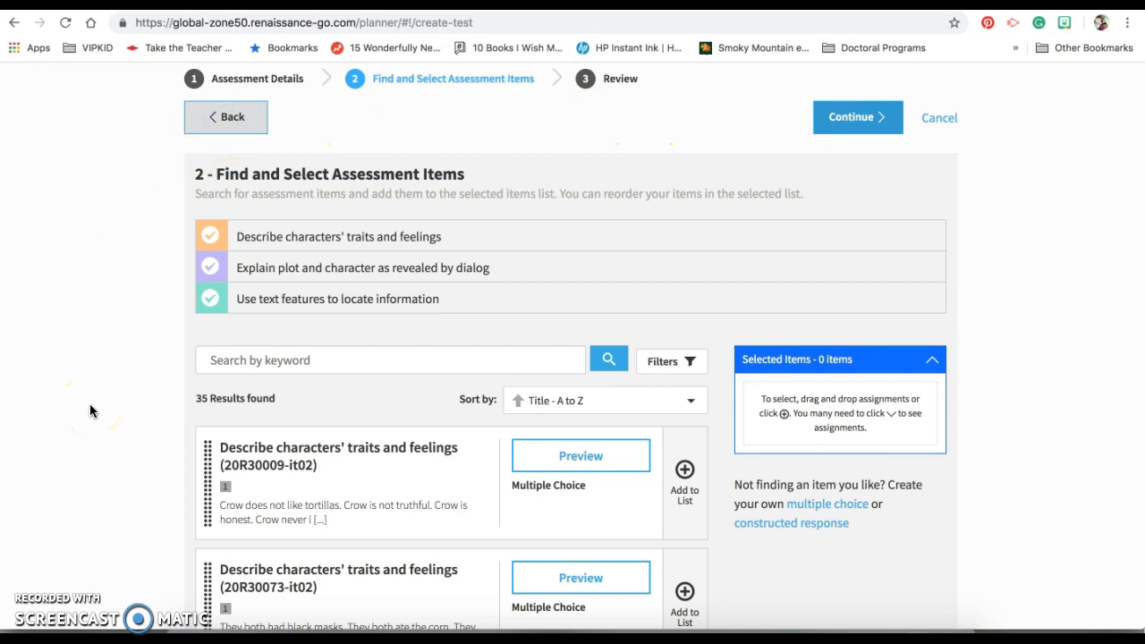
Exclude "Explain plot and character as revealed by dialog" from the item skills and look through the listed assessment items.
{"action": "left_click", "coordinate": [104, 287]}
{"action": "left_click", "coordinate": [215, 269]}
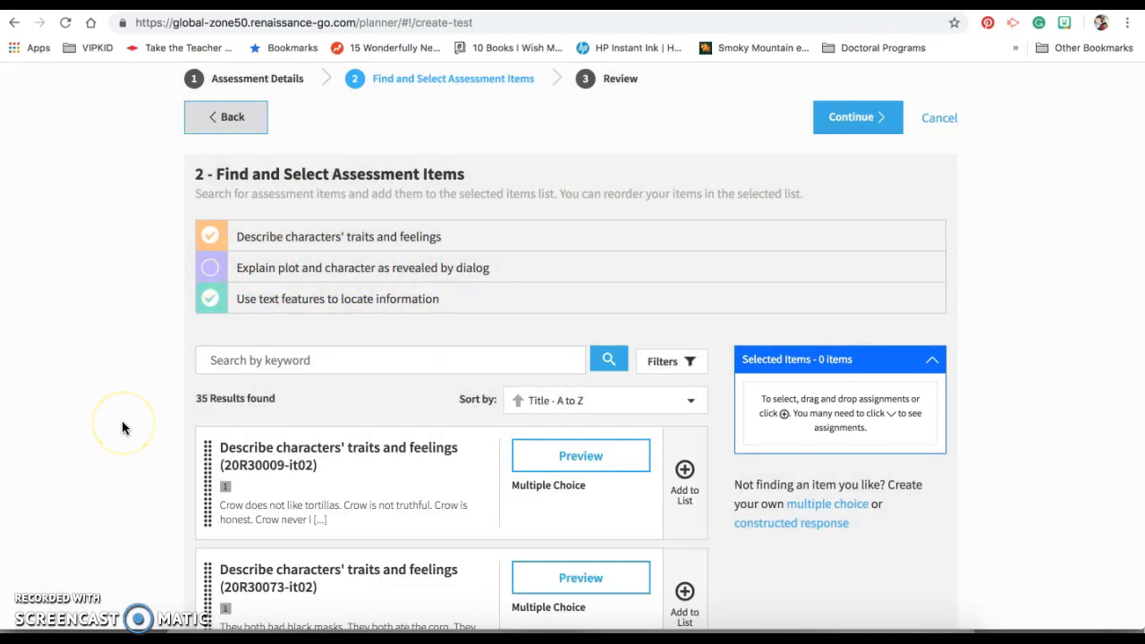
{"action": "scroll", "coordinate": [123, 428], "scroll_direction": "down", "scroll_amount": 3}
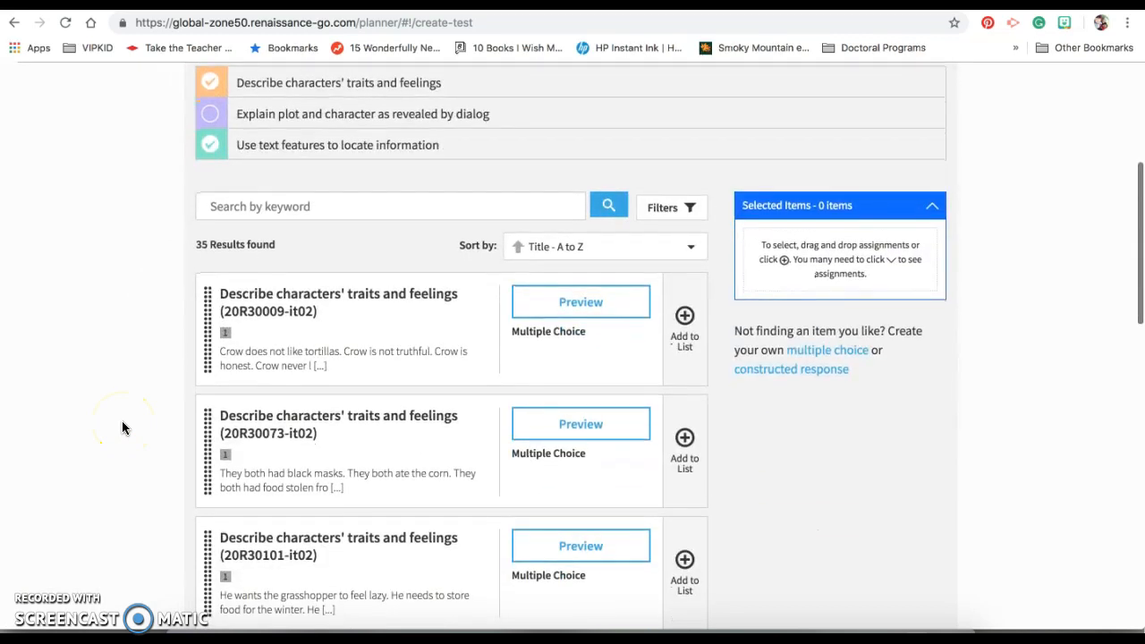
{"action": "scroll", "coordinate": [344, 467], "scroll_direction": "down", "scroll_amount": 4}
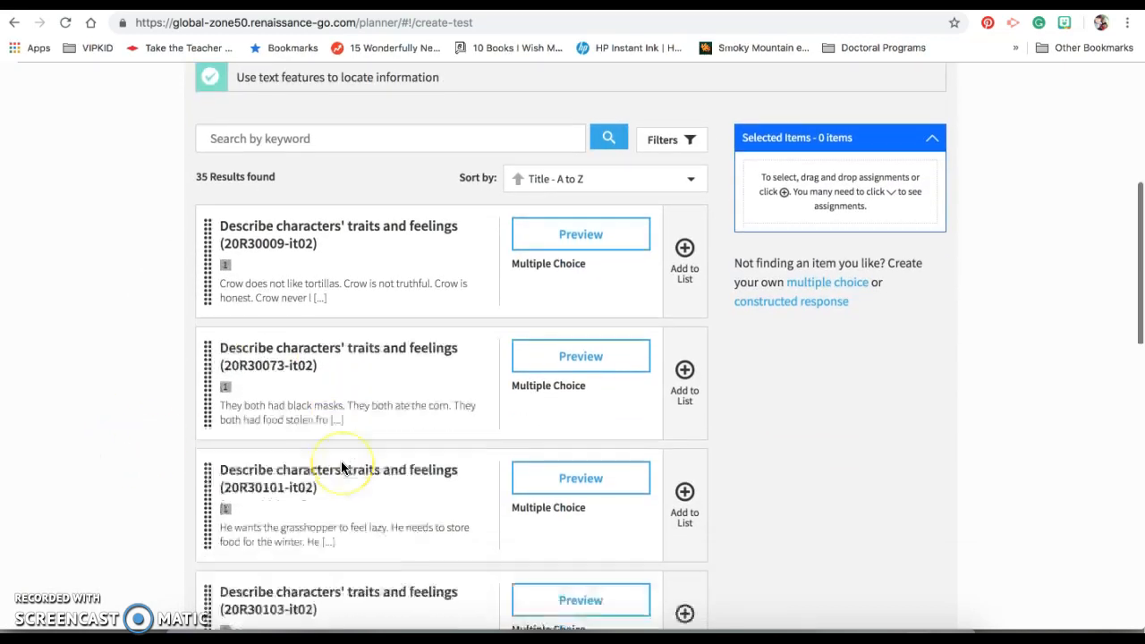
{"action": "scroll", "coordinate": [341, 465], "scroll_direction": "down", "scroll_amount": 4}
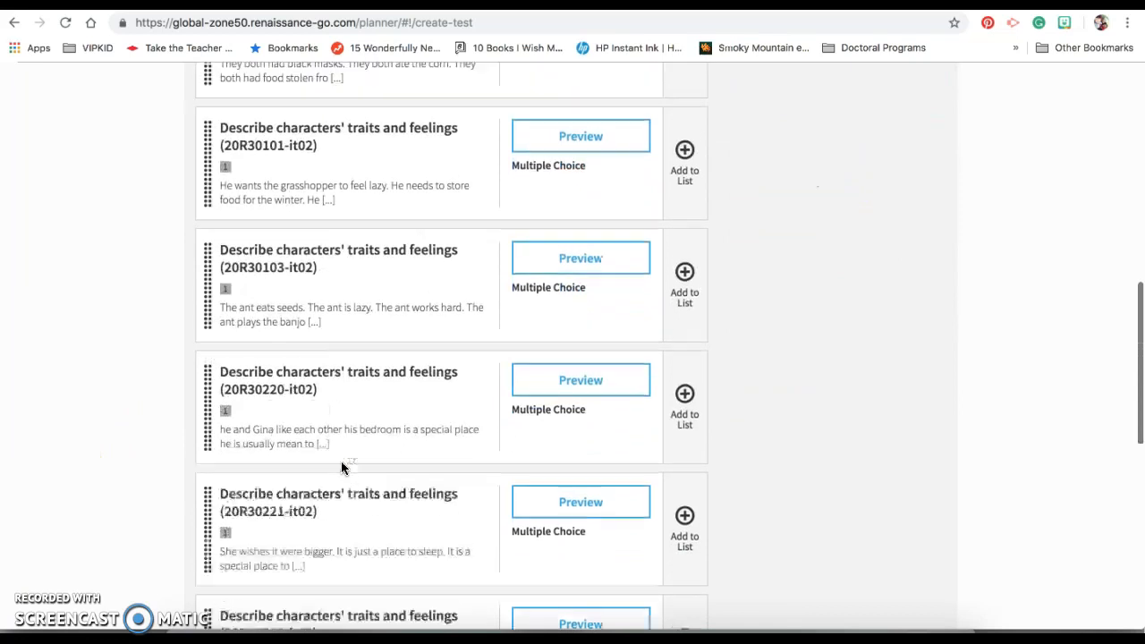
{"action": "scroll", "coordinate": [340, 465], "scroll_direction": "up", "scroll_amount": 5}
{"action": "scroll", "coordinate": [307, 328], "scroll_direction": "up", "scroll_amount": 4}
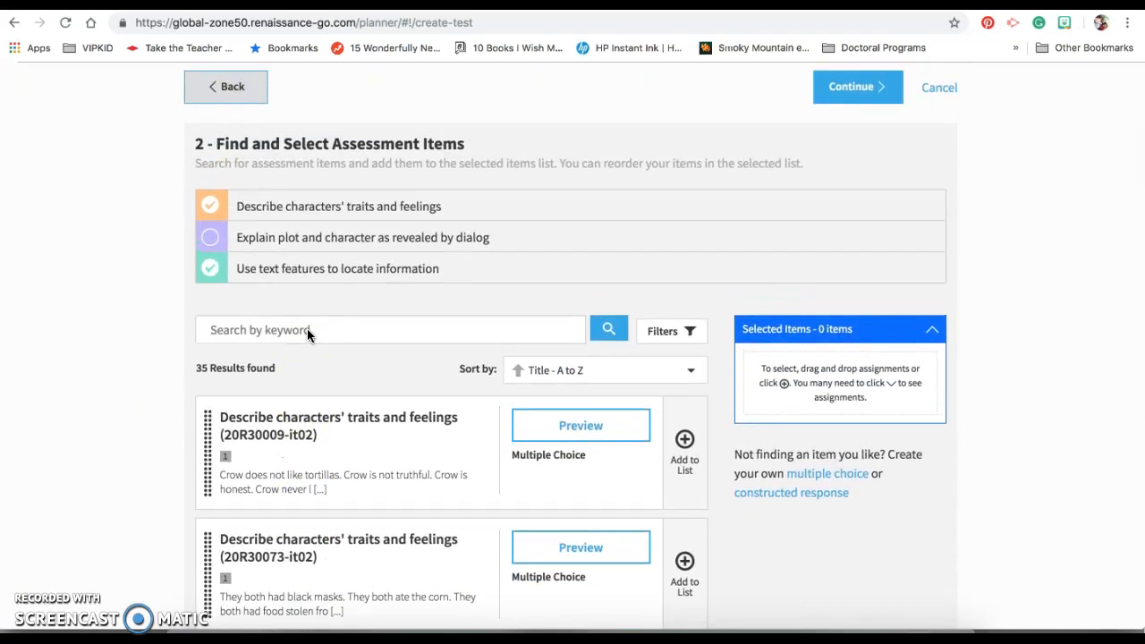
Preview the item "Describe characters' traits and feelings (20R30009-it02)", reading its passage and answer choices, and close the preview.
{"action": "left_click", "coordinate": [557, 424]}
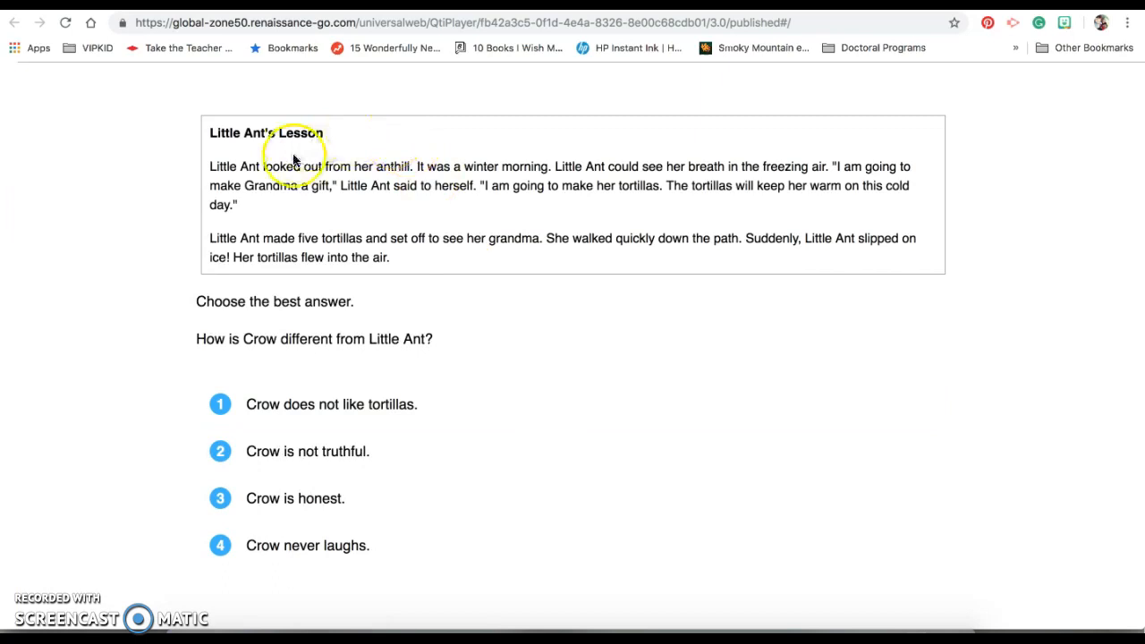
{"action": "scroll", "coordinate": [376, 224], "scroll_direction": "down", "scroll_amount": 1}
{"action": "scroll", "coordinate": [377, 223], "scroll_direction": "down", "scroll_amount": 5}
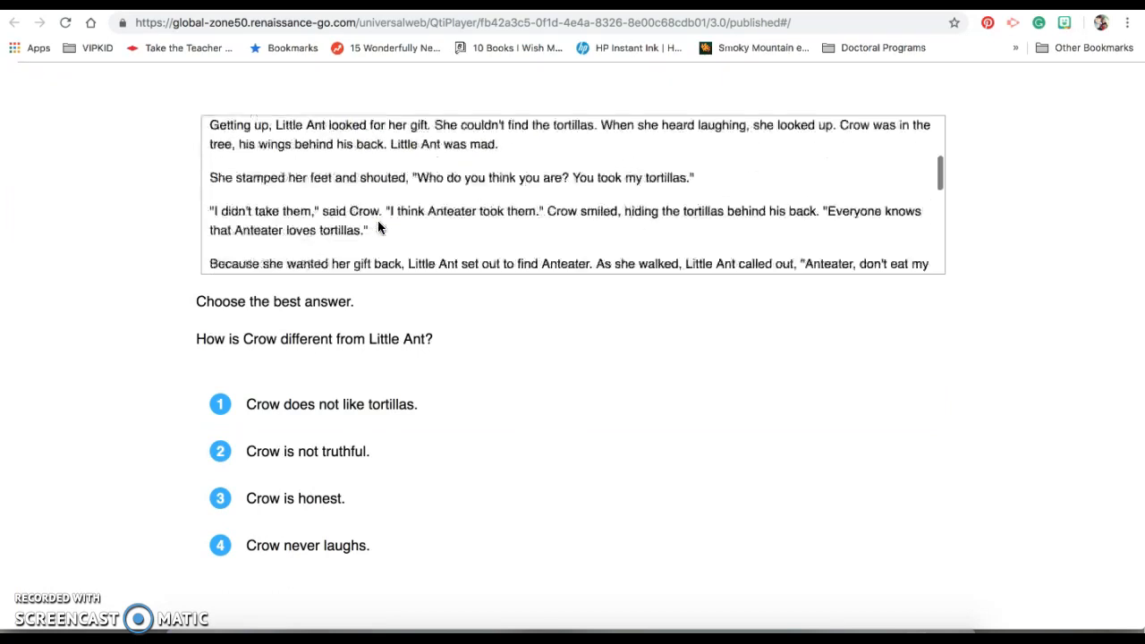
{"action": "scroll", "coordinate": [378, 227], "scroll_direction": "down", "scroll_amount": 5}
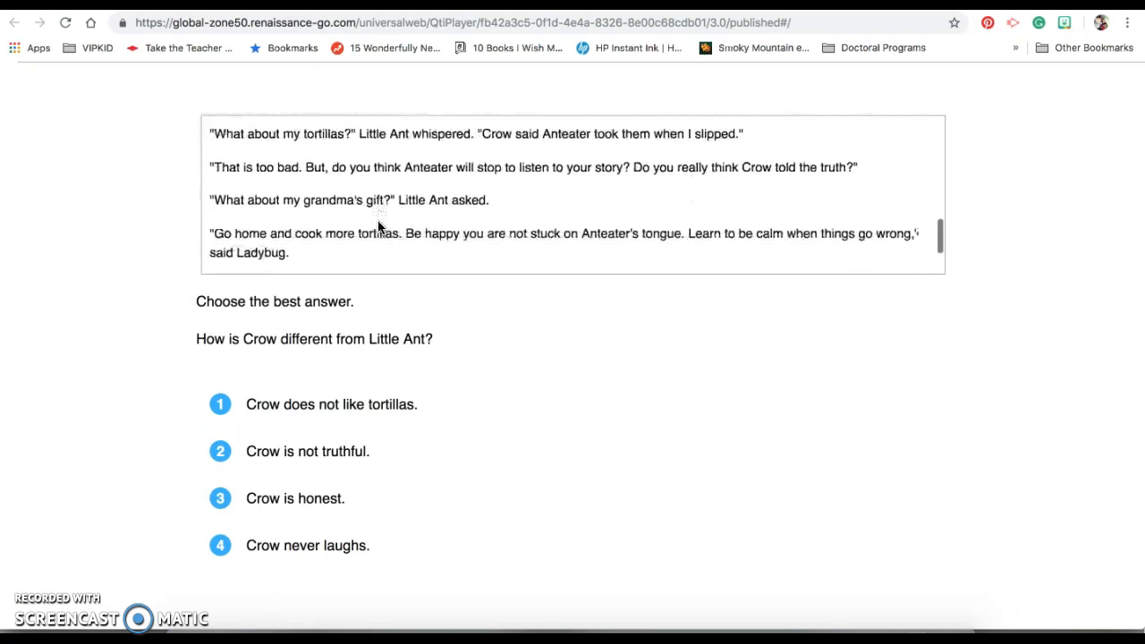
{"action": "scroll", "coordinate": [378, 226], "scroll_direction": "up", "scroll_amount": 8}
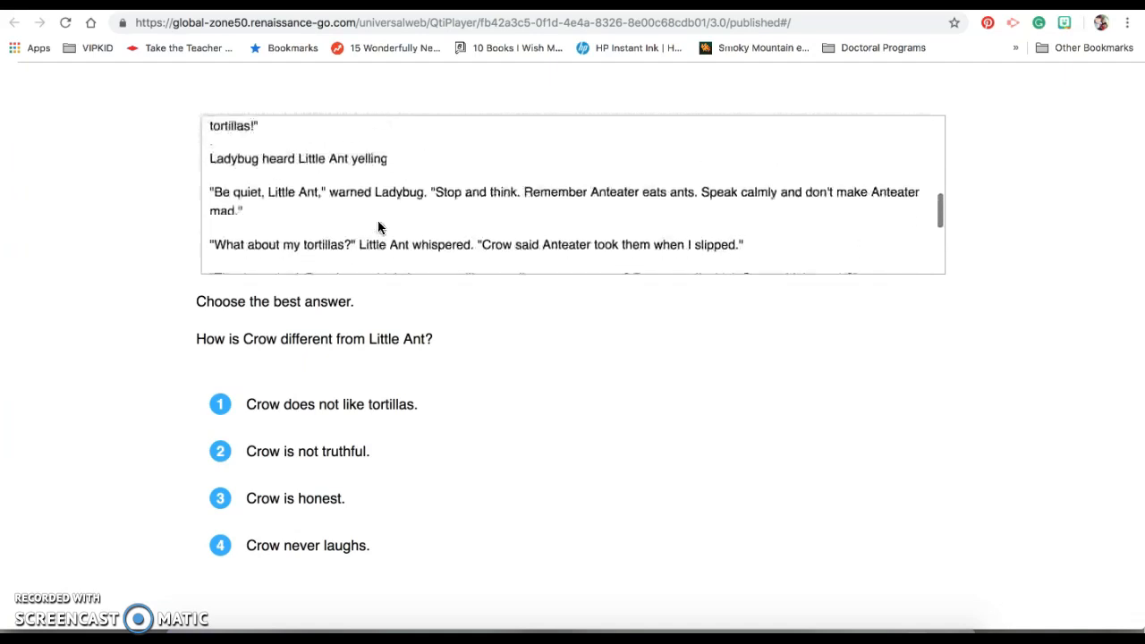
{"action": "scroll", "coordinate": [377, 224], "scroll_direction": "up", "scroll_amount": 6}
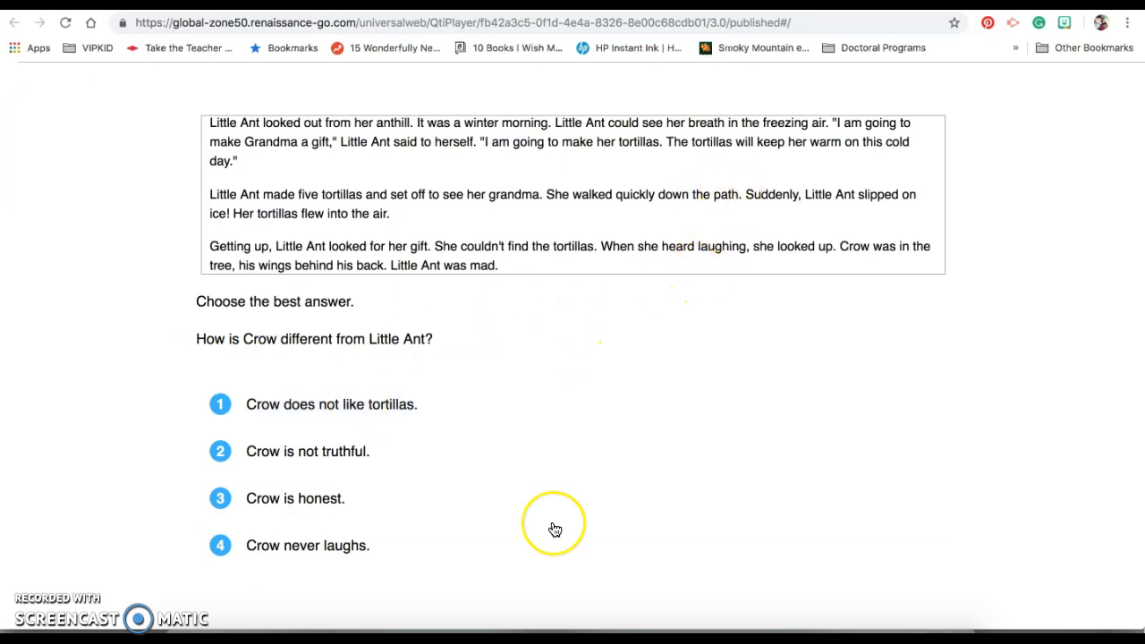
{"action": "scroll", "coordinate": [554, 527], "scroll_direction": "down", "scroll_amount": 3}
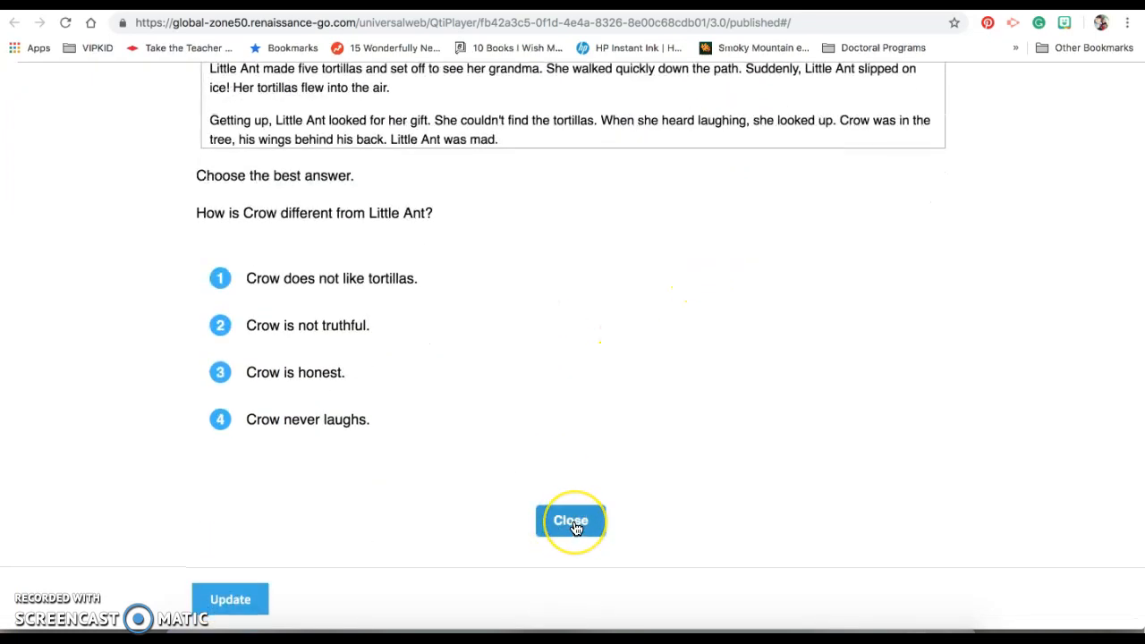
{"action": "left_click", "coordinate": [574, 525]}
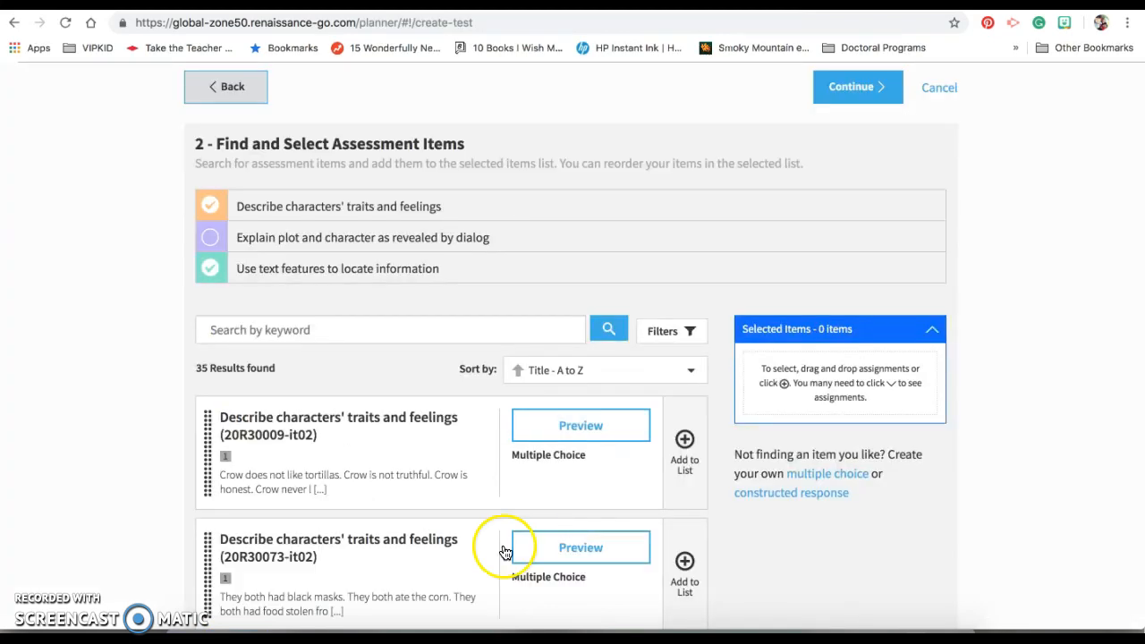
Add the "Describe characters' traits and feelings" items 20R30009-it02, 20R30073-it02 and 20R30101-it02 to the selected items.
{"action": "left_click", "coordinate": [686, 441]}
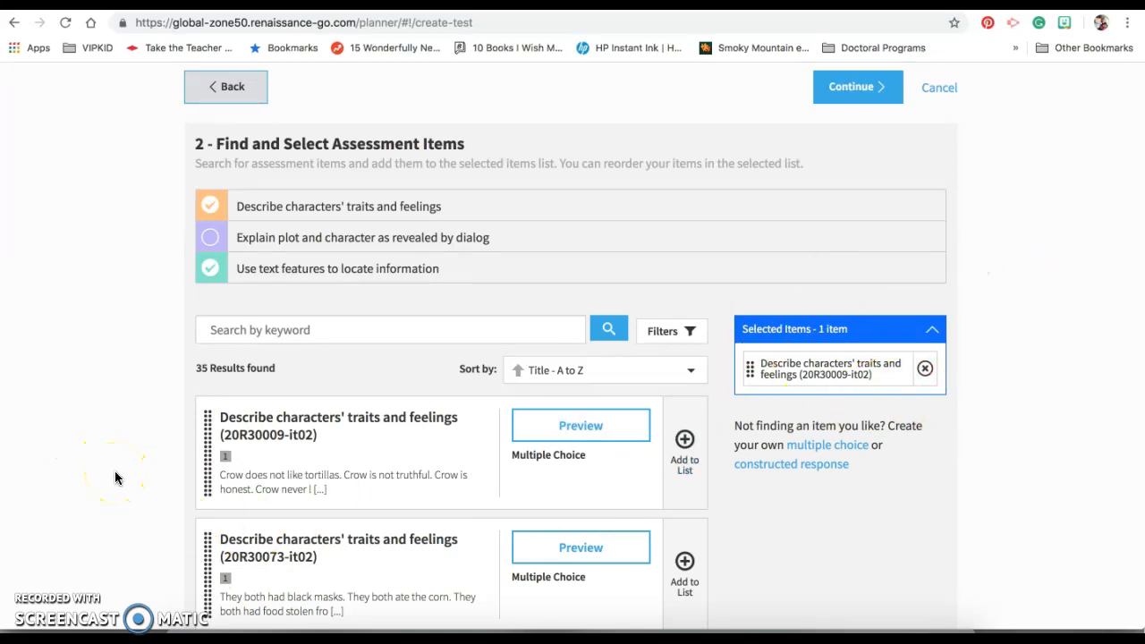
{"action": "scroll", "coordinate": [128, 524], "scroll_direction": "down", "scroll_amount": 3}
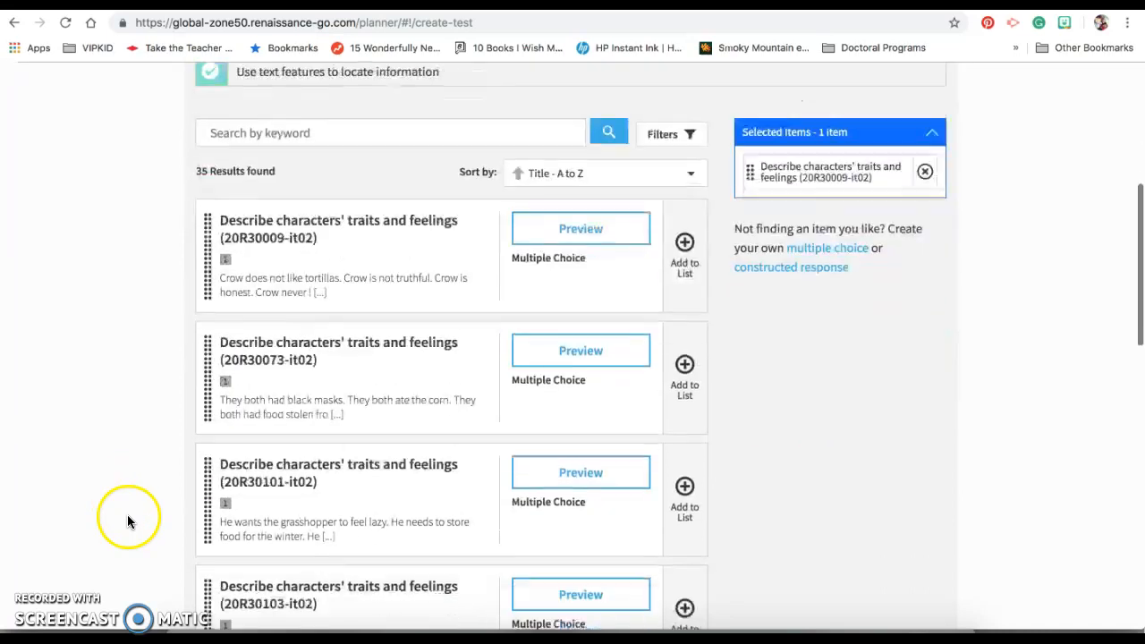
{"action": "left_click", "coordinate": [684, 367]}
{"action": "left_click", "coordinate": [684, 485]}
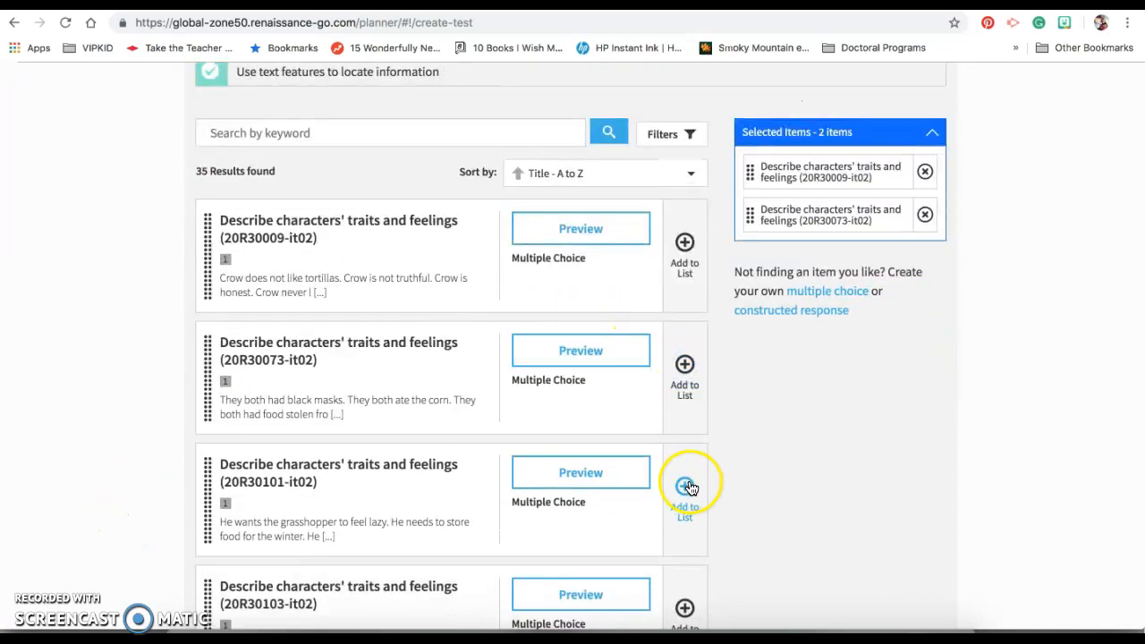
Exclude "Describe characters' traits and feelings" from the item skills and preview the "Use text features to locate information" item 18077467.
{"action": "scroll", "coordinate": [912, 411], "scroll_direction": "up", "scroll_amount": 3}
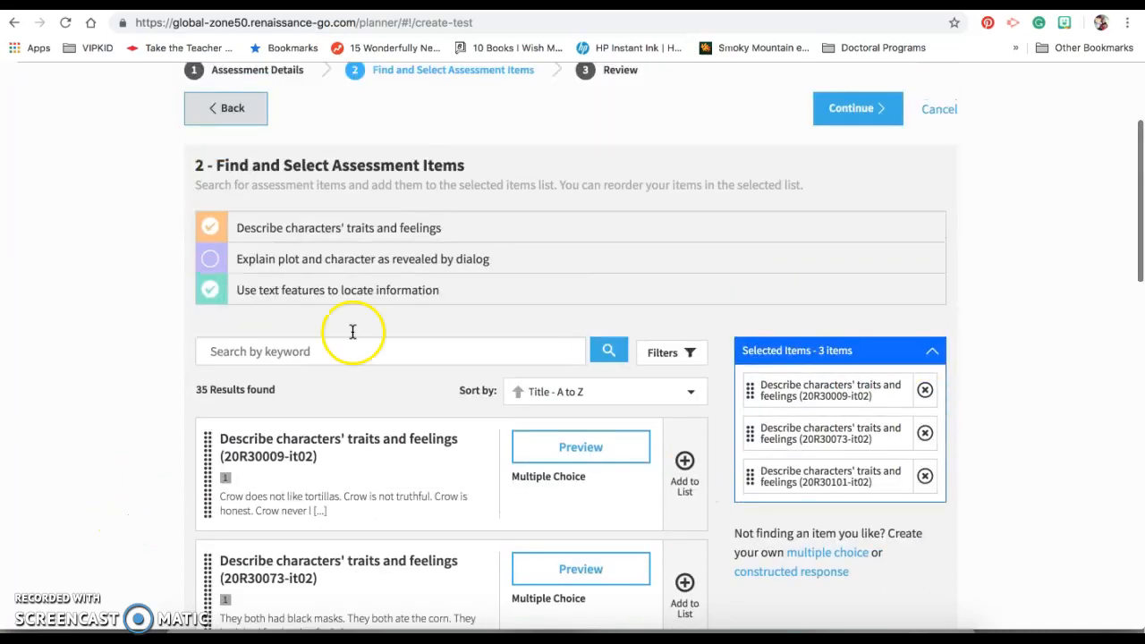
{"action": "left_click", "coordinate": [211, 231]}
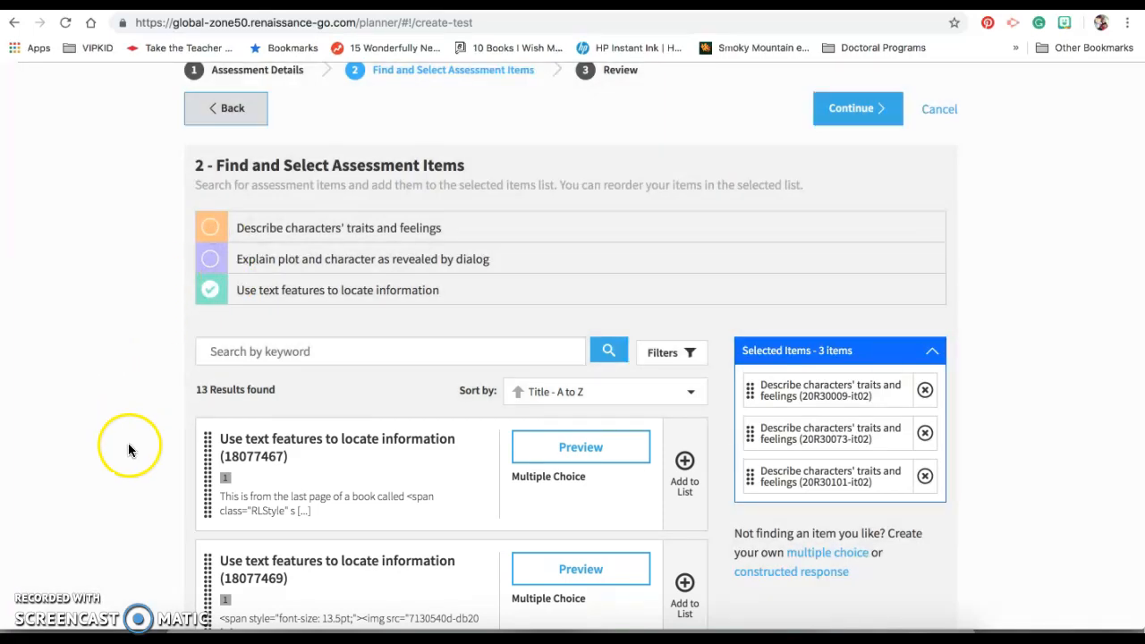
{"action": "scroll", "coordinate": [128, 450], "scroll_direction": "down", "scroll_amount": 1}
{"action": "scroll", "coordinate": [128, 450], "scroll_direction": "down", "scroll_amount": 2}
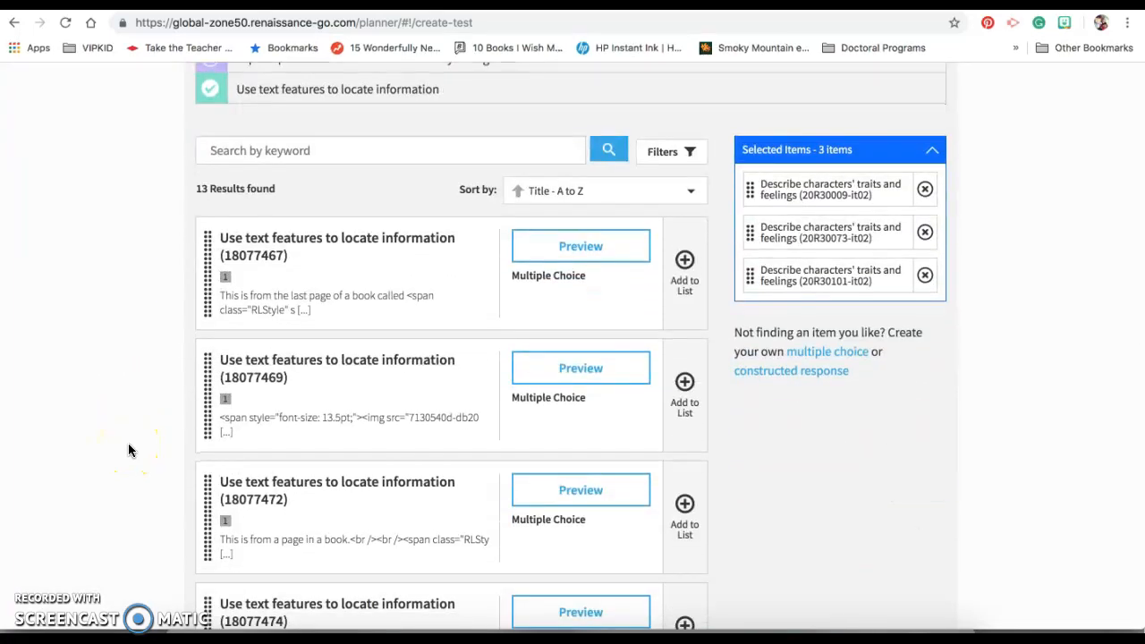
{"action": "left_click", "coordinate": [571, 255]}
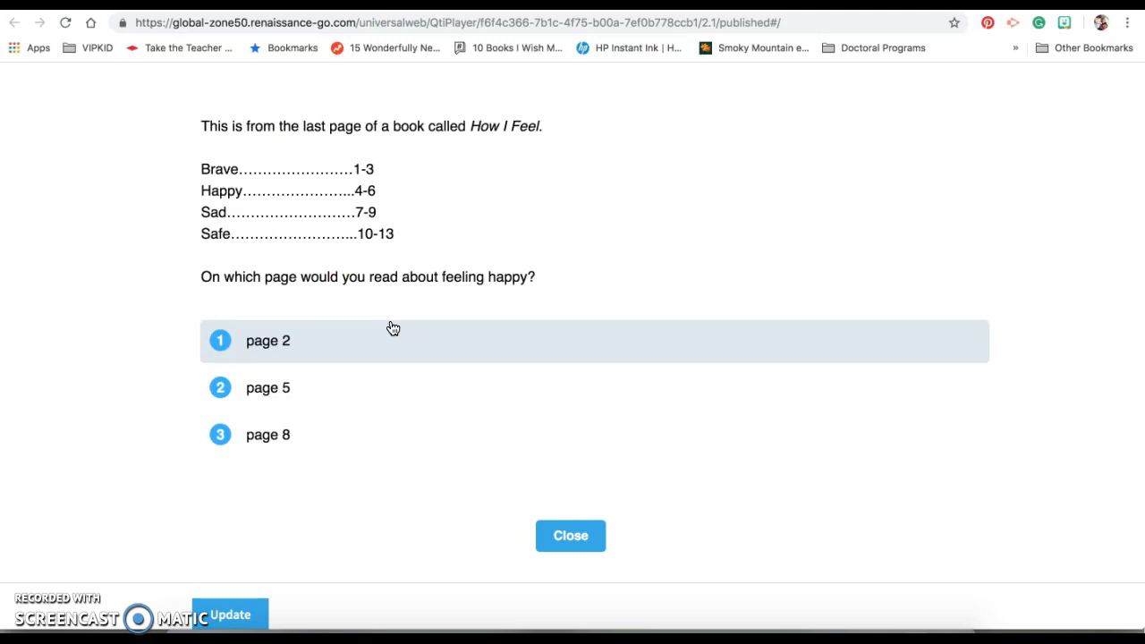
{"action": "left_click", "coordinate": [572, 539]}
Preview the "Use text features to locate information" item 18077469 and add it to the selected items.
{"action": "left_click", "coordinate": [570, 378]}
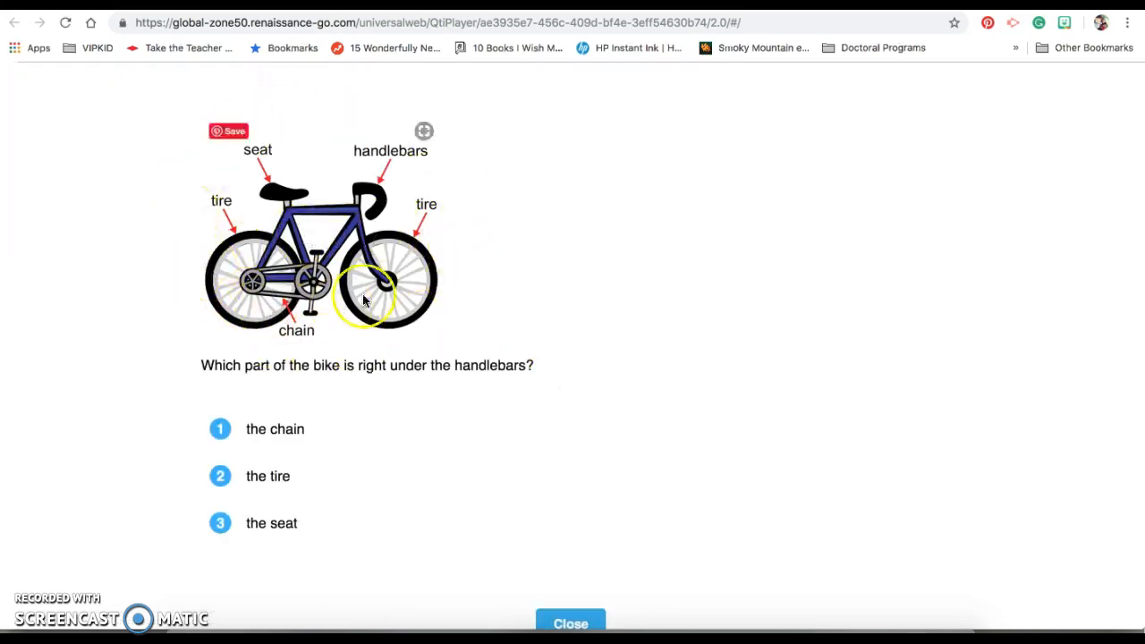
{"action": "scroll", "coordinate": [515, 509], "scroll_direction": "down", "scroll_amount": 1}
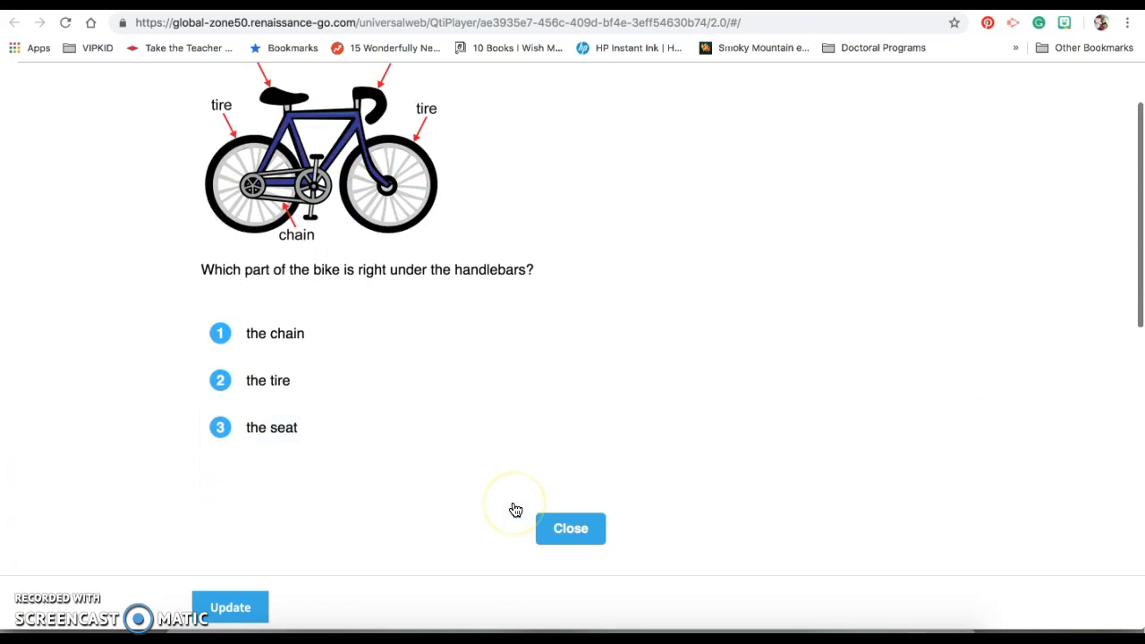
{"action": "left_click", "coordinate": [578, 537]}
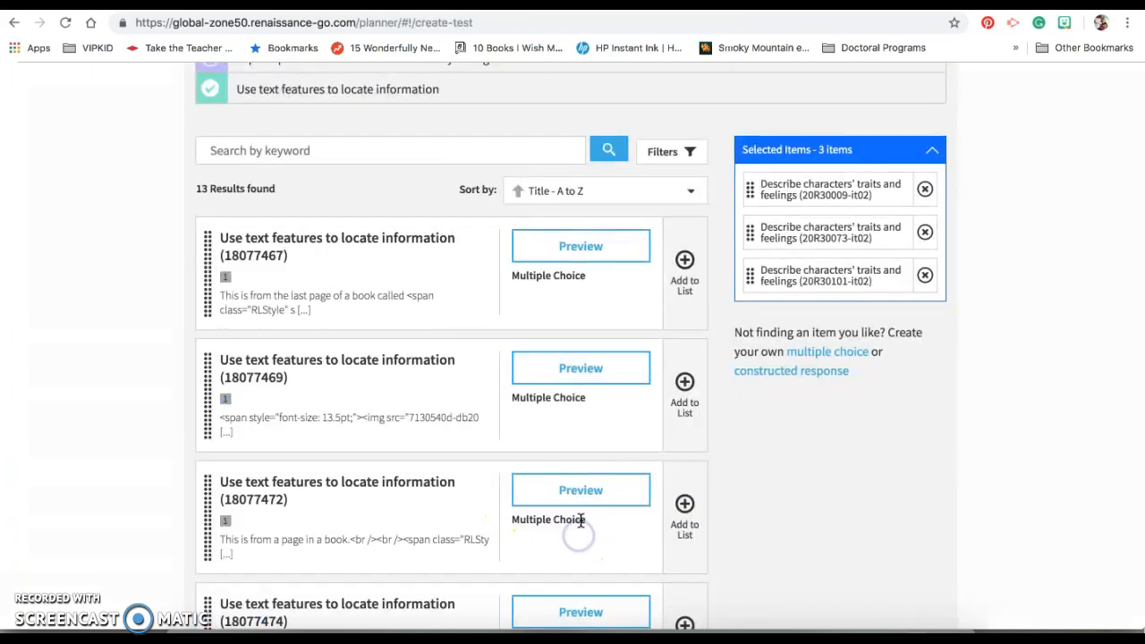
{"action": "left_click", "coordinate": [685, 387]}
Check which filters and keyword search are available for narrowing the assessment items.
{"action": "scroll", "coordinate": [729, 505], "scroll_direction": "down", "scroll_amount": 1}
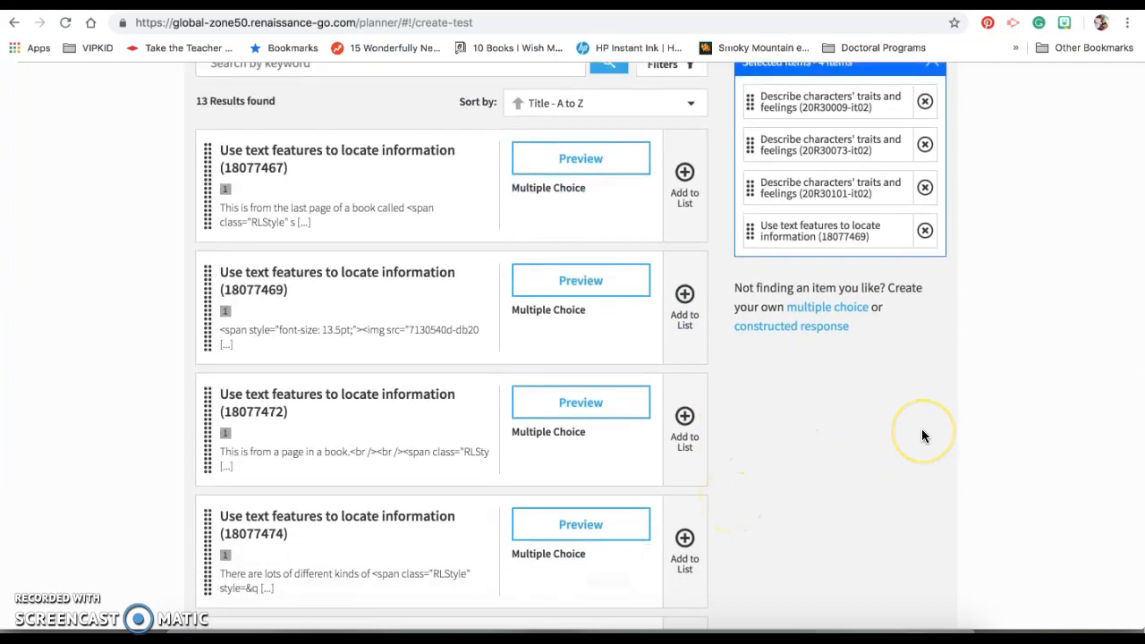
{"action": "scroll", "coordinate": [1002, 313], "scroll_direction": "up", "scroll_amount": 2}
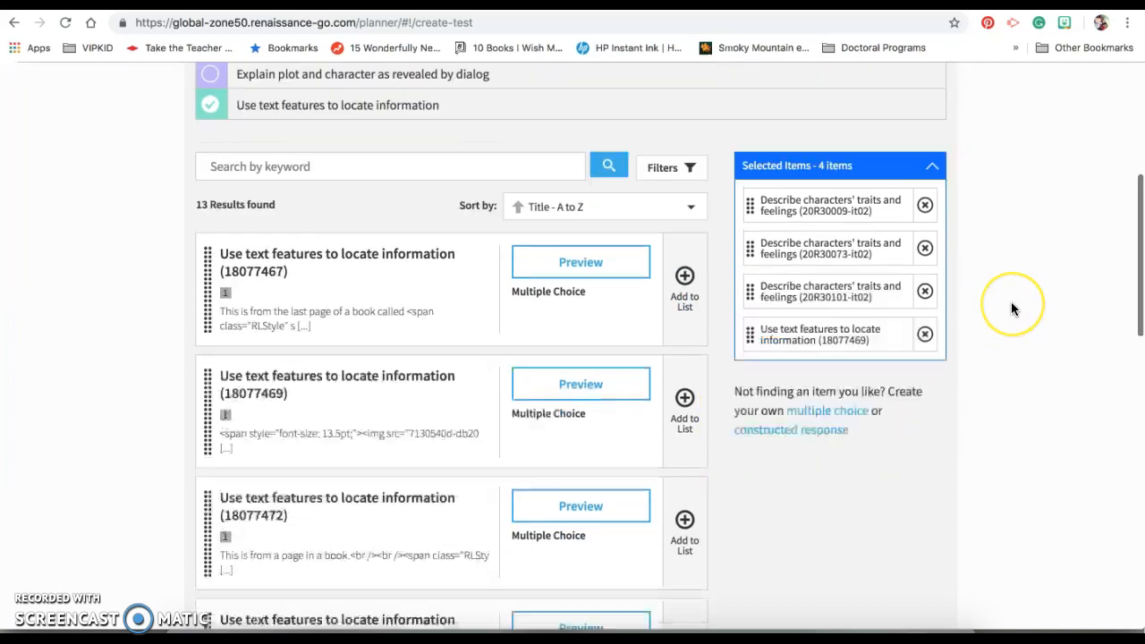
{"action": "scroll", "coordinate": [1012, 307], "scroll_direction": "up", "scroll_amount": 1}
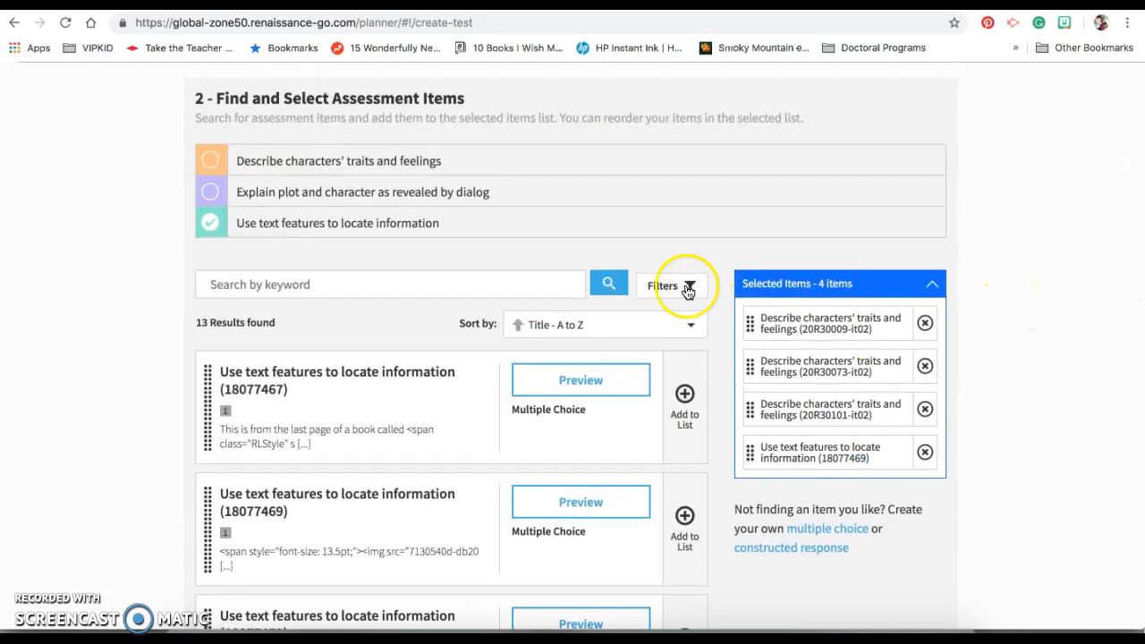
{"action": "left_click", "coordinate": [688, 288]}
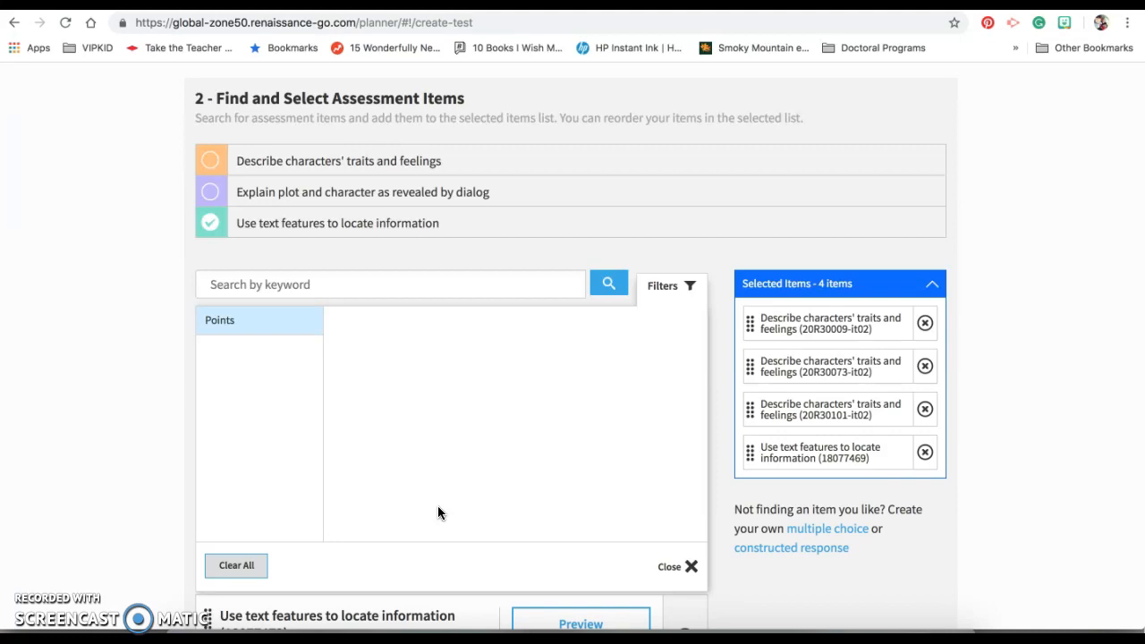
{"action": "left_click", "coordinate": [680, 290]}
{"action": "left_click", "coordinate": [465, 283]}
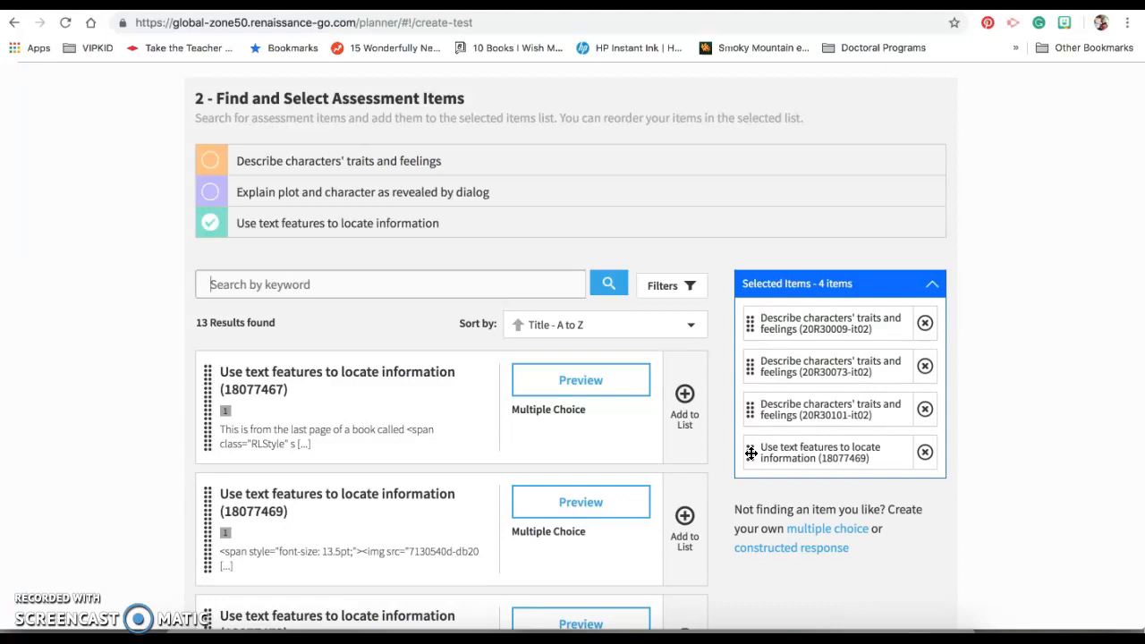
Reorder the selected items so that text features item 18077469 comes directly before item 20R30101-it02.
{"action": "left_click_drag", "start_coordinate": [751, 453], "coordinate": [745, 359]}
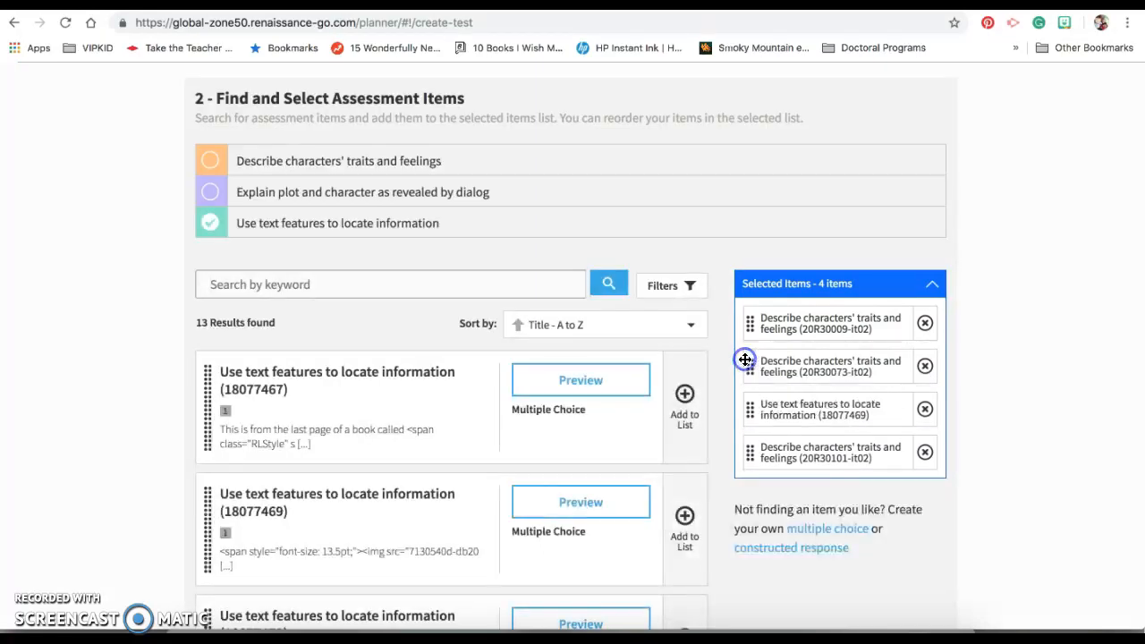
{"action": "left_click", "coordinate": [747, 450]}
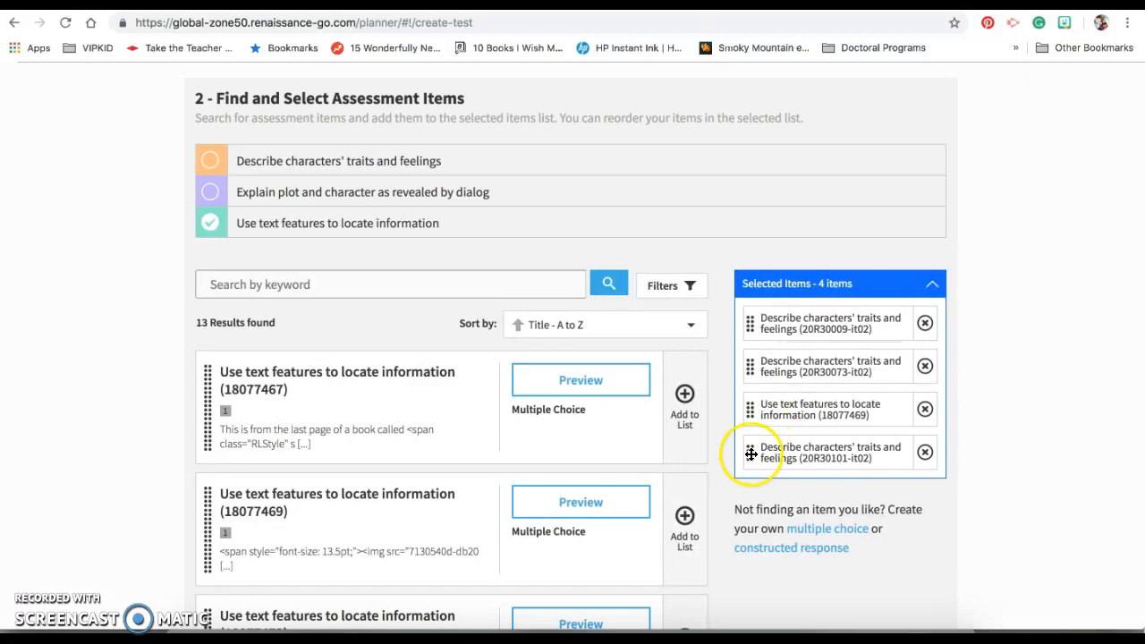
{"action": "left_click_drag", "start_coordinate": [747, 449], "coordinate": [743, 359]}
{"action": "left_click", "coordinate": [750, 409]}
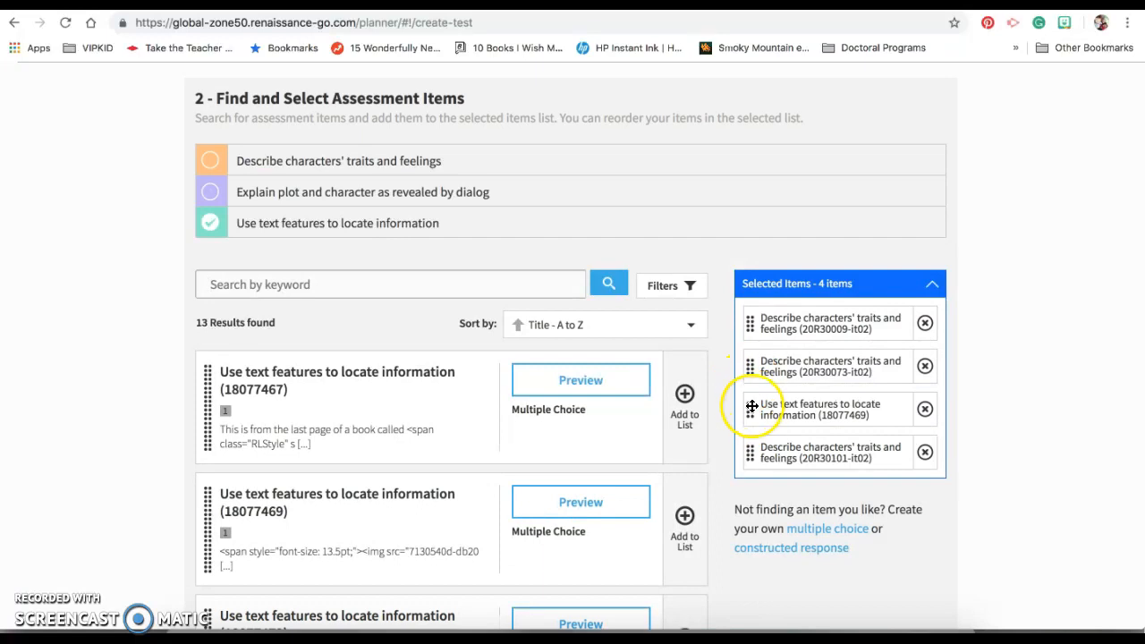
{"action": "left_click_drag", "start_coordinate": [751, 412], "coordinate": [749, 363]}
{"action": "left_click", "coordinate": [773, 445]}
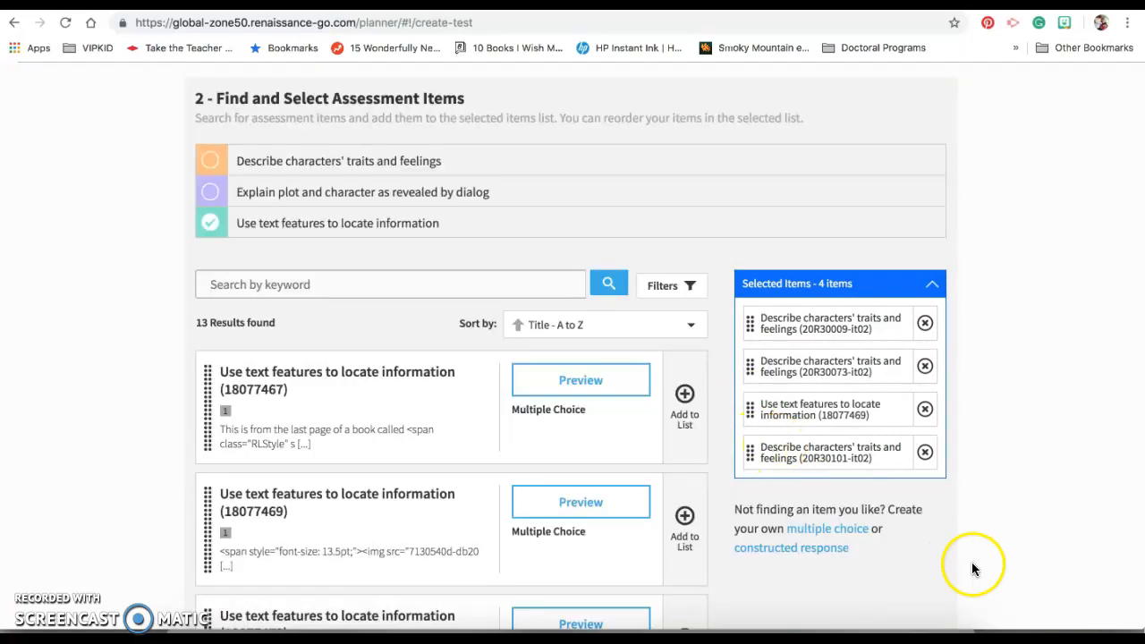
Look over the remaining text features items and continue to the assessment's review stage.
{"action": "scroll", "coordinate": [1018, 537], "scroll_direction": "down", "scroll_amount": 5}
{"action": "scroll", "coordinate": [1016, 539], "scroll_direction": "down", "scroll_amount": 5}
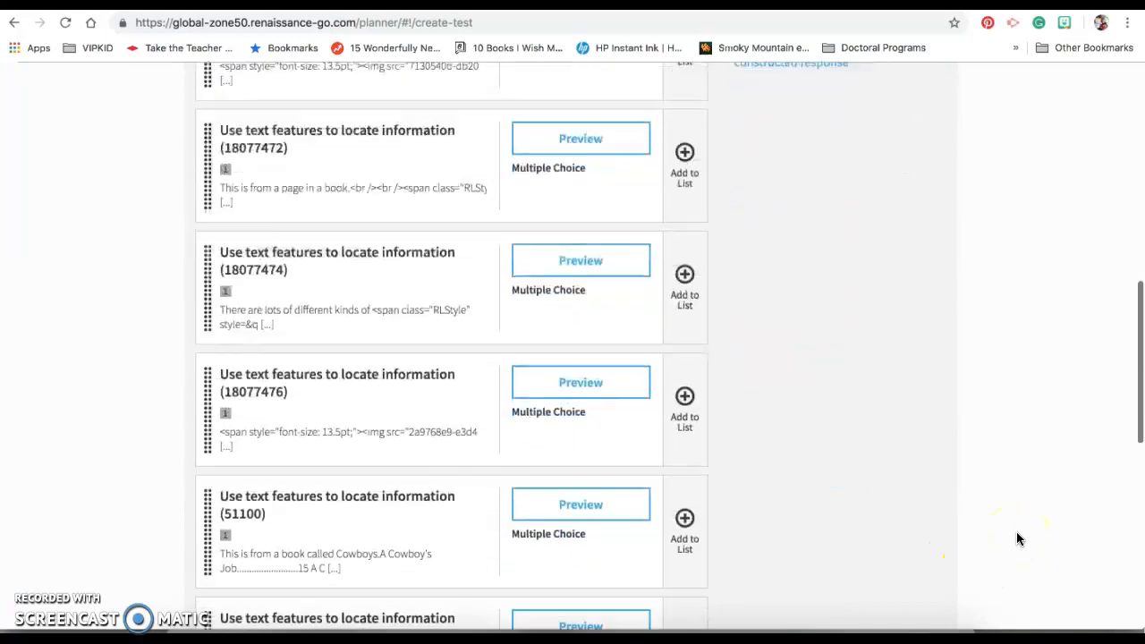
{"action": "scroll", "coordinate": [1016, 539], "scroll_direction": "up", "scroll_amount": 12}
{"action": "left_click", "coordinate": [855, 305]}
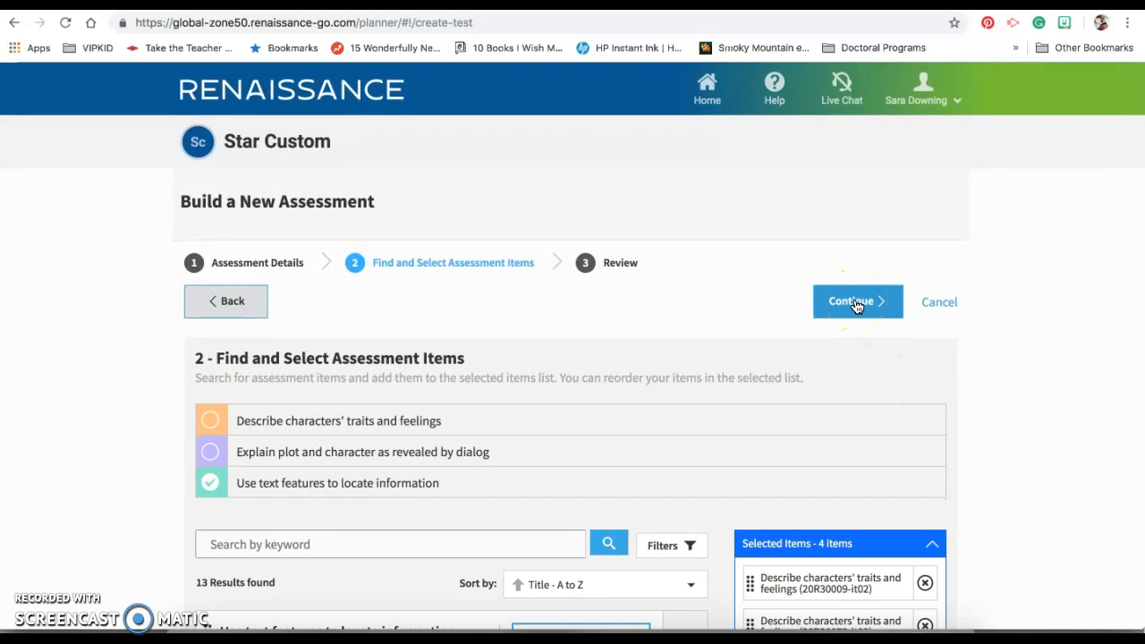
{"action": "left_click", "coordinate": [856, 305]}
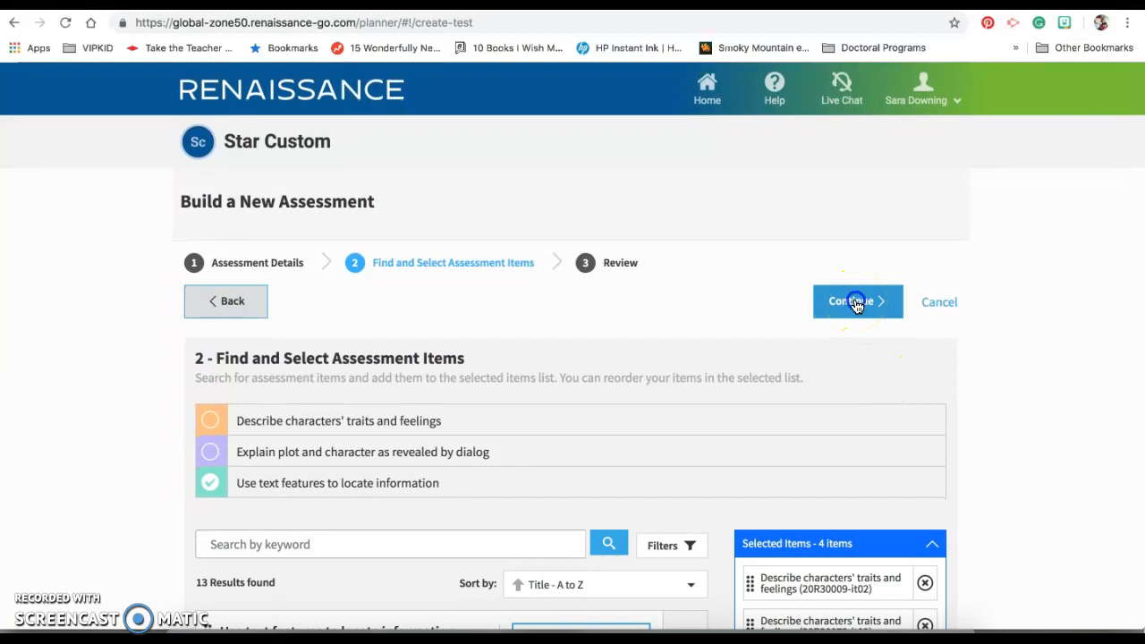
{"action": "left_click", "coordinate": [675, 407]}
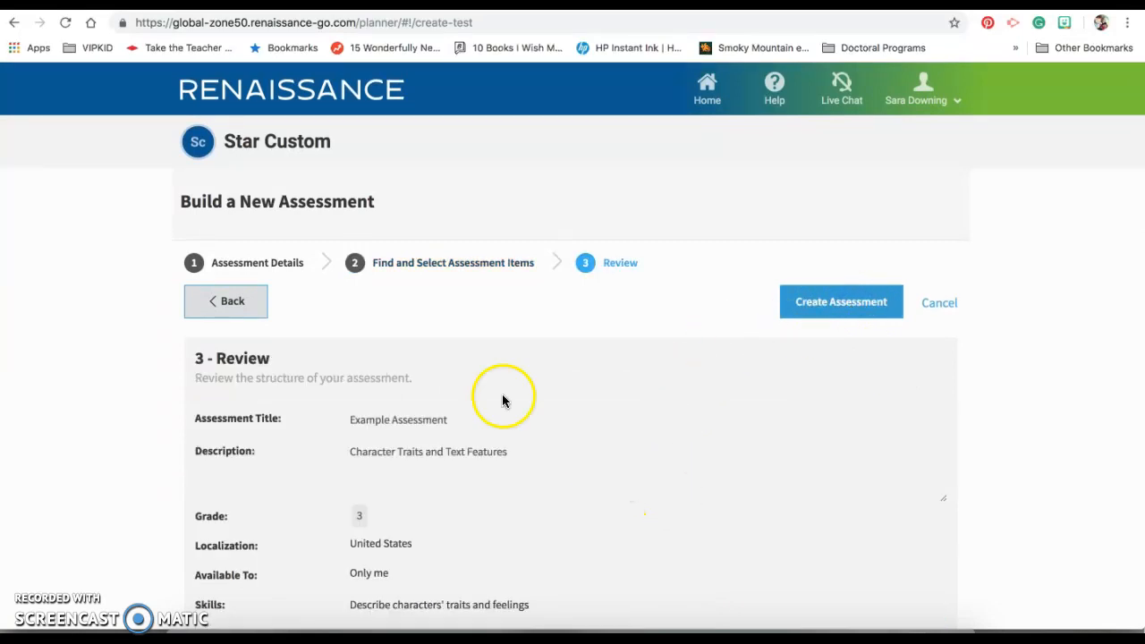
Check the review summary of "Example Assessment", then create the assessment and acknowledge the publishing notice.
{"action": "scroll", "coordinate": [451, 394], "scroll_direction": "down", "scroll_amount": 3}
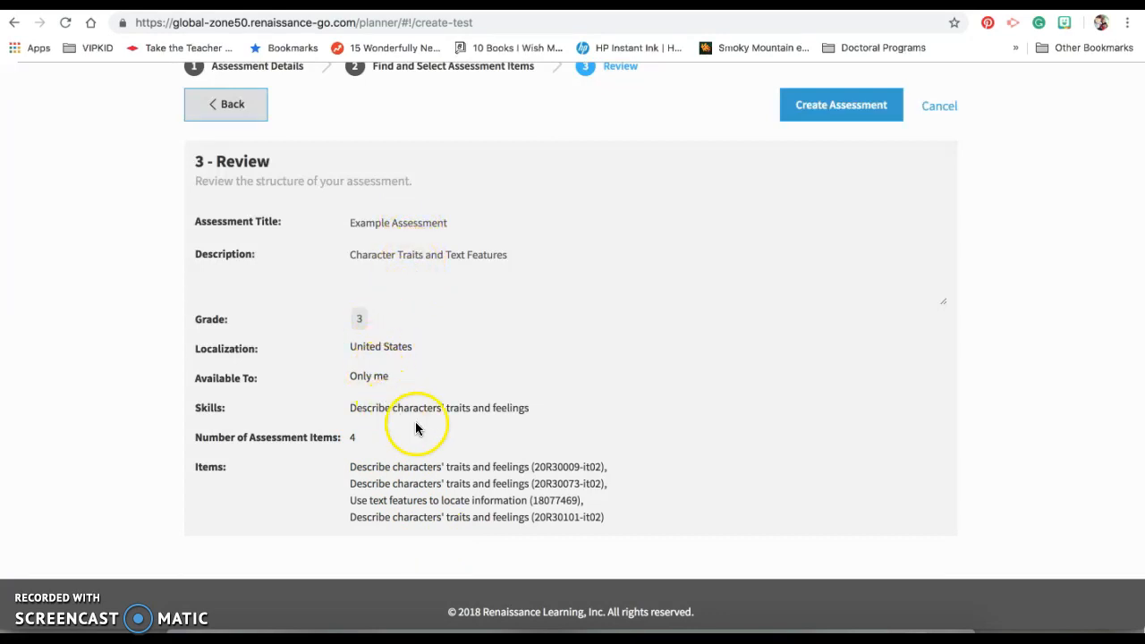
{"action": "scroll", "coordinate": [657, 396], "scroll_direction": "up", "scroll_amount": 3}
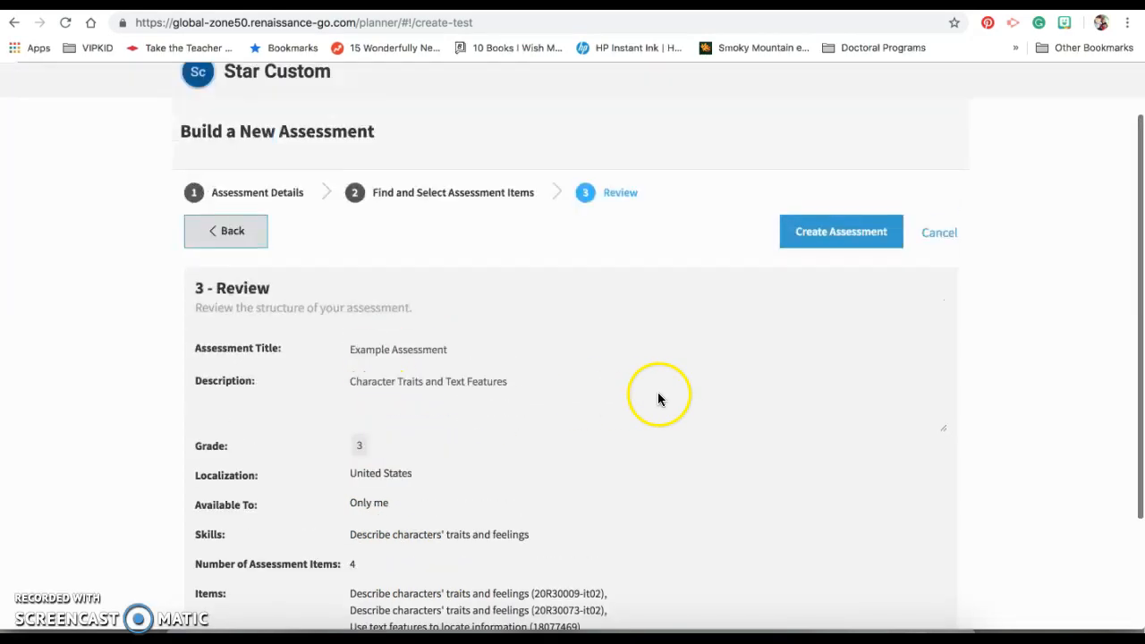
{"action": "left_click", "coordinate": [816, 233]}
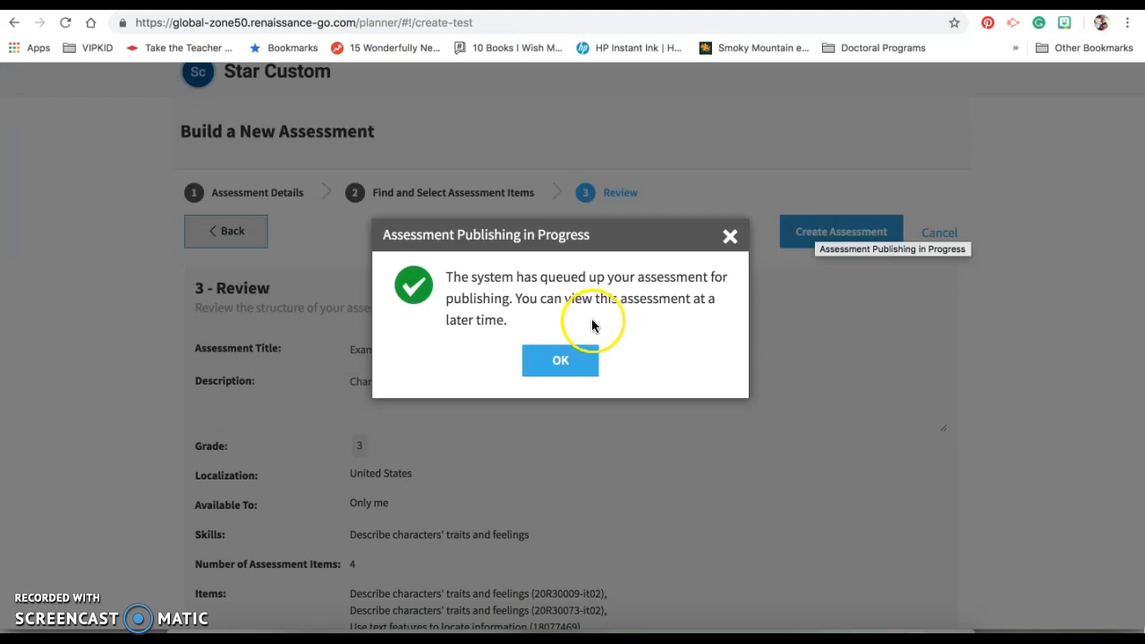
{"action": "left_click", "coordinate": [561, 363]}
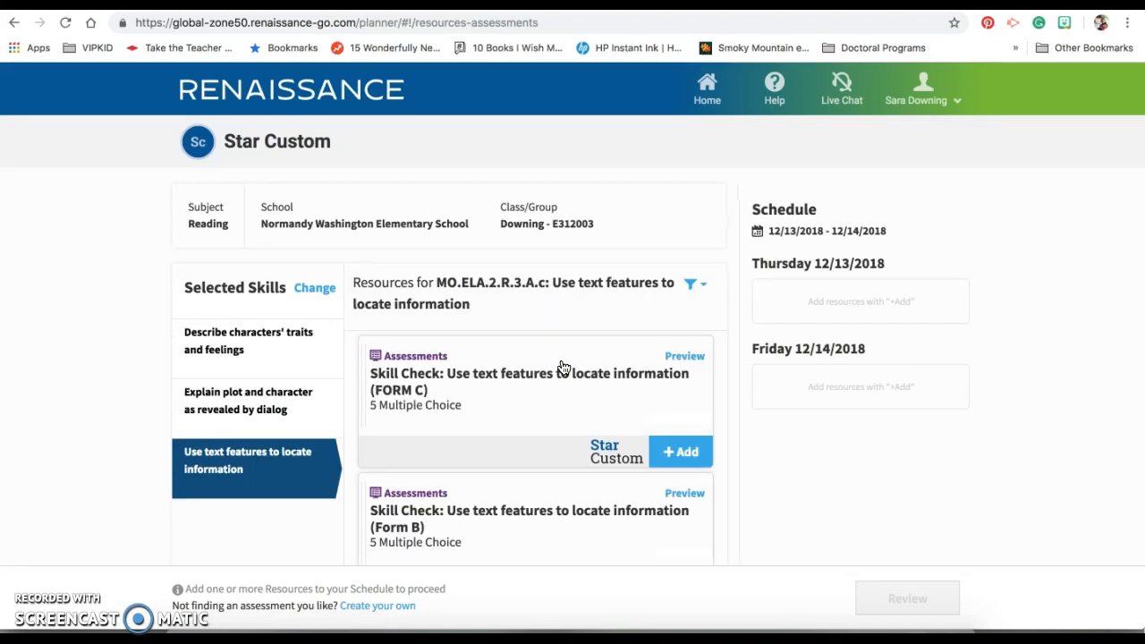
Look through the assessment resources offered for "Use text features to locate information".
{"action": "left_click", "coordinate": [556, 451]}
{"action": "scroll", "coordinate": [556, 450], "scroll_direction": "down", "scroll_amount": 3}
{"action": "scroll", "coordinate": [556, 451], "scroll_direction": "up", "scroll_amount": 3}
{"action": "scroll", "coordinate": [556, 458], "scroll_direction": "down", "scroll_amount": 3}
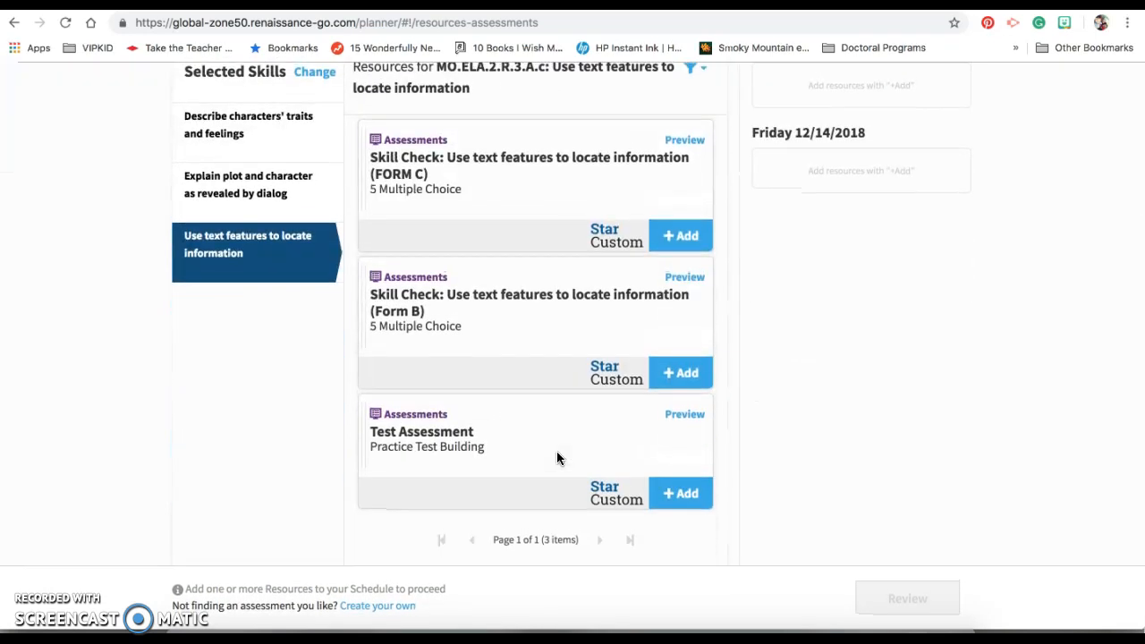
Return to the home page, reopen the Star Custom plan in progress for December 13 - 14 and continue to its assessment resources.
{"action": "scroll", "coordinate": [556, 458], "scroll_direction": "up", "scroll_amount": 3}
{"action": "left_click", "coordinate": [461, 285]}
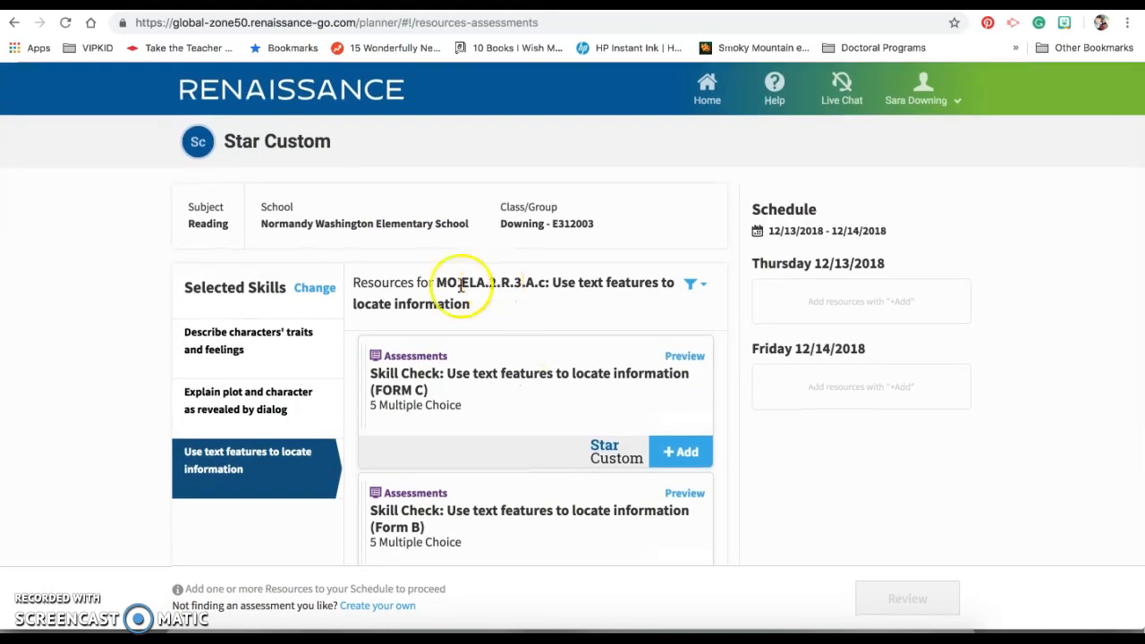
{"action": "left_click", "coordinate": [707, 89]}
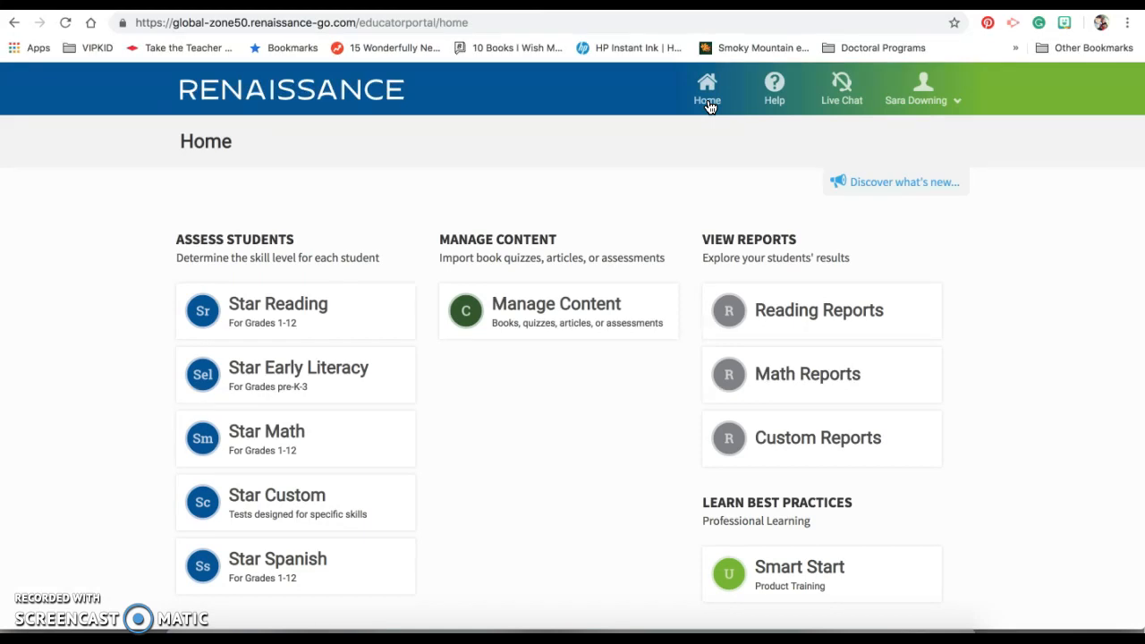
{"action": "left_click", "coordinate": [299, 499]}
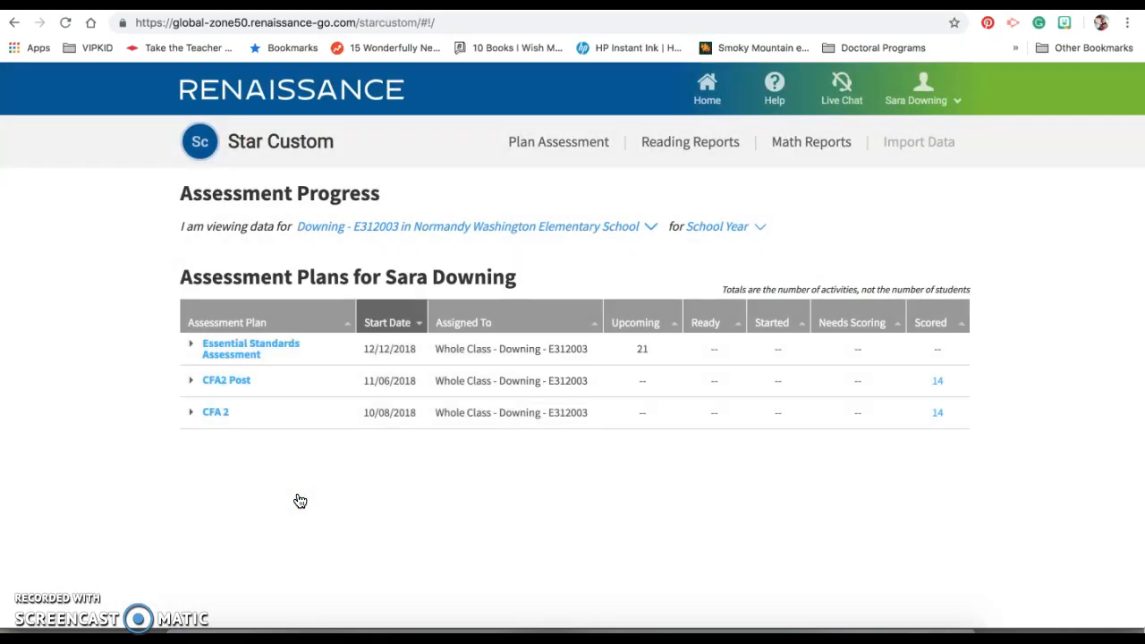
{"action": "left_click", "coordinate": [543, 152]}
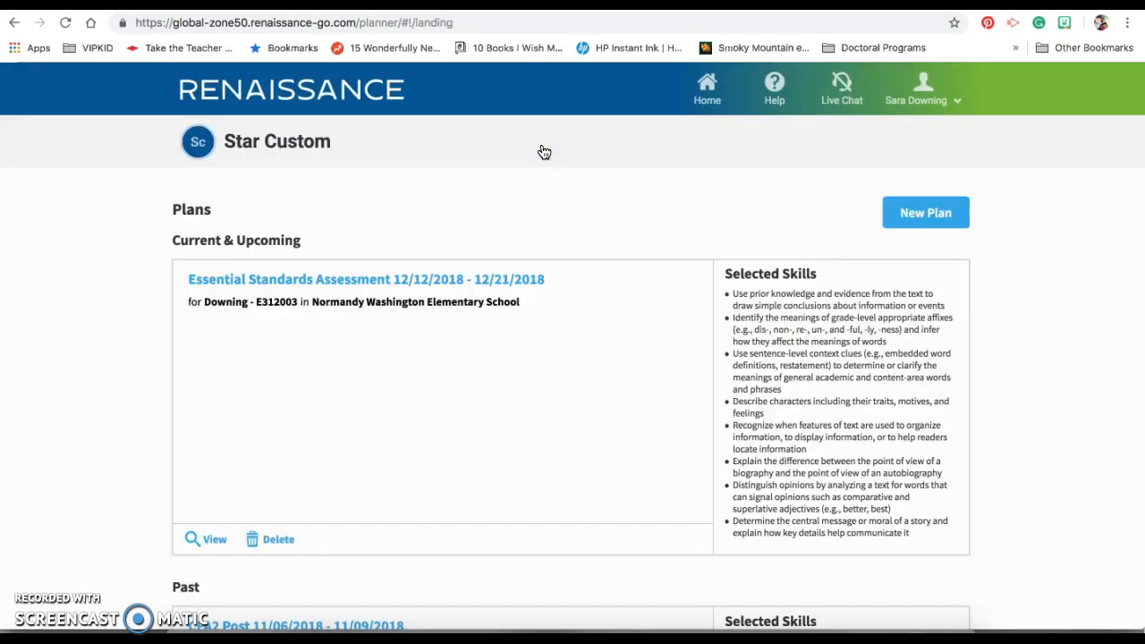
{"action": "left_click", "coordinate": [943, 215]}
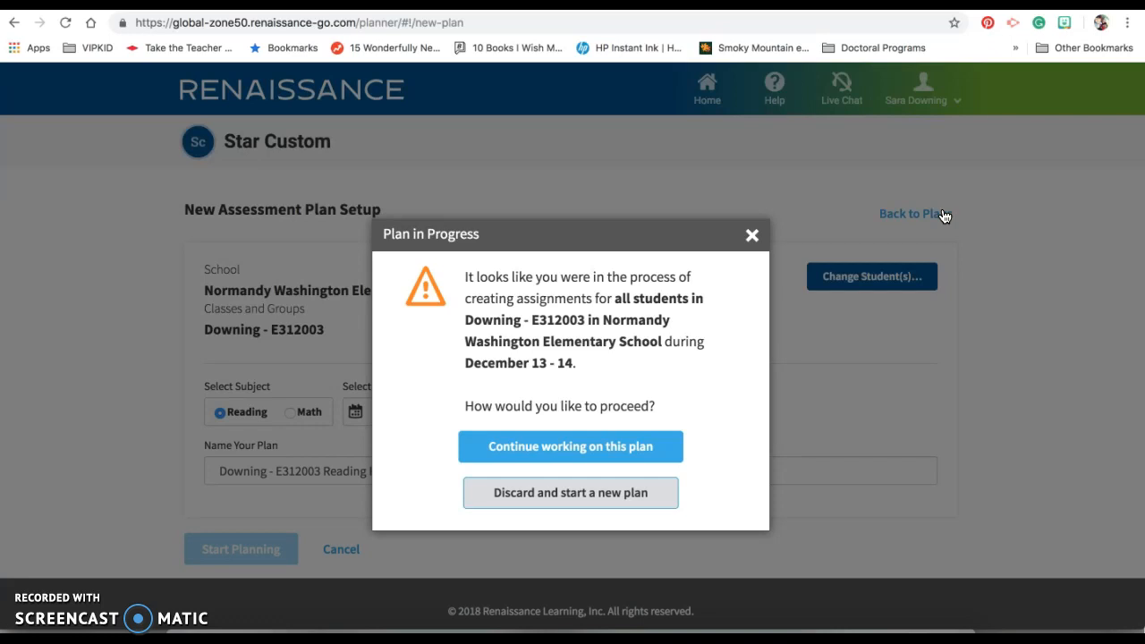
{"action": "left_click", "coordinate": [579, 446]}
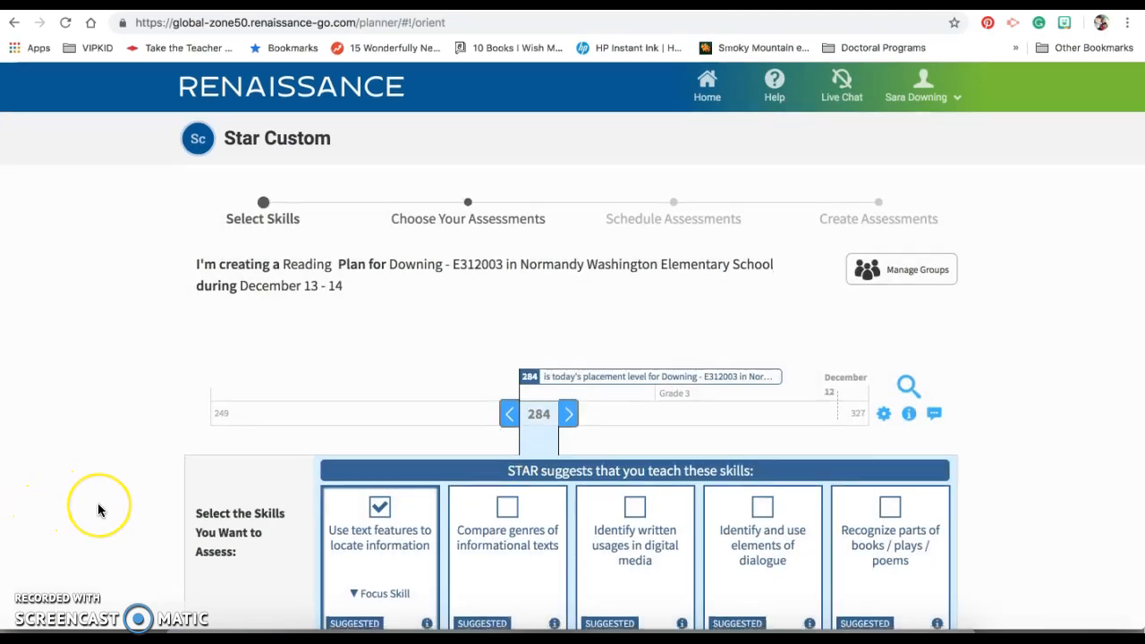
{"action": "scroll", "coordinate": [98, 509], "scroll_direction": "down", "scroll_amount": 5}
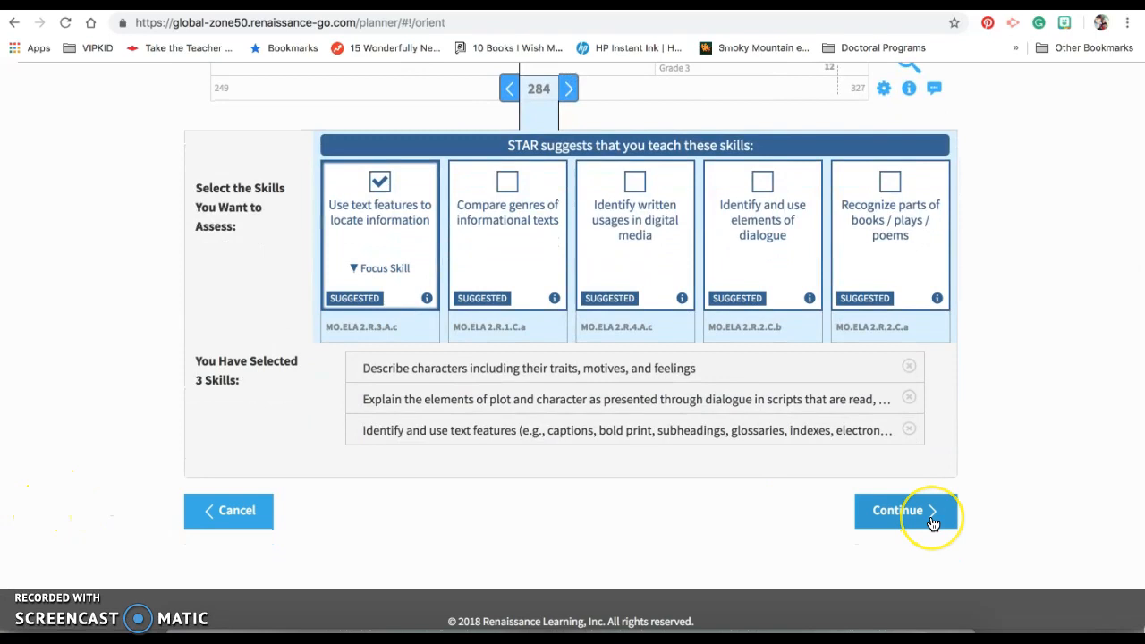
{"action": "left_click", "coordinate": [933, 524]}
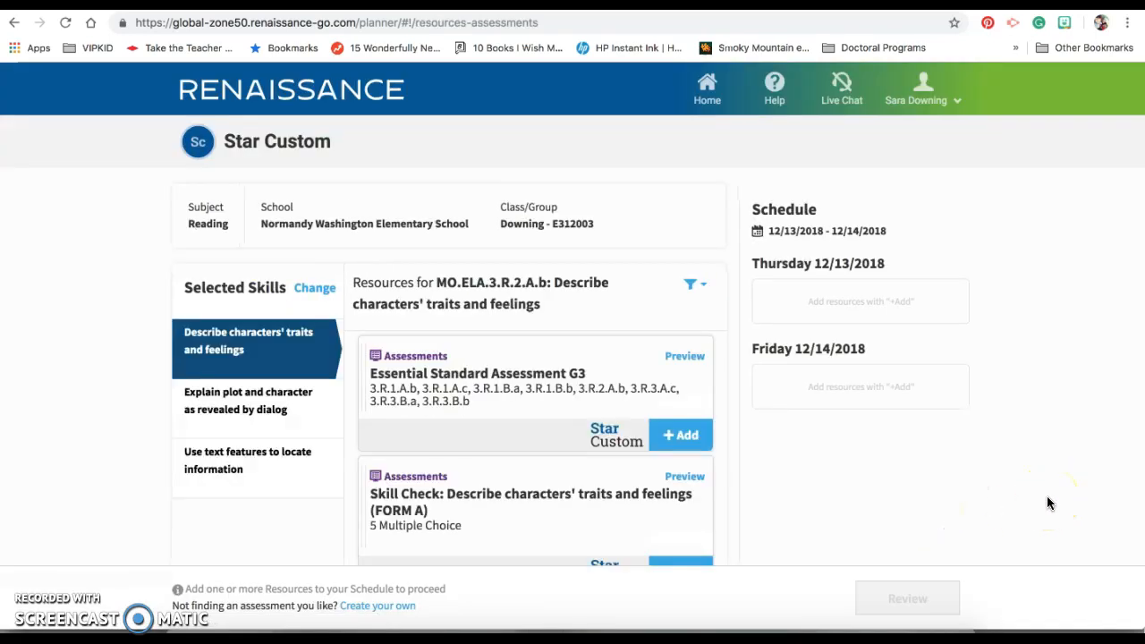
{"action": "scroll", "coordinate": [475, 415], "scroll_direction": "down", "scroll_amount": 2}
{"action": "scroll", "coordinate": [475, 415], "scroll_direction": "up", "scroll_amount": 2}
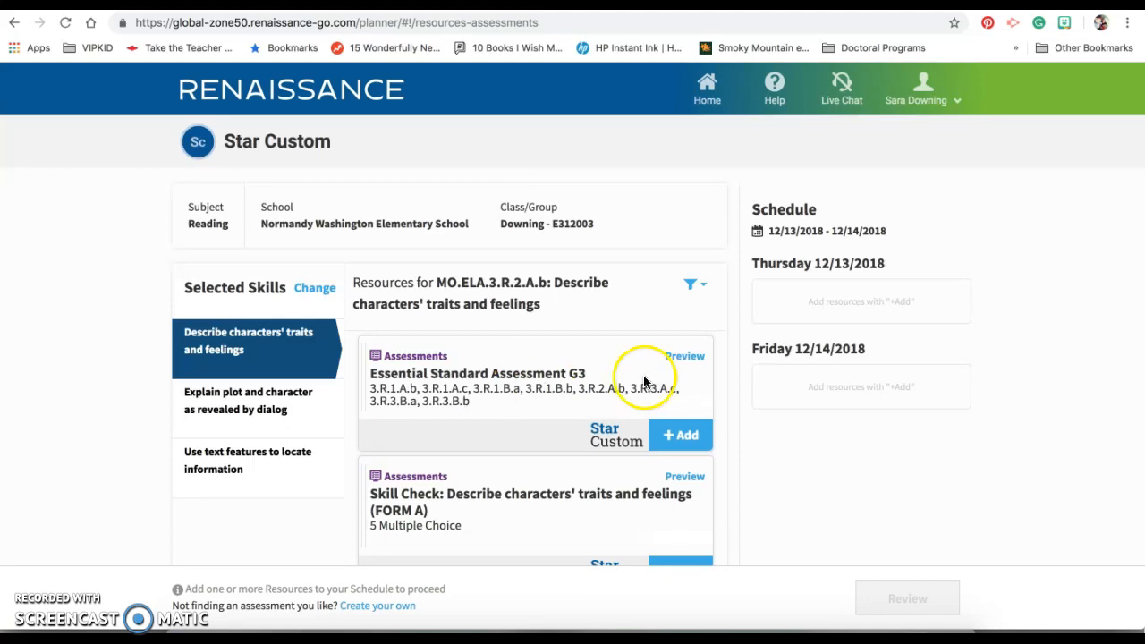
Reload the unfinished December 13 - 14 plan from the home page and check the resources for "Describe characters' traits and feelings" again.
{"action": "left_click", "coordinate": [707, 95]}
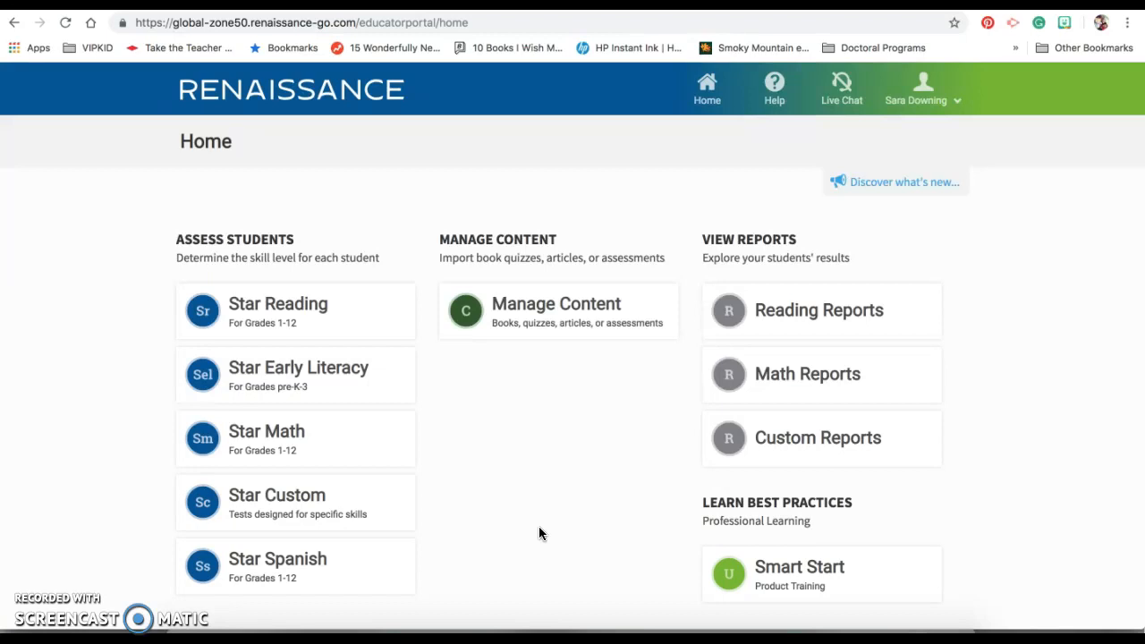
{"action": "left_click", "coordinate": [335, 499]}
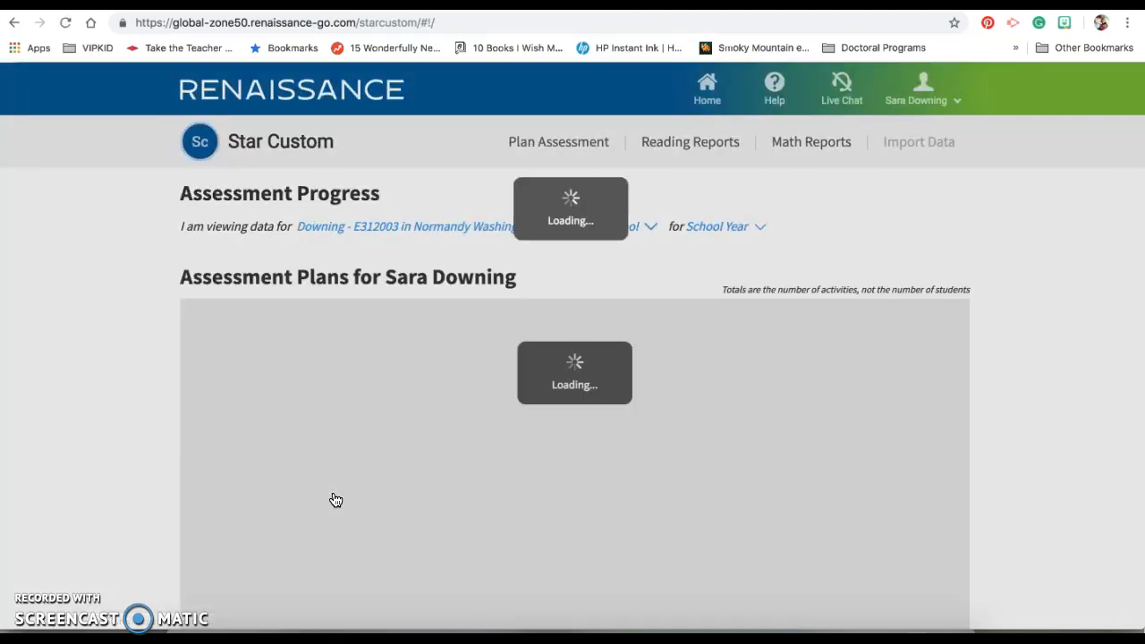
{"action": "left_click", "coordinate": [705, 230]}
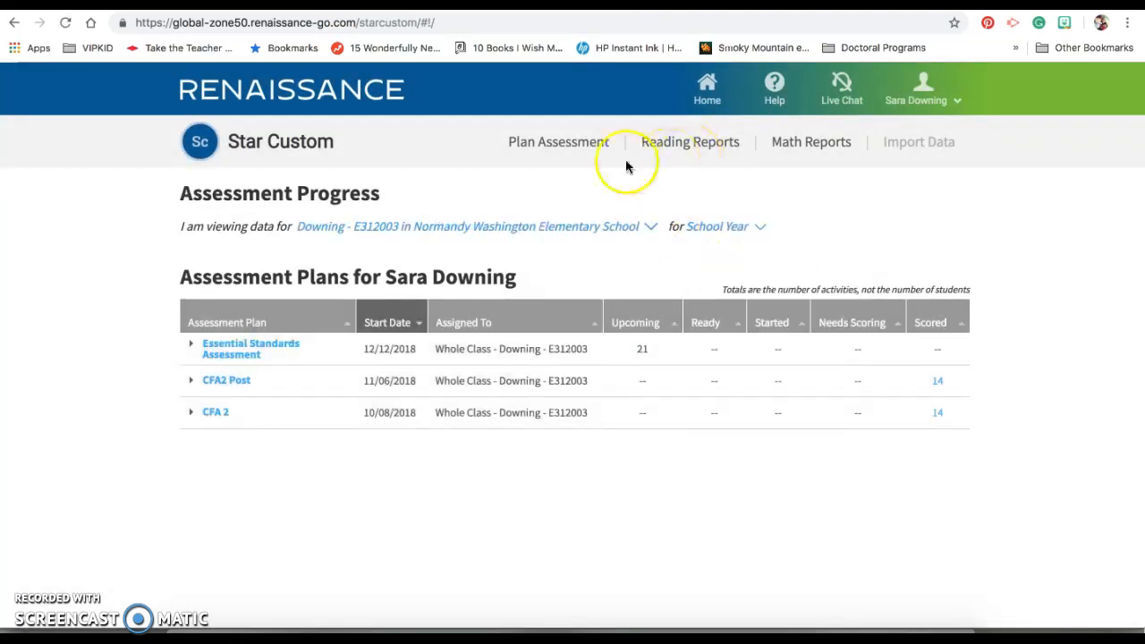
{"action": "left_click", "coordinate": [565, 149]}
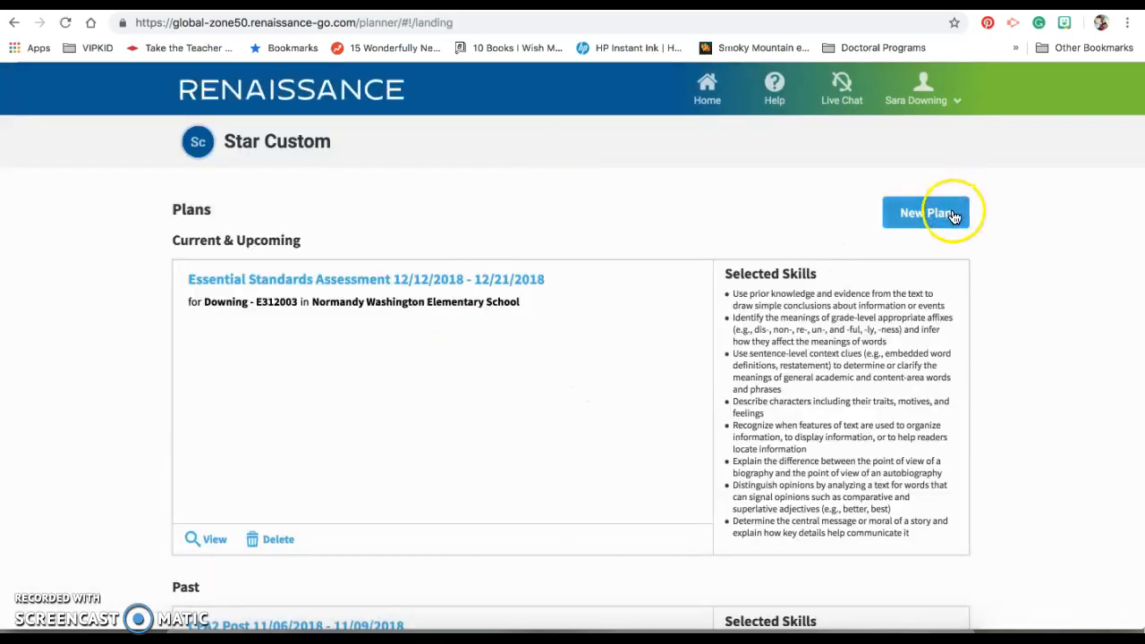
{"action": "left_click", "coordinate": [954, 217]}
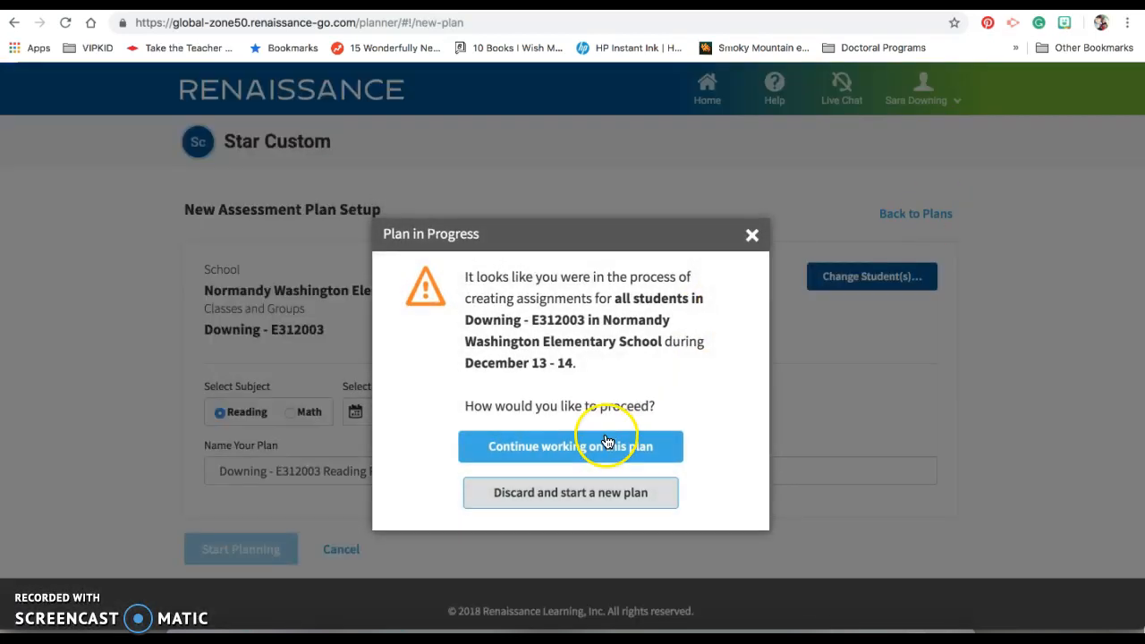
{"action": "left_click", "coordinate": [606, 442]}
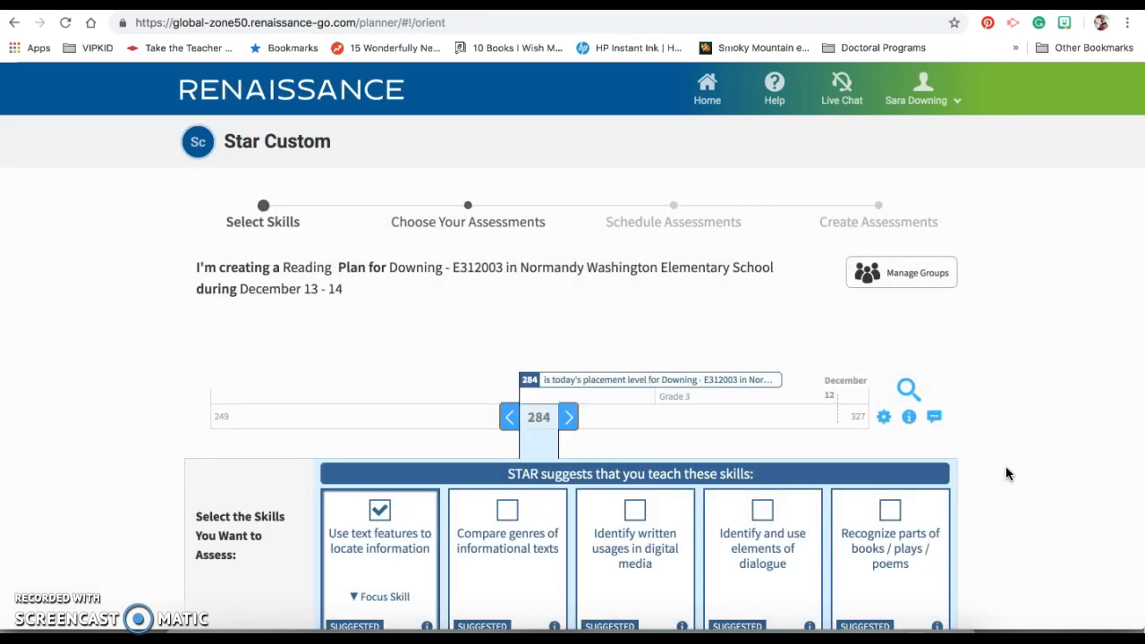
{"action": "scroll", "coordinate": [1006, 474], "scroll_direction": "down", "scroll_amount": 3}
{"action": "left_click", "coordinate": [902, 540]}
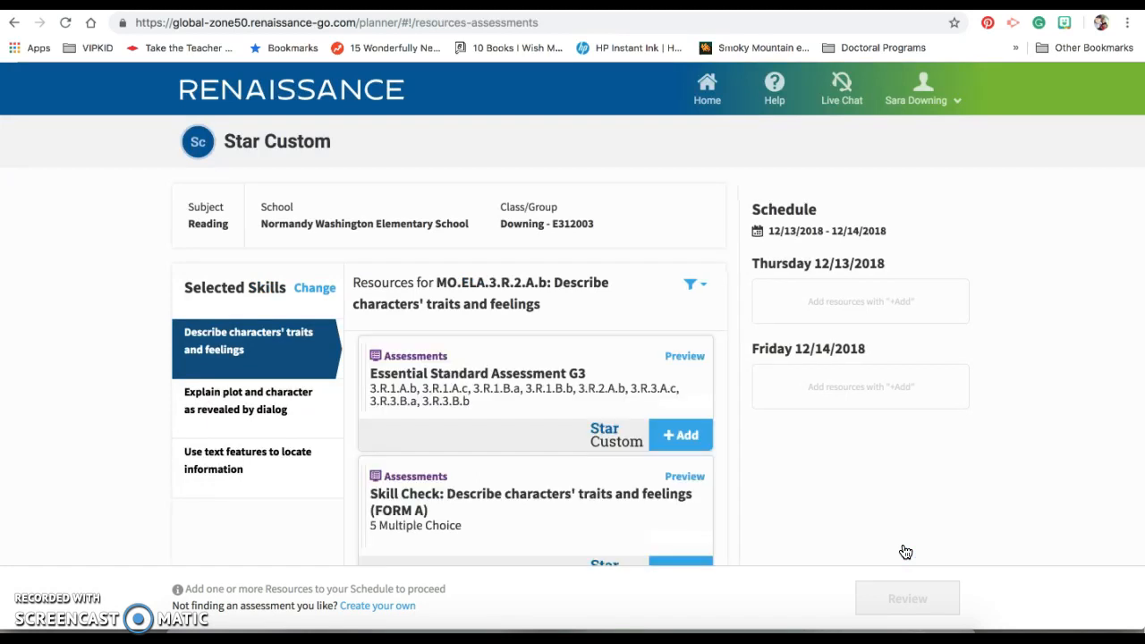
{"action": "scroll", "coordinate": [529, 460], "scroll_direction": "down", "scroll_amount": 3}
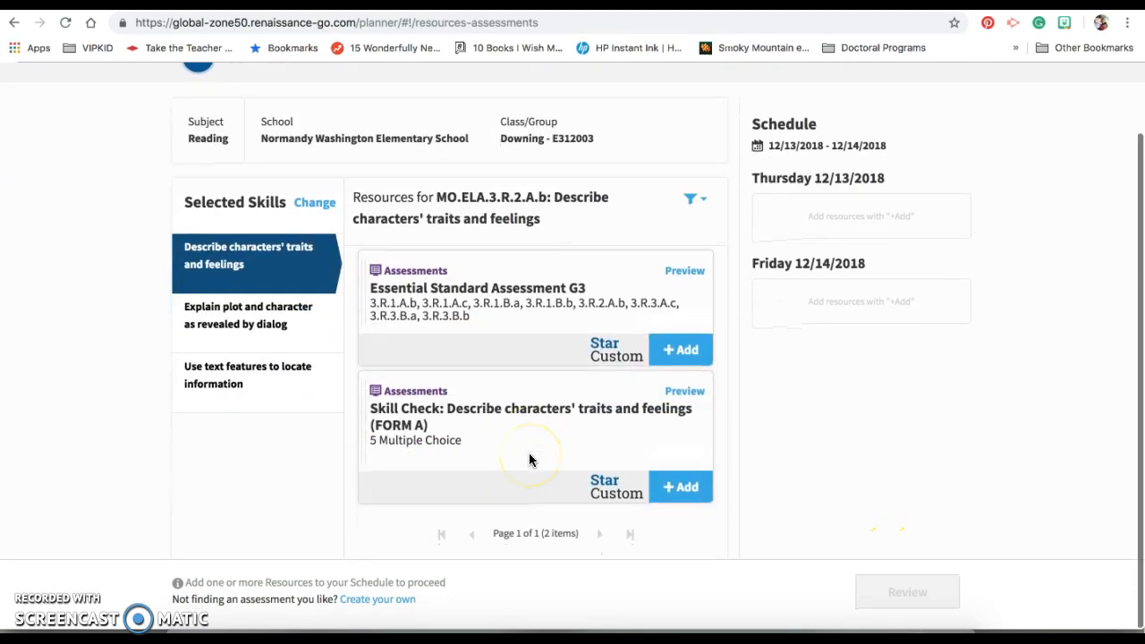
{"action": "scroll", "coordinate": [529, 460], "scroll_direction": "up", "scroll_amount": 3}
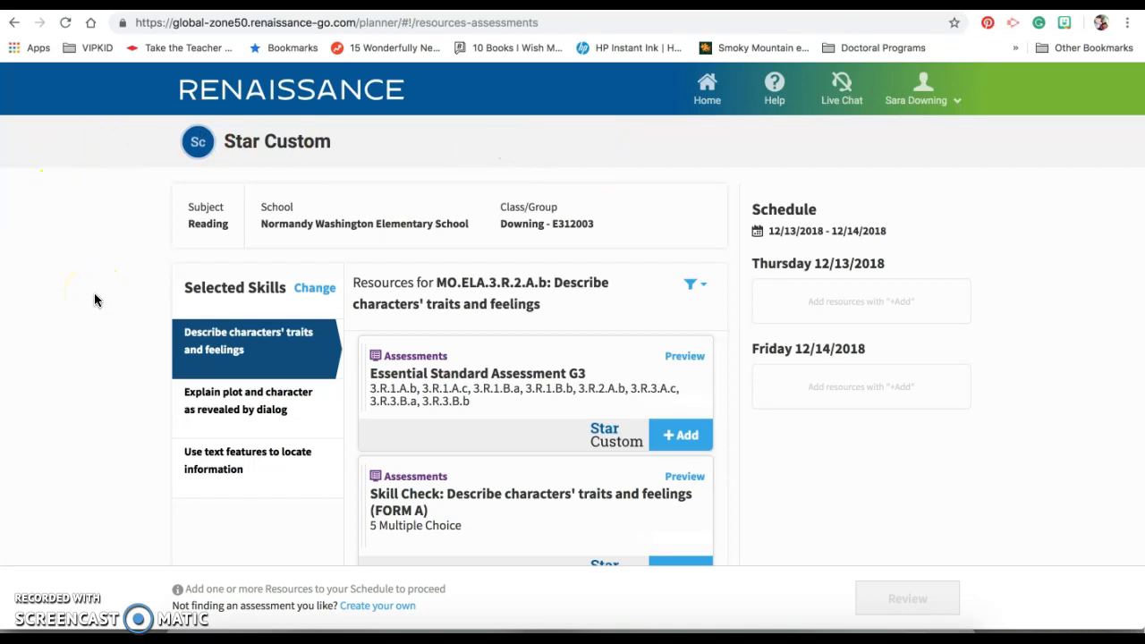
Examine the days offered for scheduling "Skill Check: Describe characters' traits and feelings (FORM A)" and the plan's date range, without adding it.
{"action": "scroll", "coordinate": [475, 508], "scroll_direction": "down", "scroll_amount": 2}
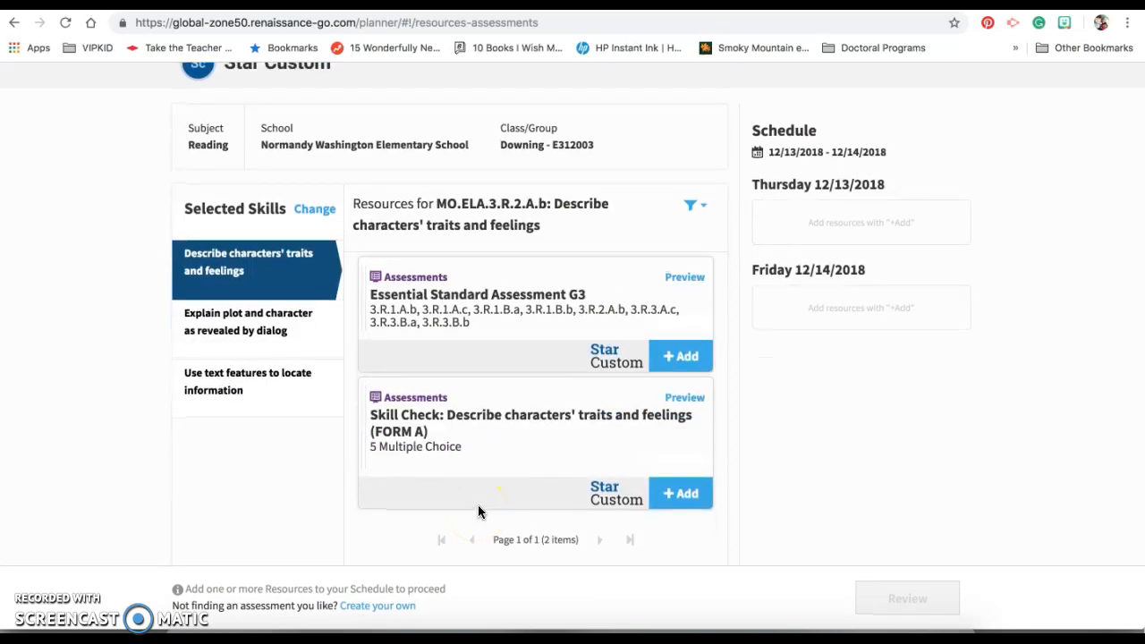
{"action": "left_click", "coordinate": [696, 497]}
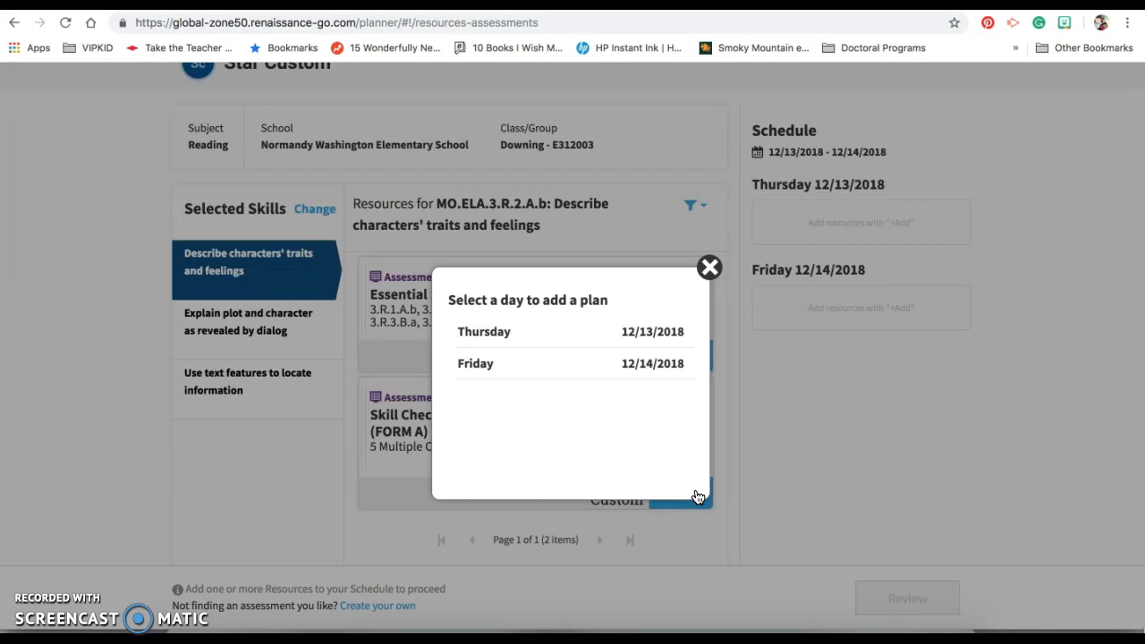
{"action": "left_click", "coordinate": [709, 268]}
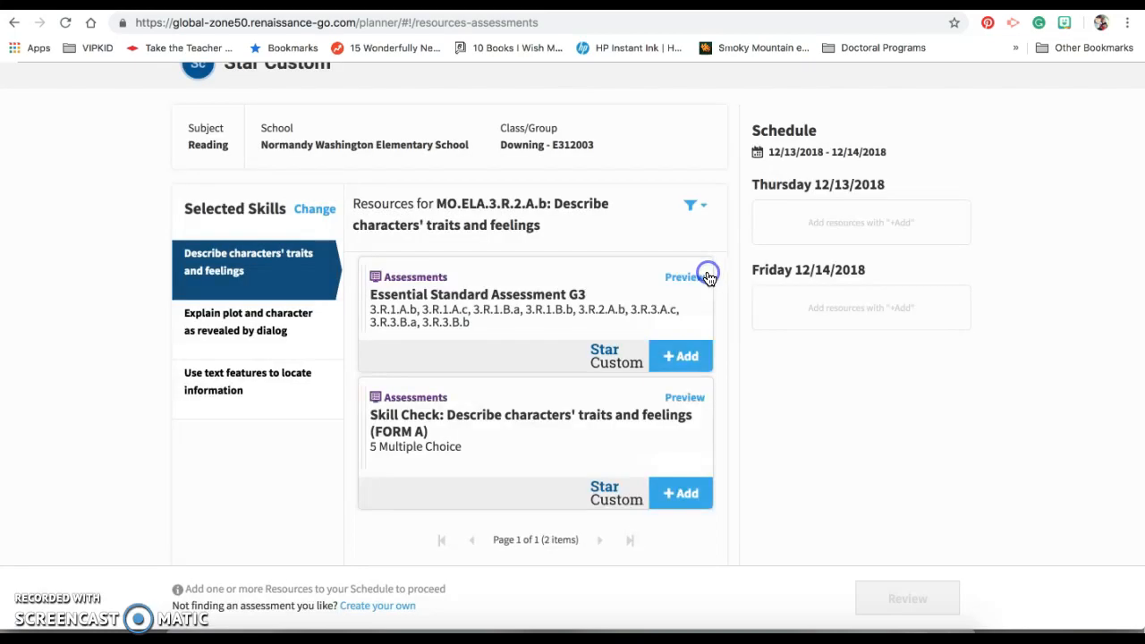
{"action": "left_click_drag", "start_coordinate": [770, 153], "coordinate": [887, 158]}
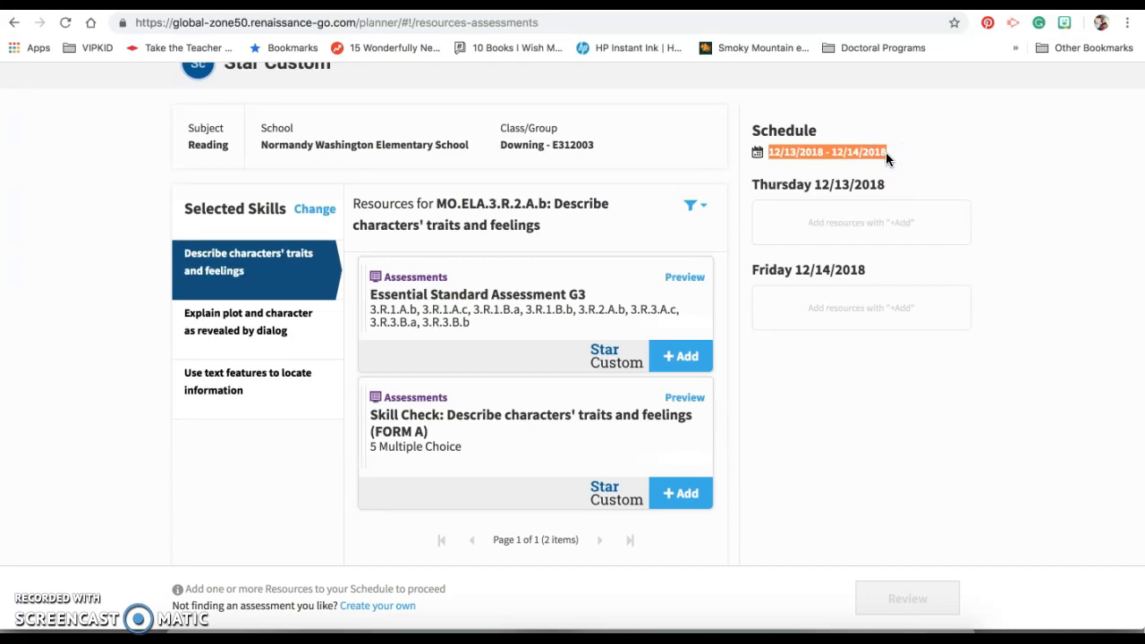
{"action": "scroll", "coordinate": [886, 158], "scroll_direction": "up", "scroll_amount": 2}
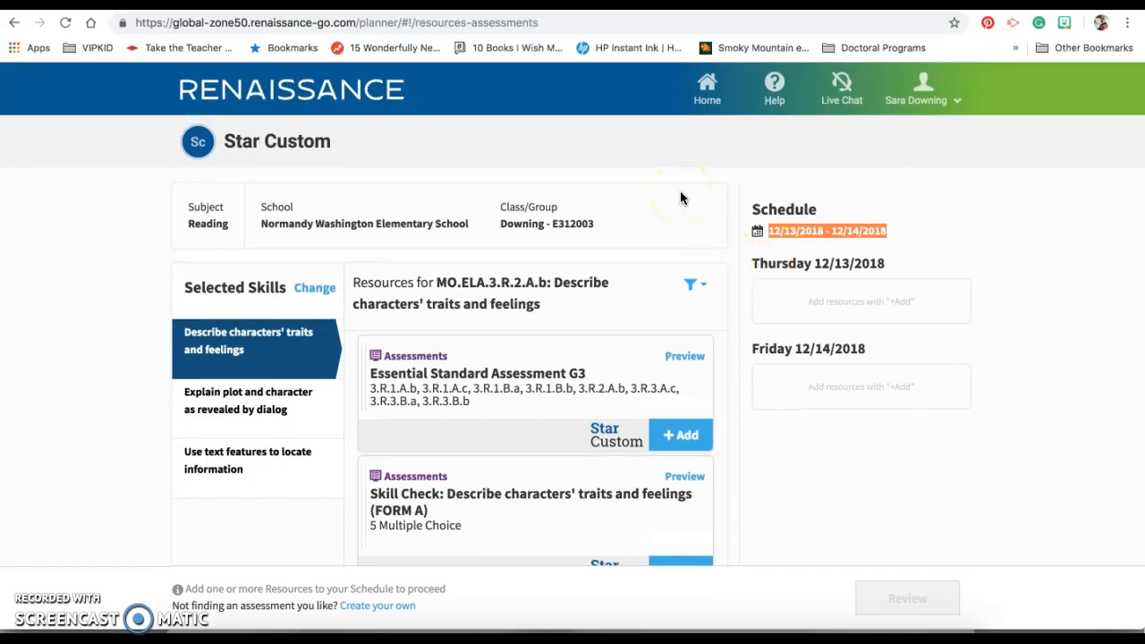
Go back through the home page to Star Custom, resume the December 13 - 14 plan and continue with its selected skills to the assessment resources.
{"action": "left_click", "coordinate": [706, 87]}
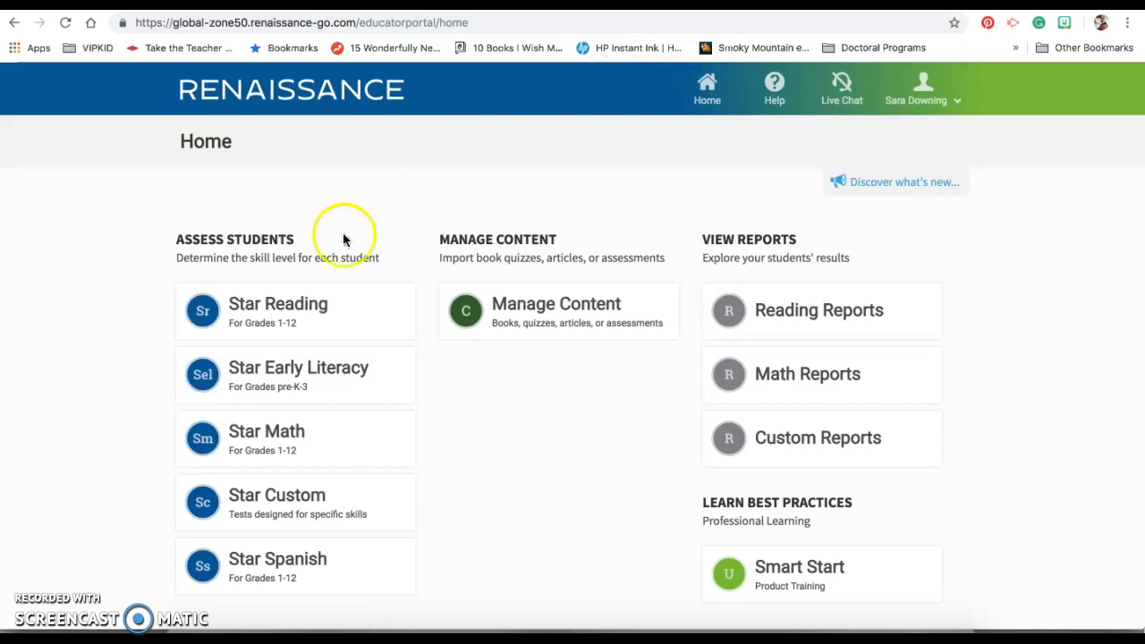
{"action": "left_click", "coordinate": [278, 508]}
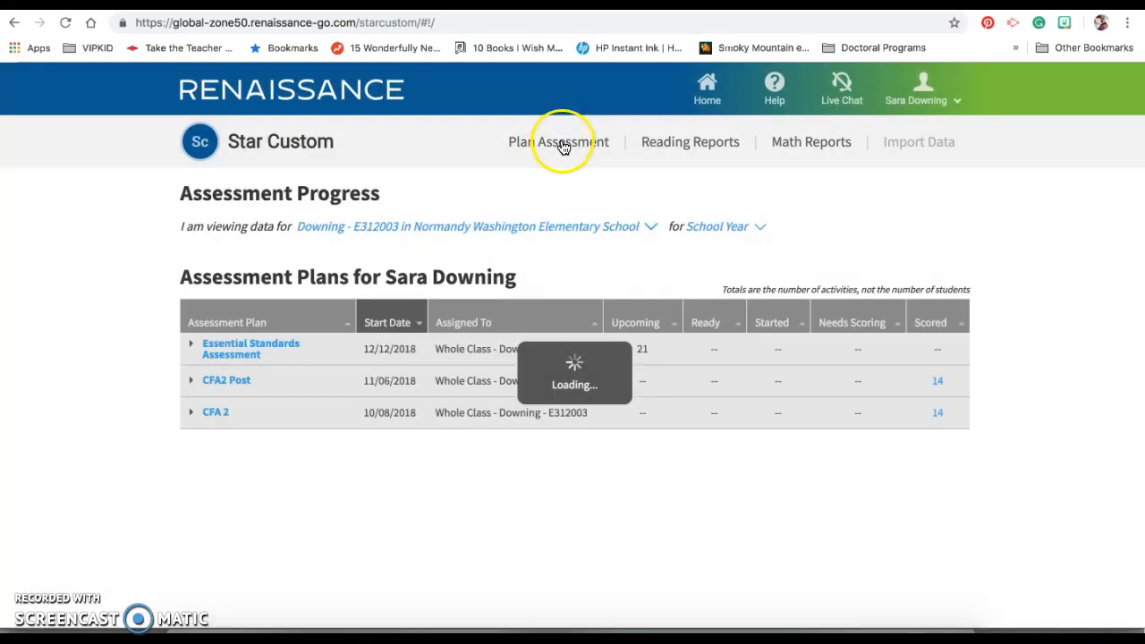
{"action": "left_click", "coordinate": [563, 144]}
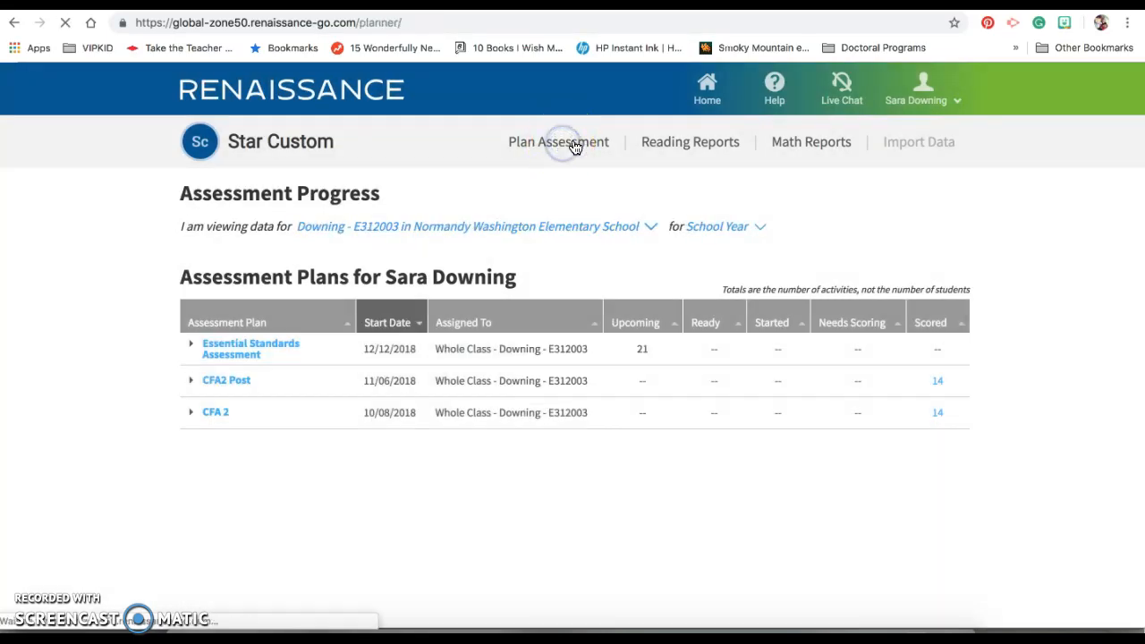
{"action": "left_click", "coordinate": [904, 213]}
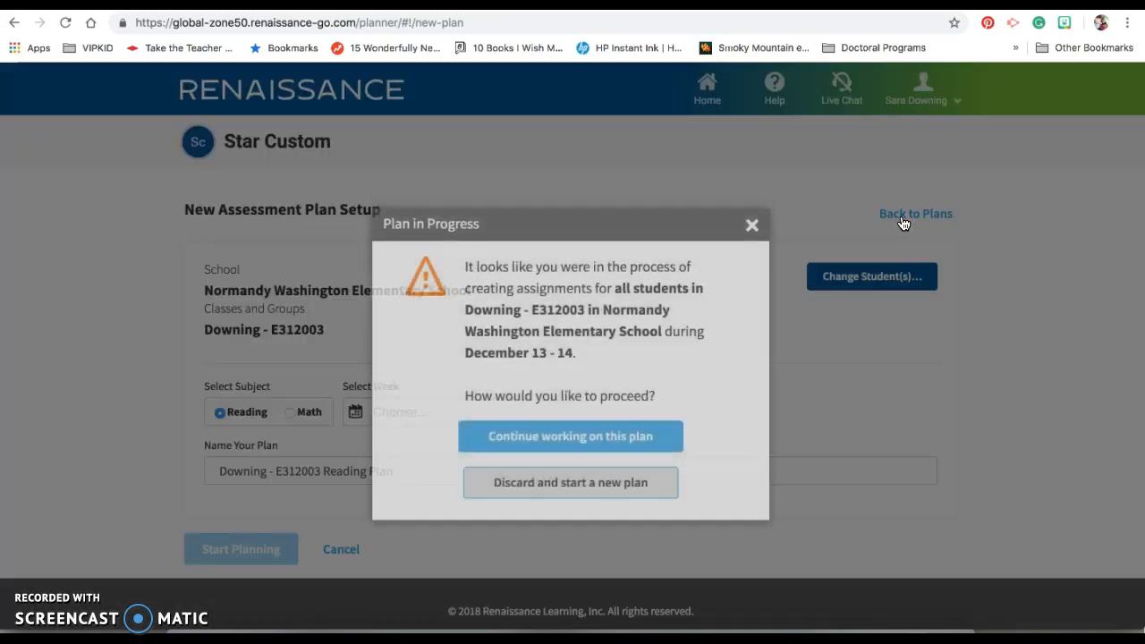
{"action": "left_click", "coordinate": [614, 438]}
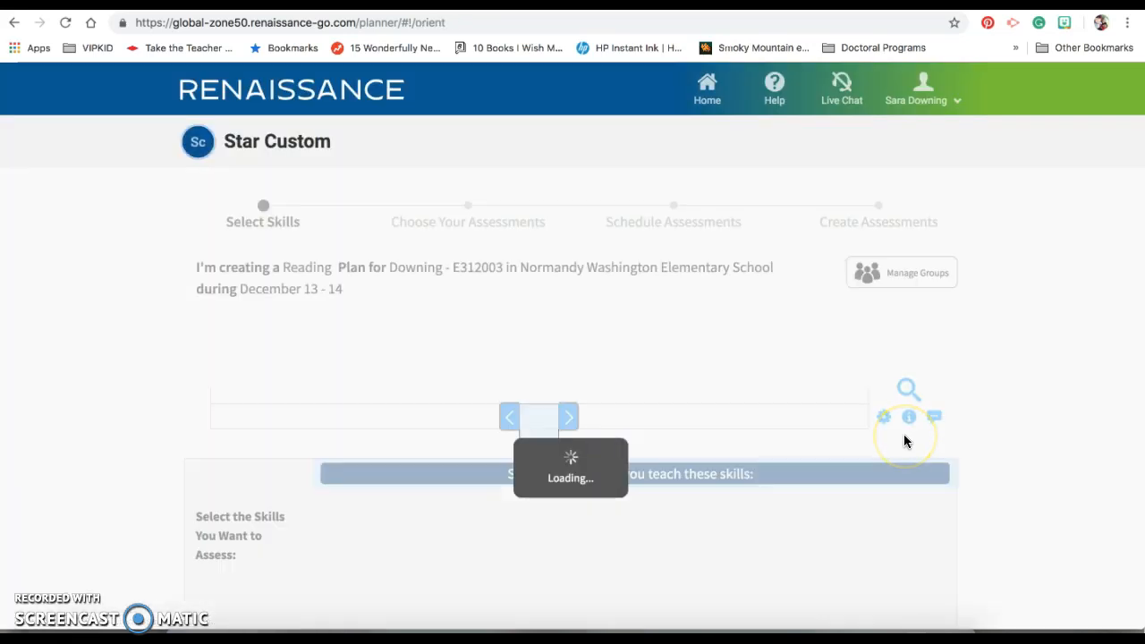
{"action": "scroll", "coordinate": [1010, 447], "scroll_direction": "down", "scroll_amount": 5}
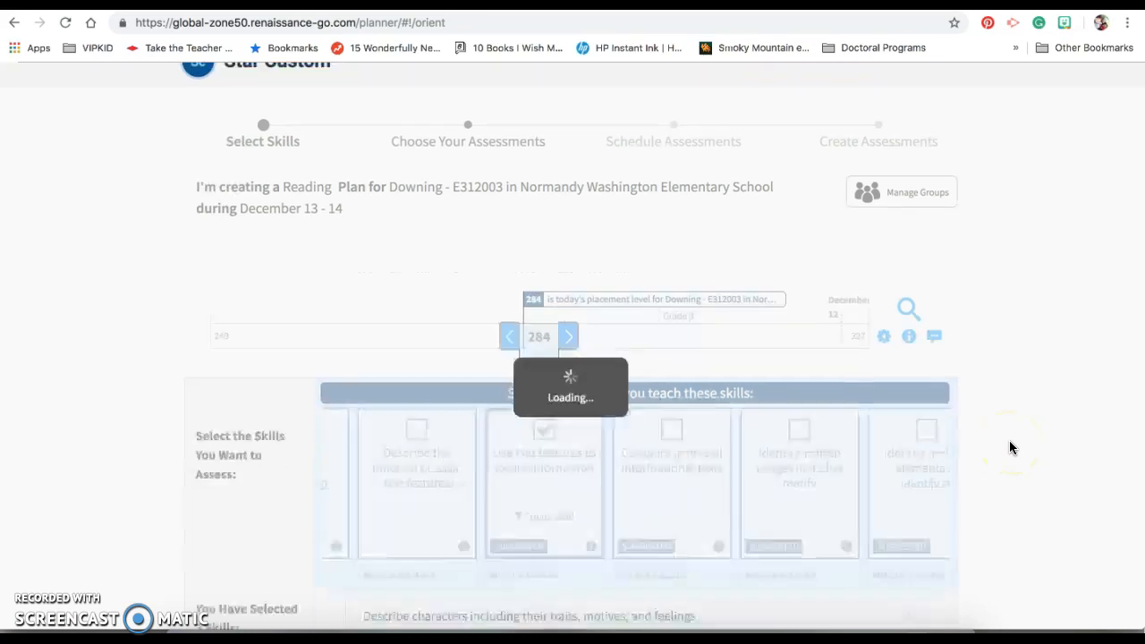
{"action": "left_click", "coordinate": [914, 496]}
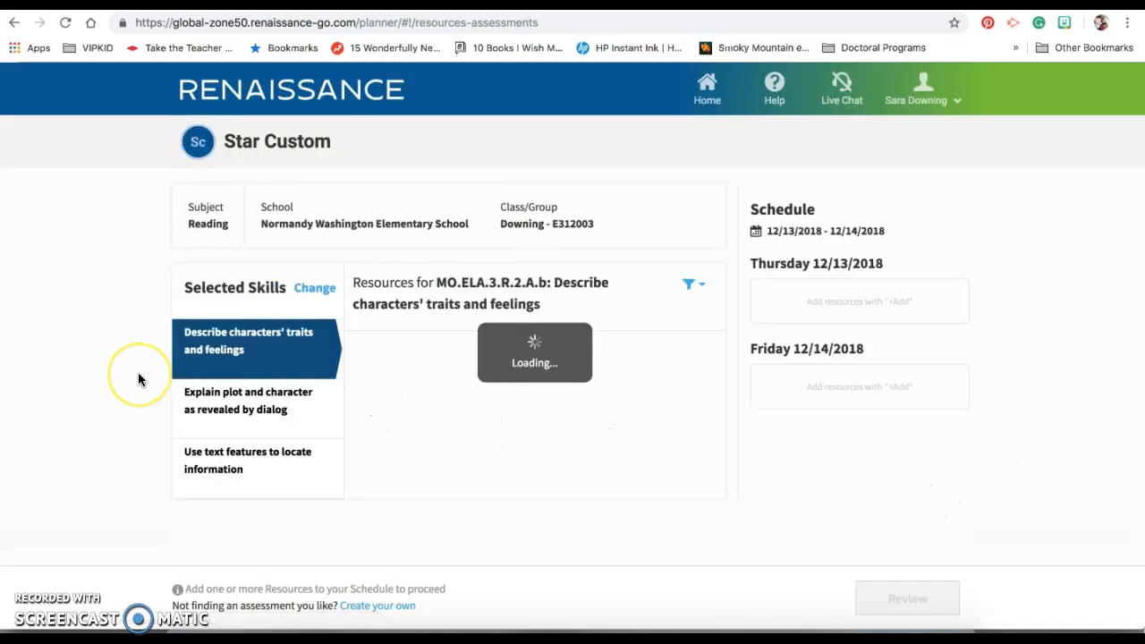
Look for the new "Example Assessment" among the resources for "Describe characters' traits and feelings".
{"action": "scroll", "coordinate": [517, 489], "scroll_direction": "down", "scroll_amount": 2}
{"action": "scroll", "coordinate": [516, 484], "scroll_direction": "up", "scroll_amount": 2}
{"action": "scroll", "coordinate": [516, 483], "scroll_direction": "down", "scroll_amount": 2}
{"action": "scroll", "coordinate": [516, 490], "scroll_direction": "up", "scroll_amount": 2}
{"action": "left_click", "coordinate": [300, 391]}
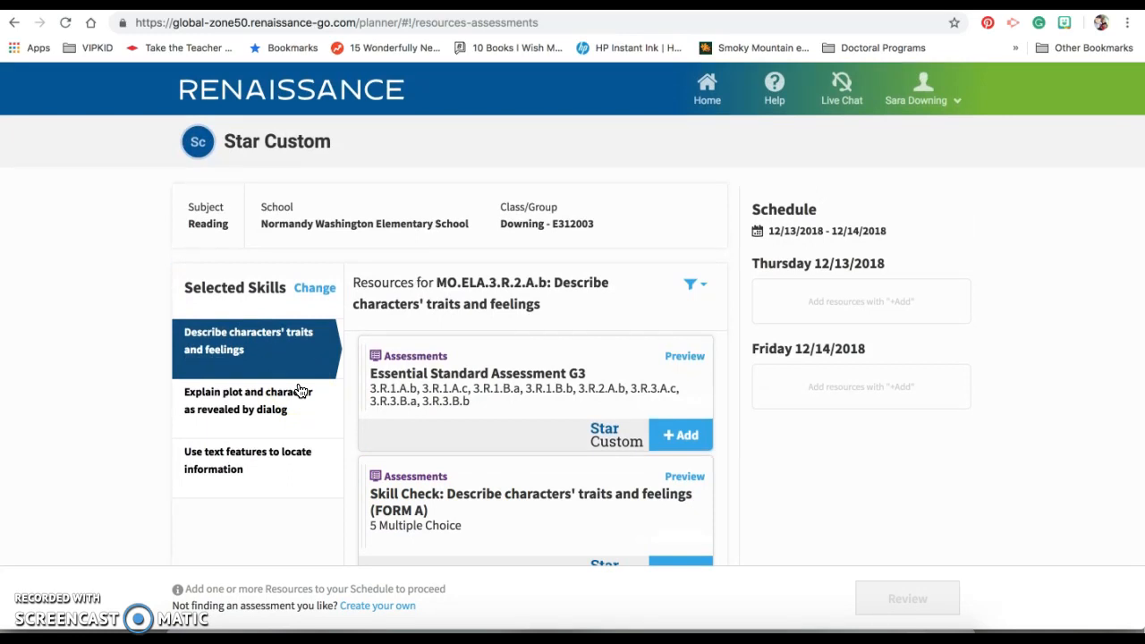
{"action": "left_click", "coordinate": [118, 157]}
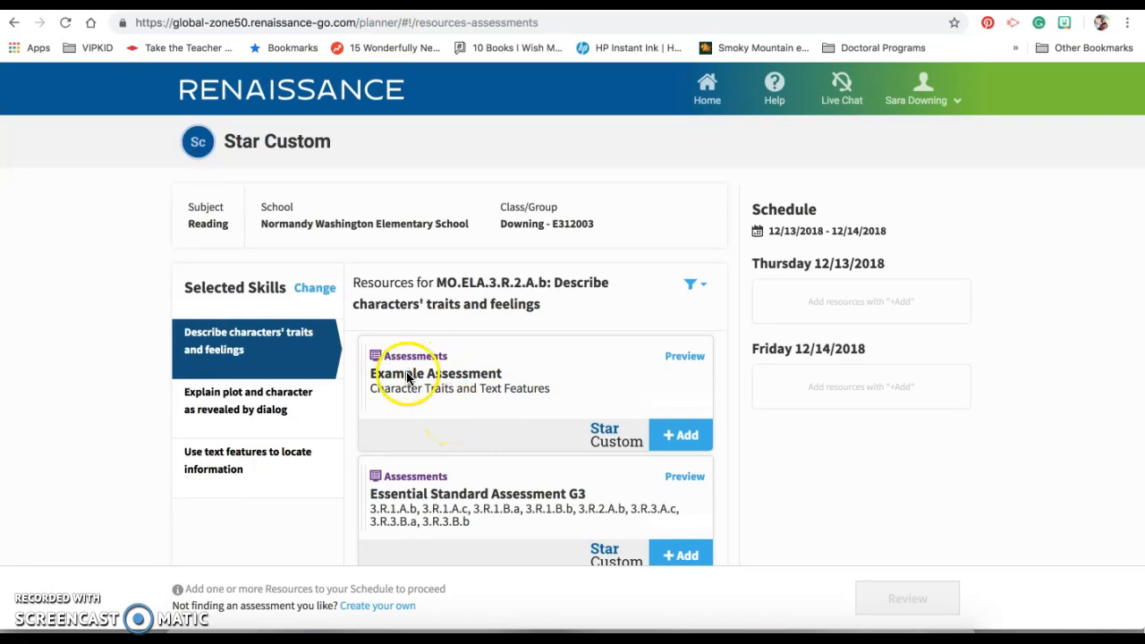
Schedule "Example Assessment" for Thursday 12/13/2018 and proceed to the review of the plan's schedule.
{"action": "left_click", "coordinate": [690, 438]}
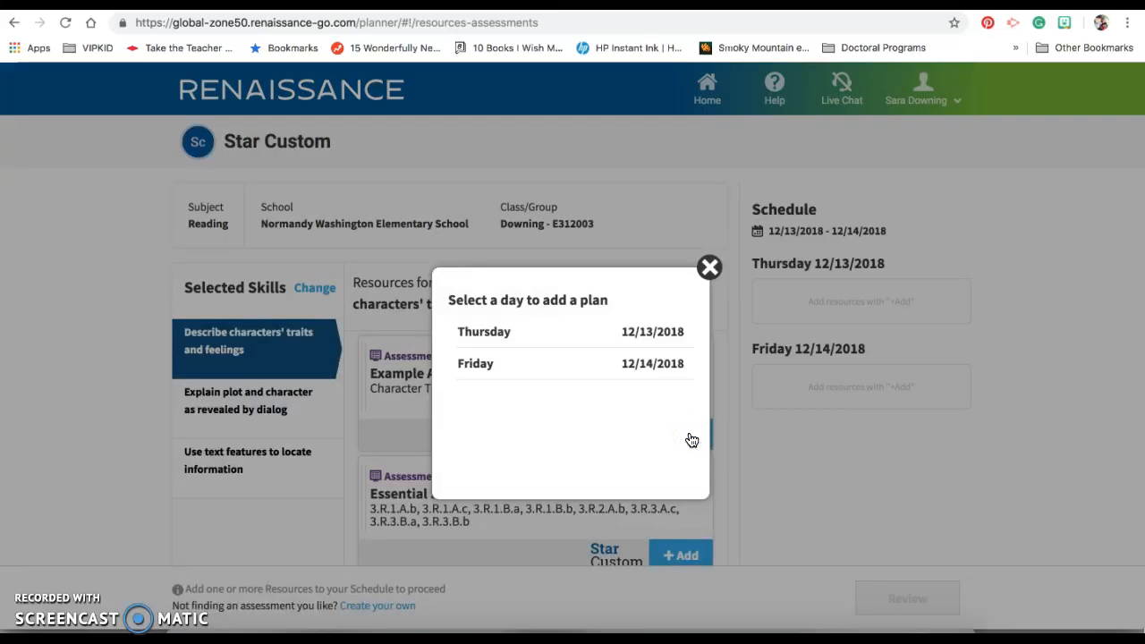
{"action": "left_click", "coordinate": [497, 333]}
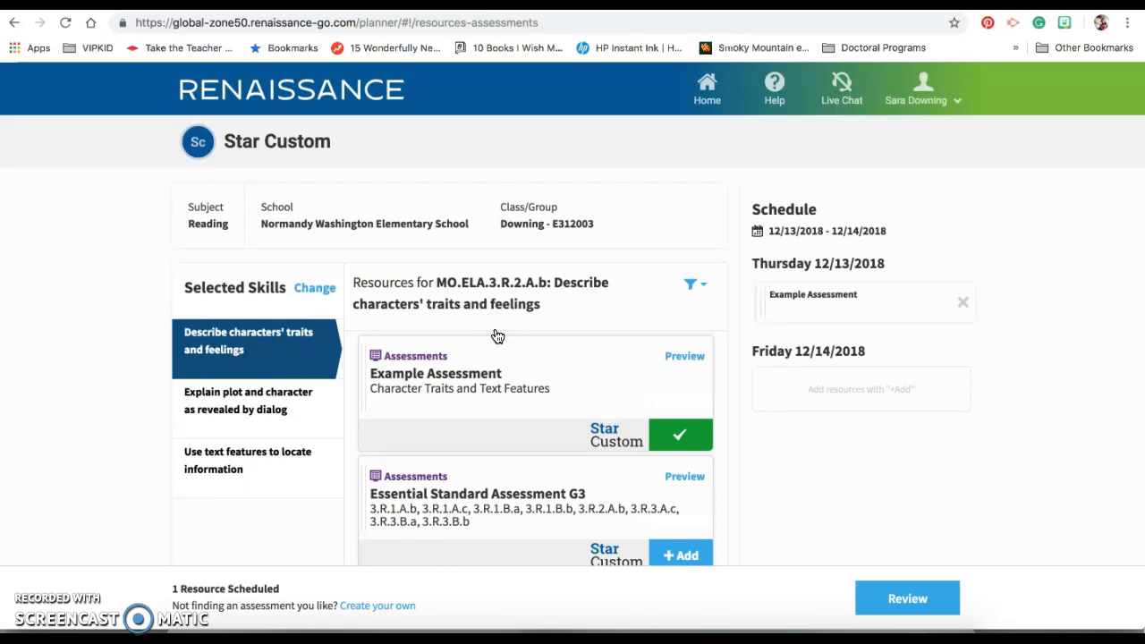
{"action": "left_click", "coordinate": [925, 612]}
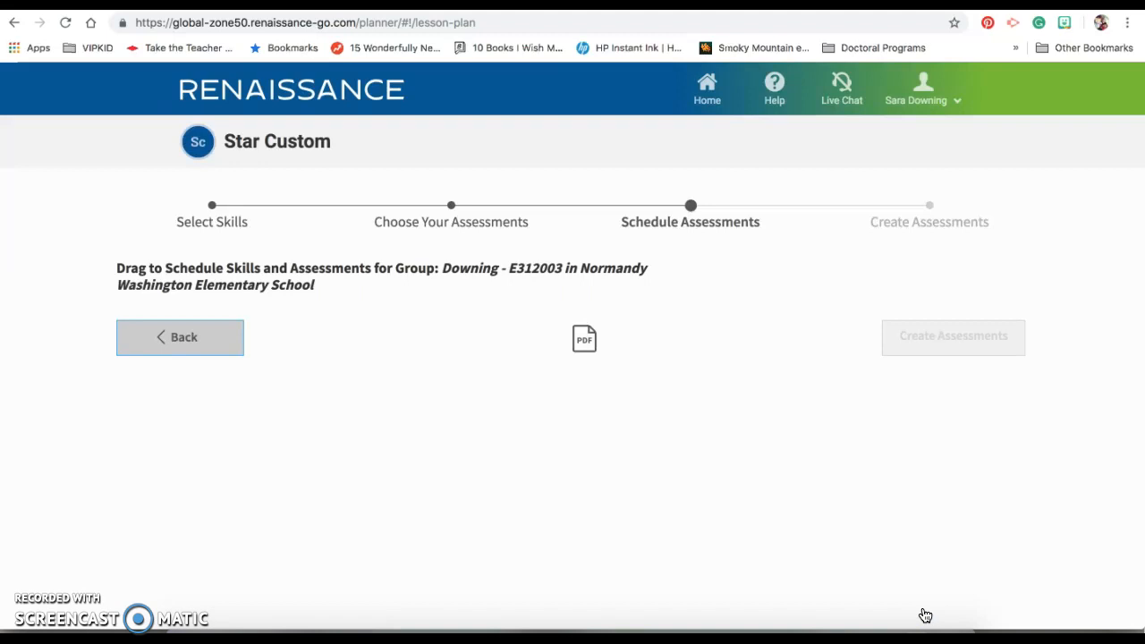
Set the end date of "Example Assessment" to 12/13/2018 and finish its configuration.
{"action": "scroll", "coordinate": [669, 381], "scroll_direction": "down", "scroll_amount": 1}
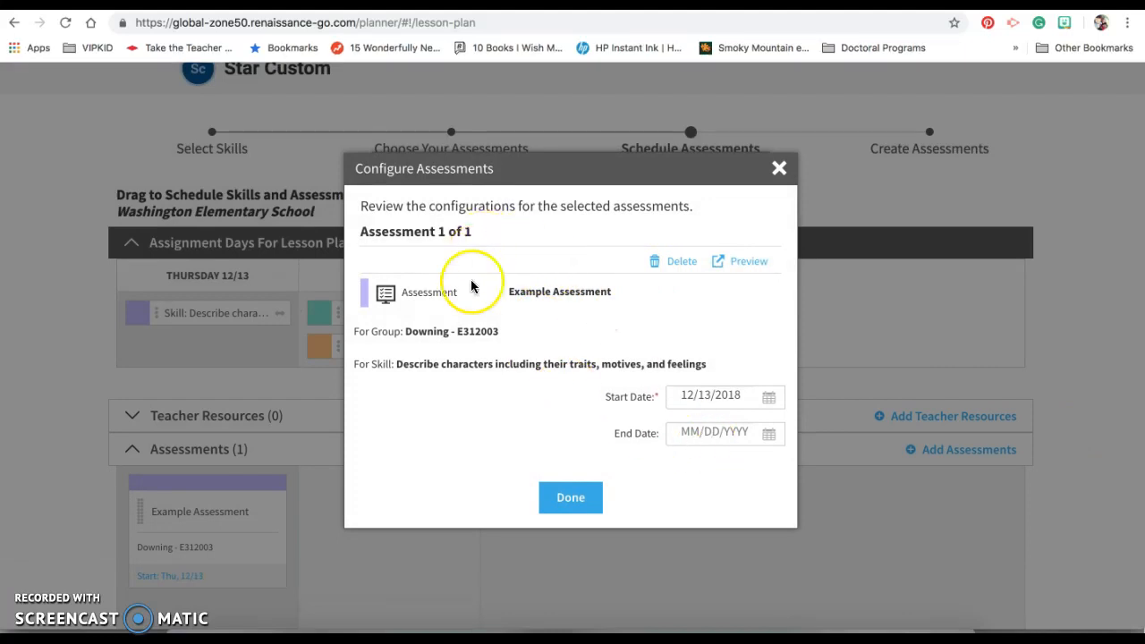
{"action": "left_click", "coordinate": [767, 438]}
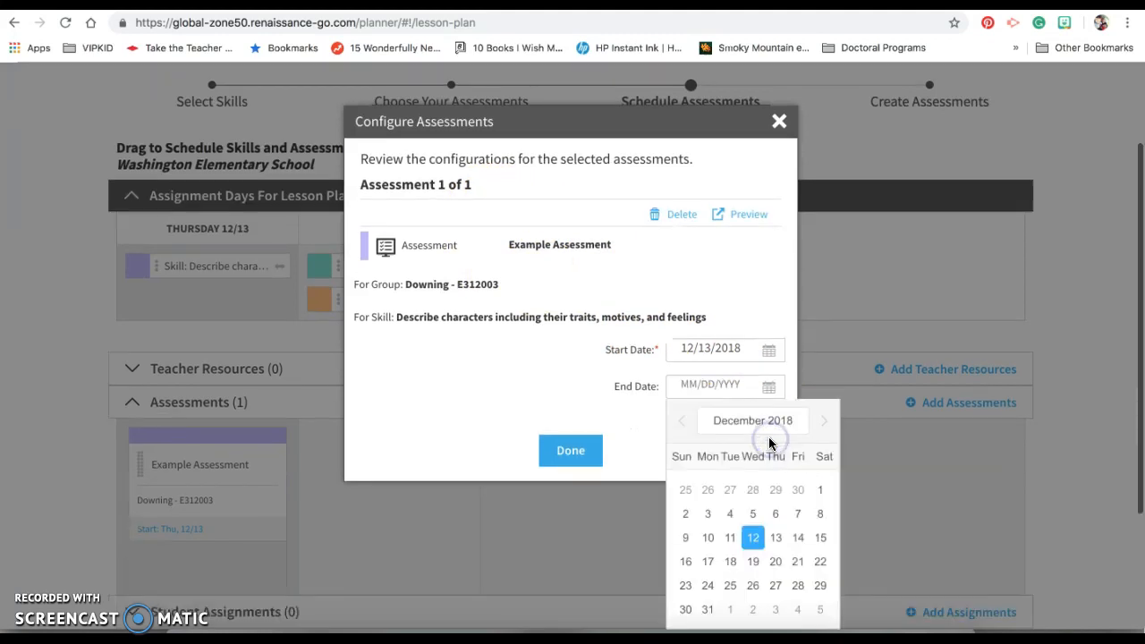
{"action": "left_click", "coordinate": [775, 537]}
{"action": "left_click", "coordinate": [569, 447]}
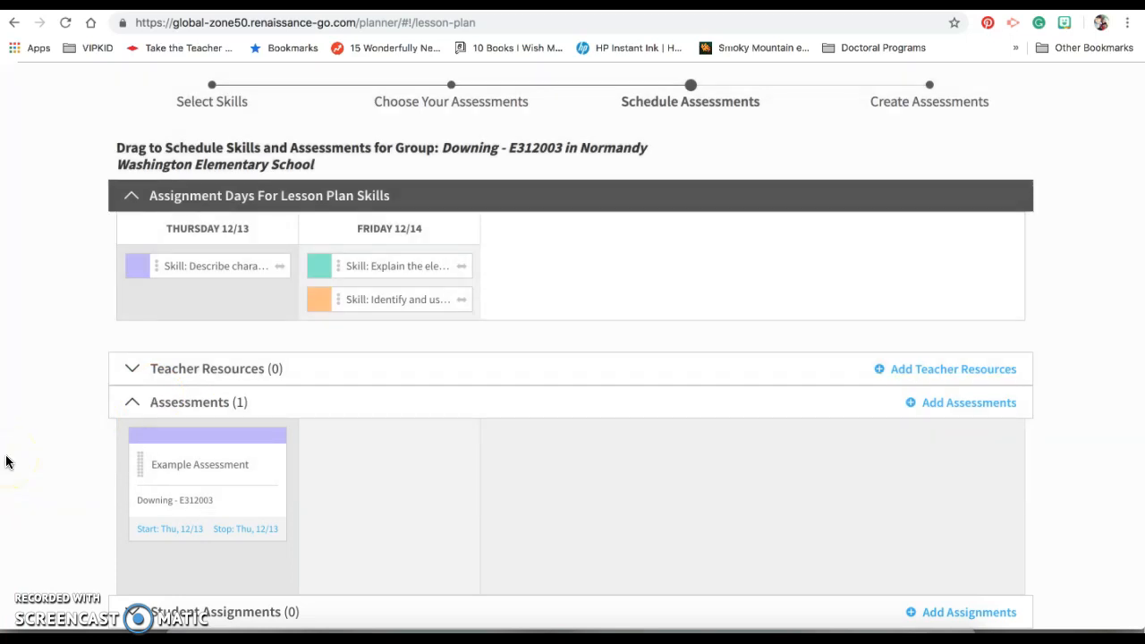
{"action": "left_click", "coordinate": [58, 463]}
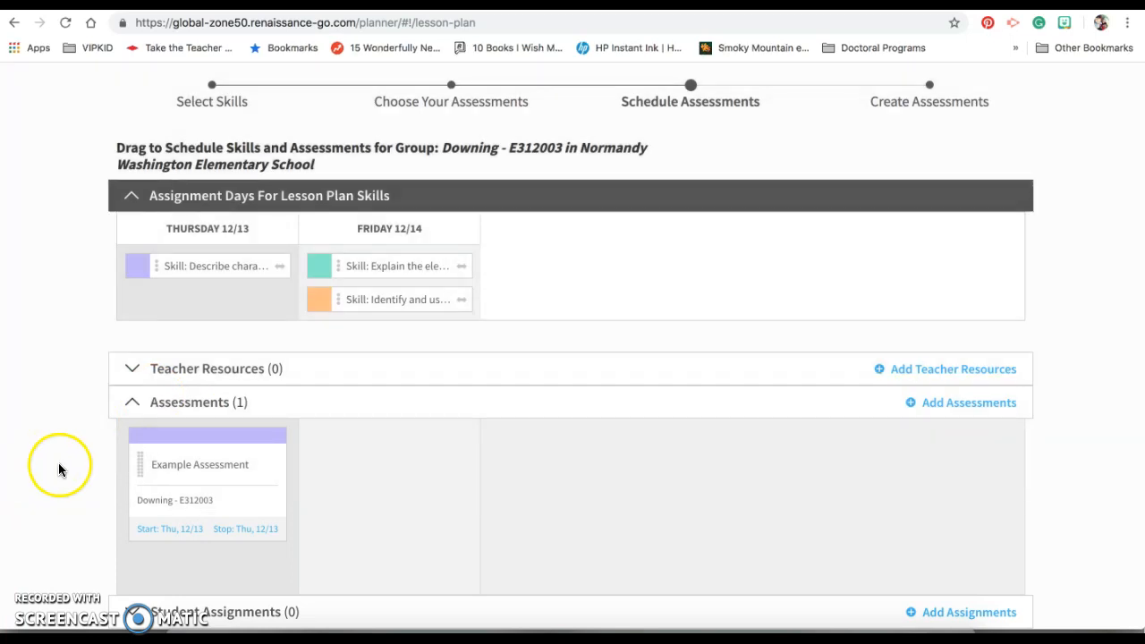
Check the skills scheduled for both days, then create and assign the assessment in the December 13 - 14 plan named "Example Assessment Builder".
{"action": "scroll", "coordinate": [58, 463], "scroll_direction": "down", "scroll_amount": 3}
{"action": "left_click", "coordinate": [121, 337]}
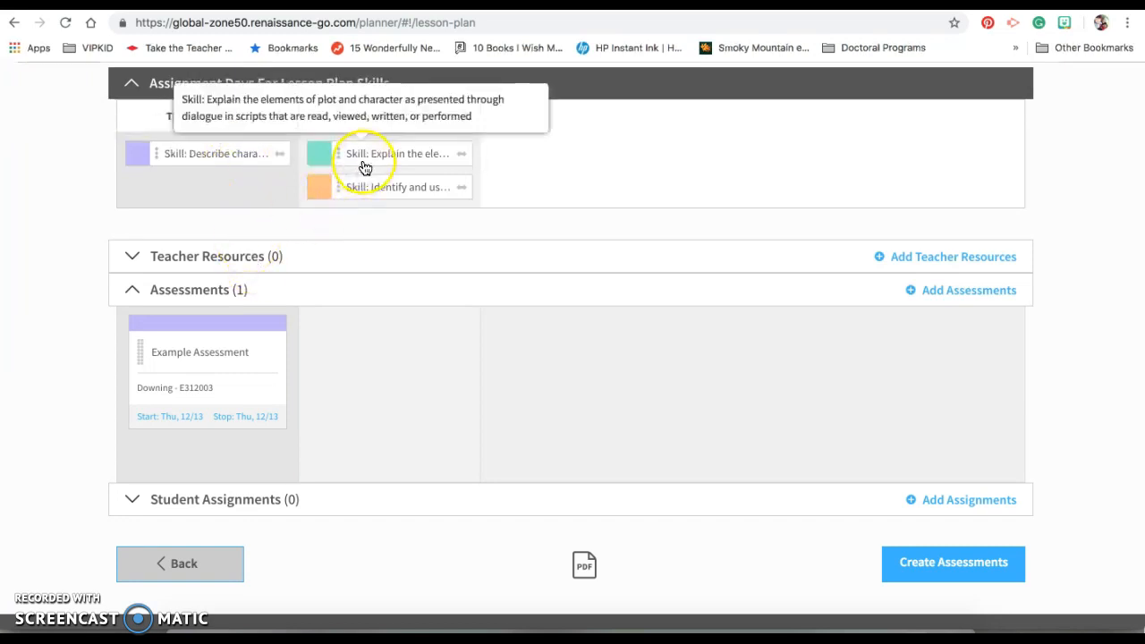
{"action": "left_click", "coordinate": [375, 195]}
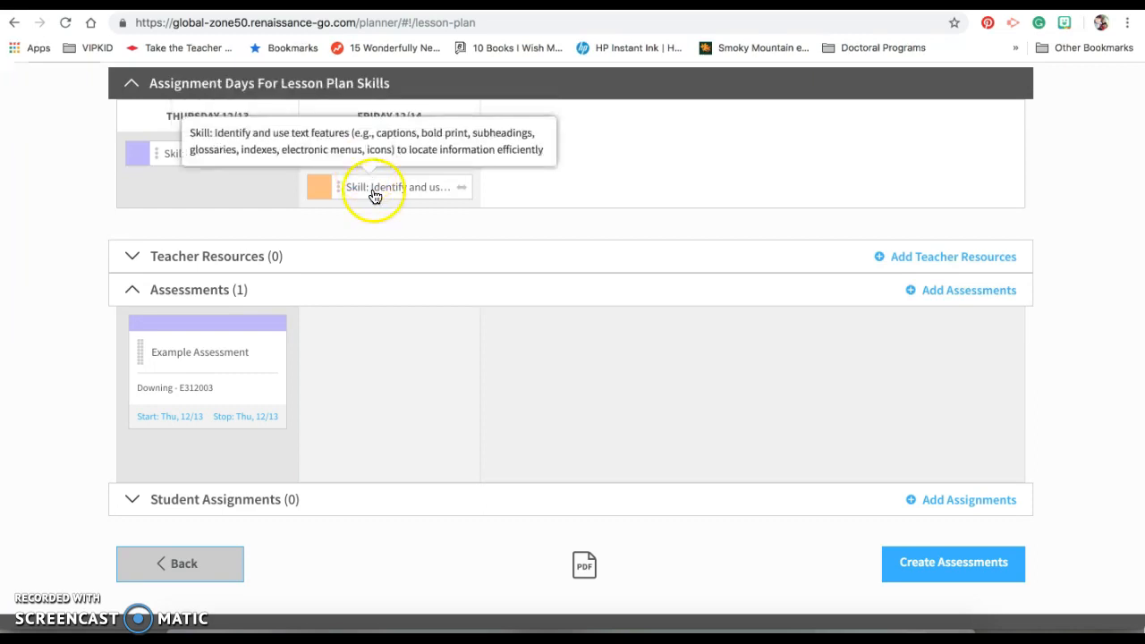
{"action": "left_click", "coordinate": [258, 175]}
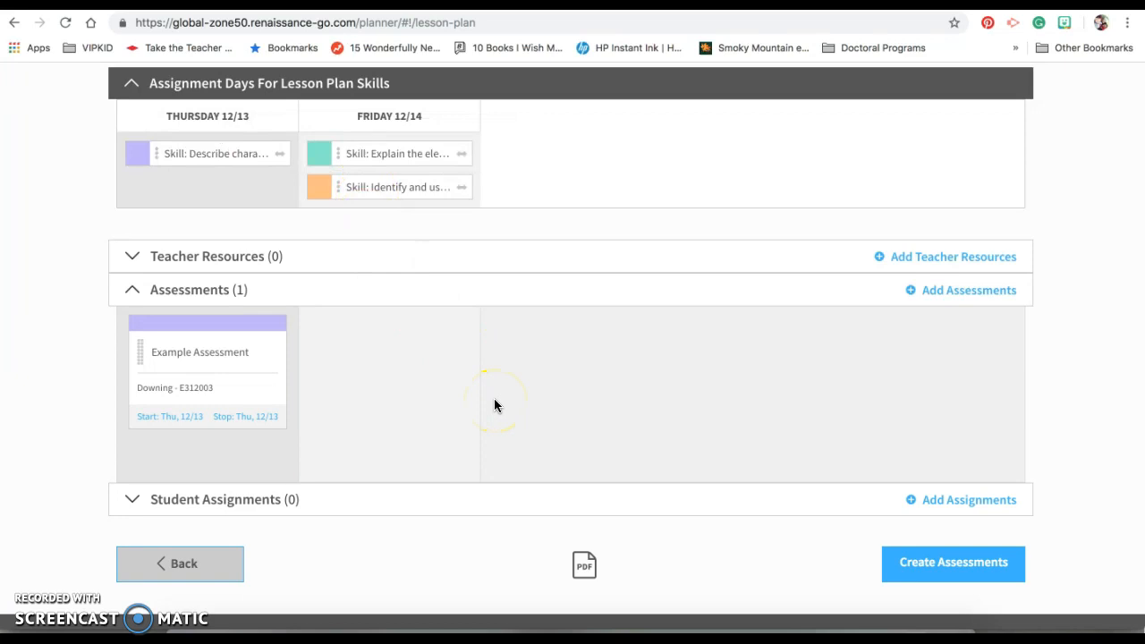
{"action": "left_click", "coordinate": [979, 564]}
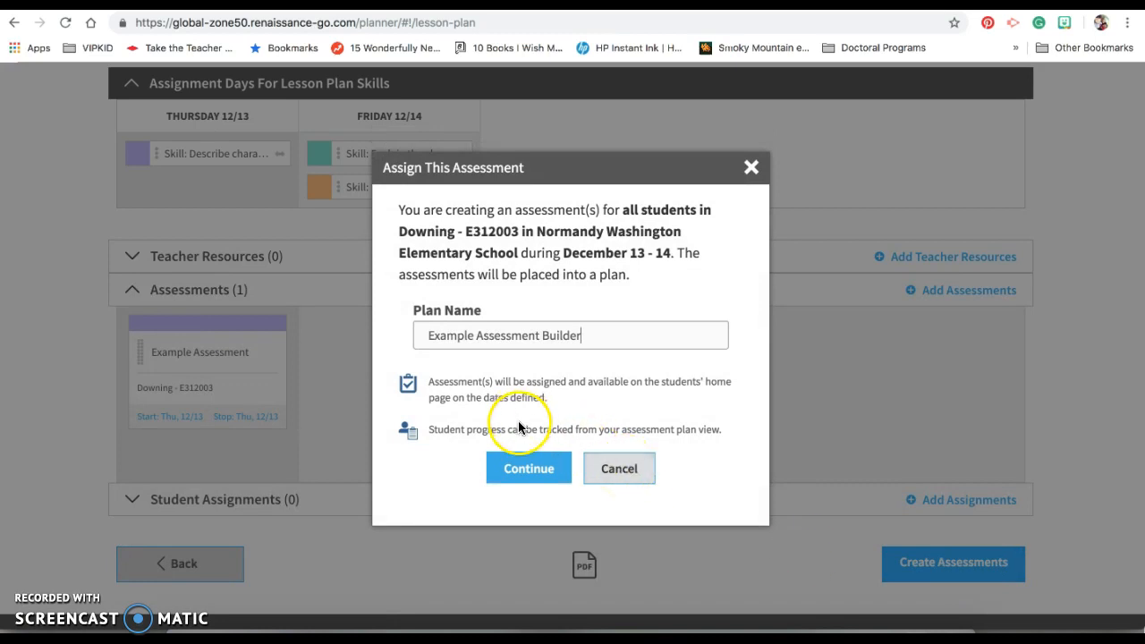
{"action": "left_click", "coordinate": [528, 468]}
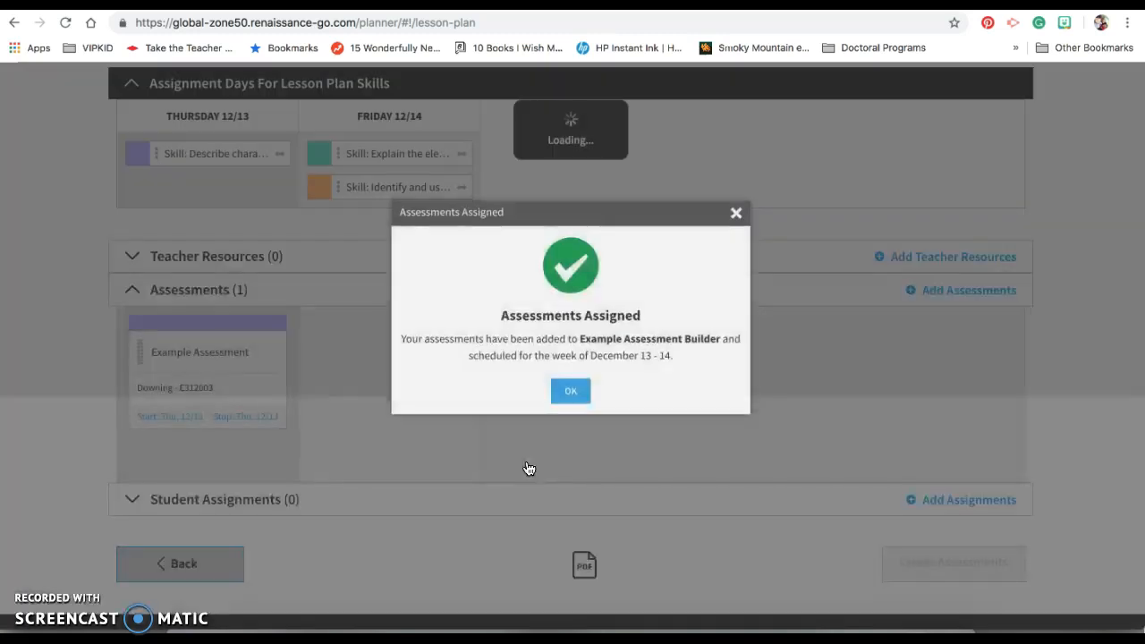
{"action": "left_click", "coordinate": [564, 341]}
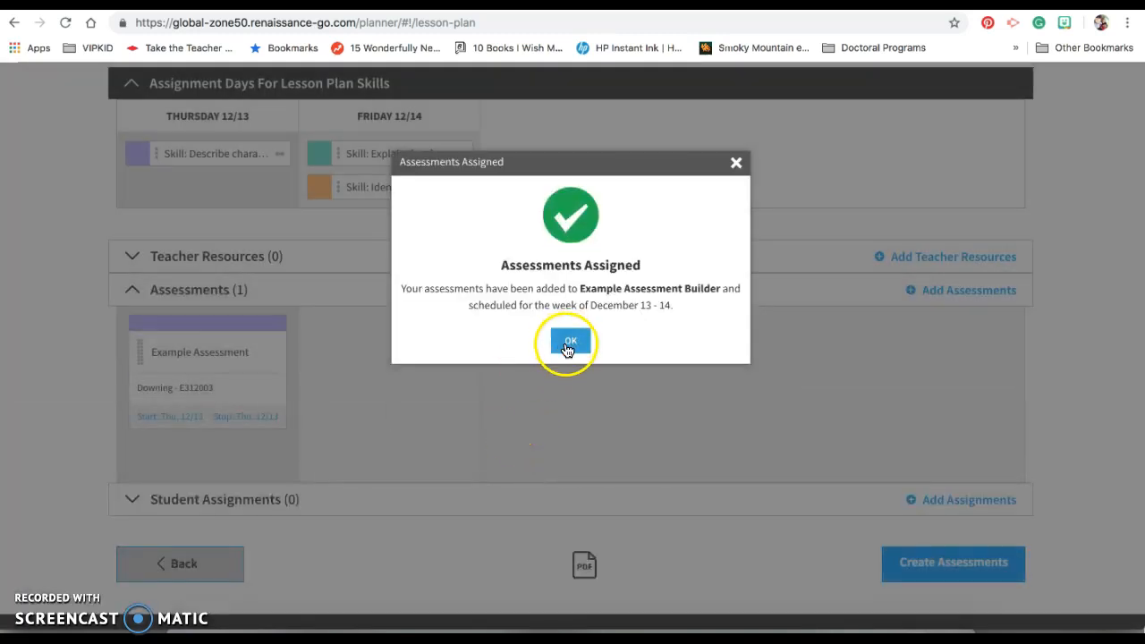
{"action": "left_click", "coordinate": [569, 345]}
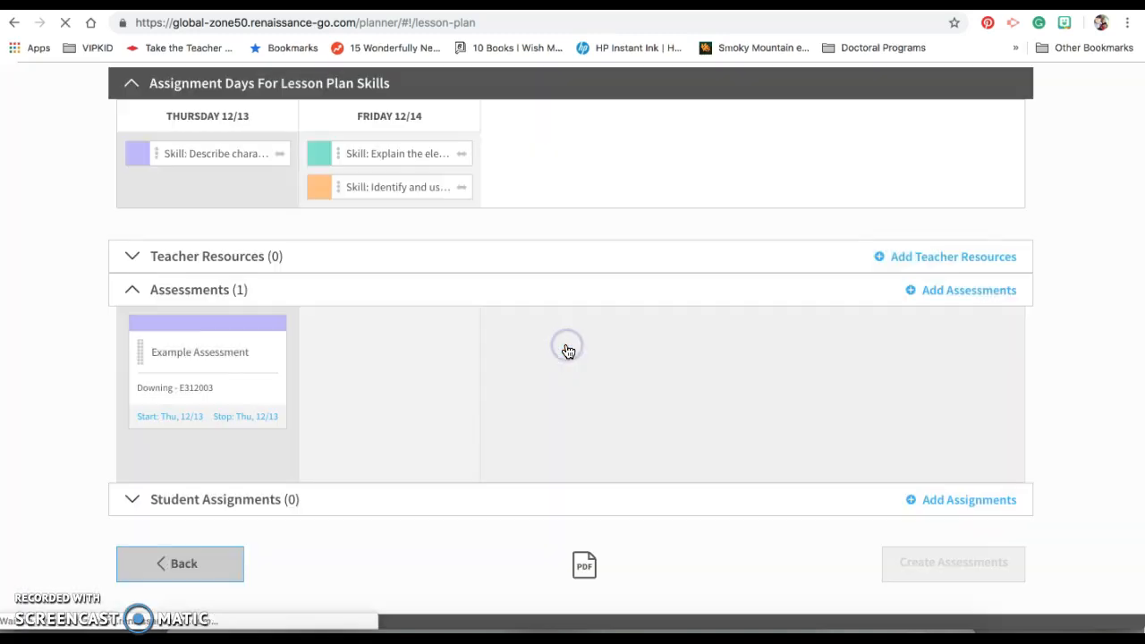